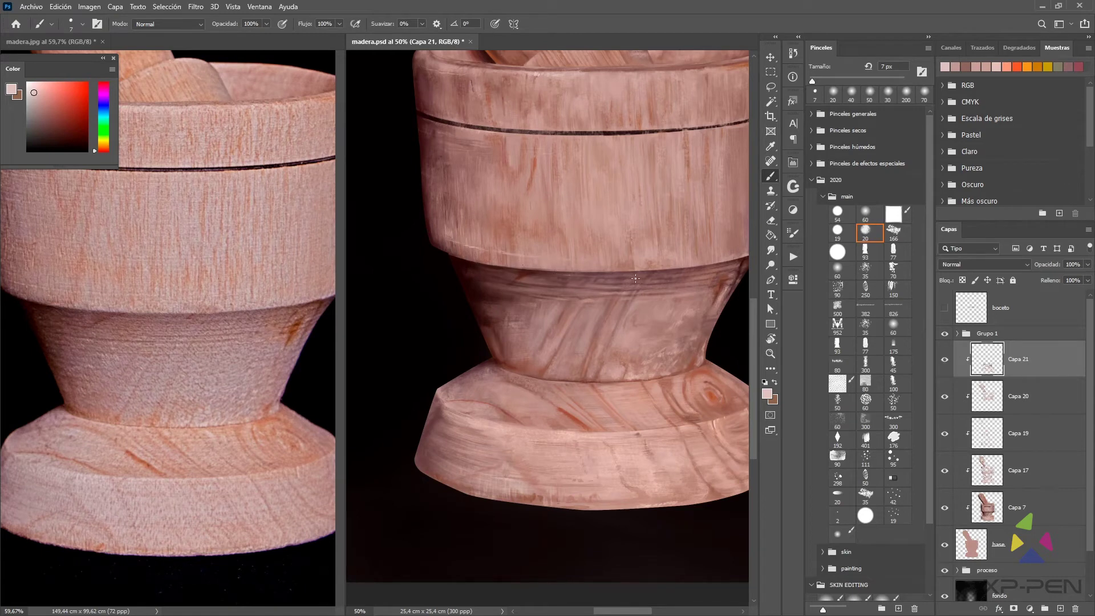
# Add a new clipped layer above Capa 21 and set the textured 166 brush to 60 px
pyautogui.press(']')
pyautogui.press('.')
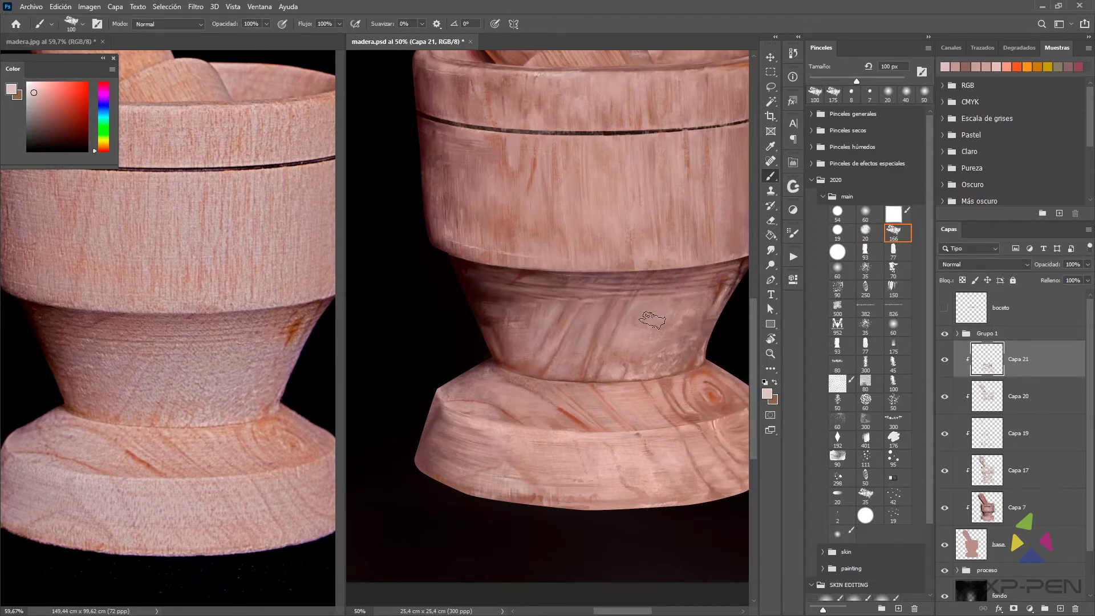
pyautogui.click(1060, 609)
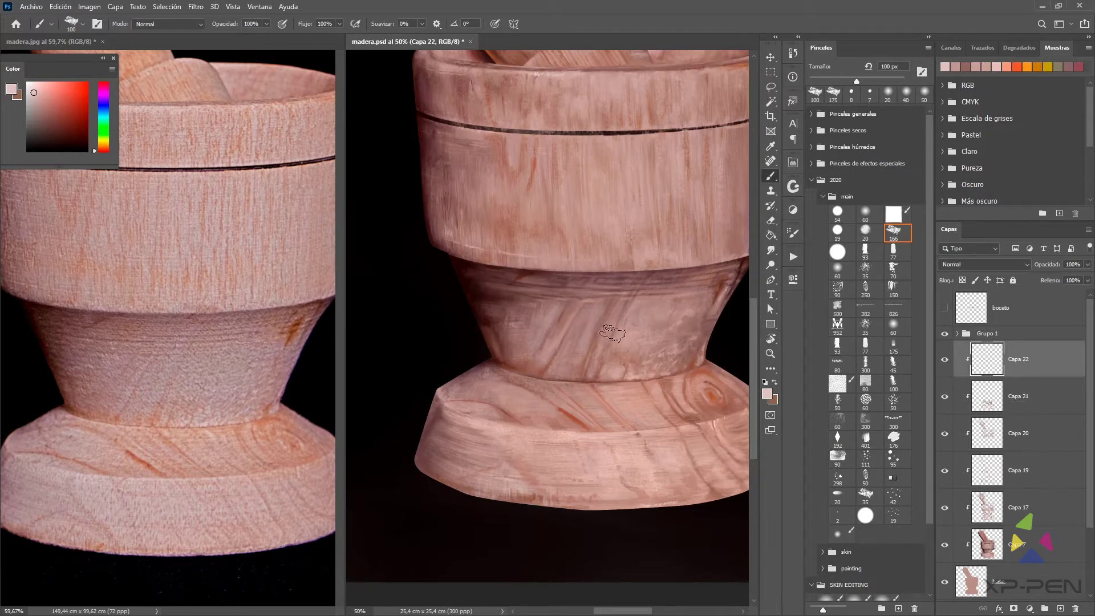
pyautogui.press('[')
pyautogui.press('[')
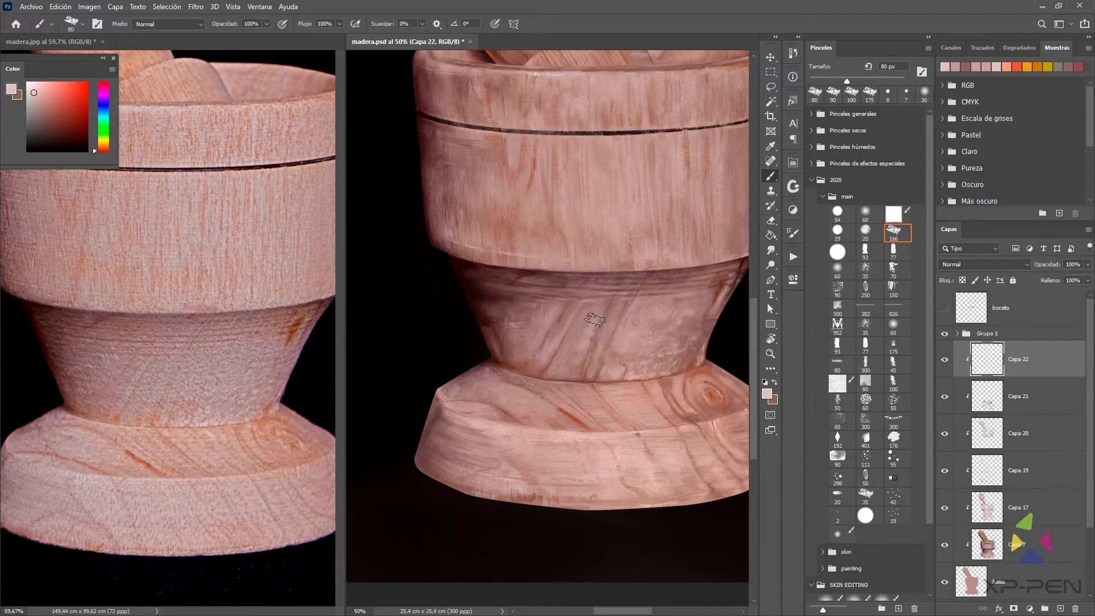
pyautogui.press('[')
pyautogui.press('[')
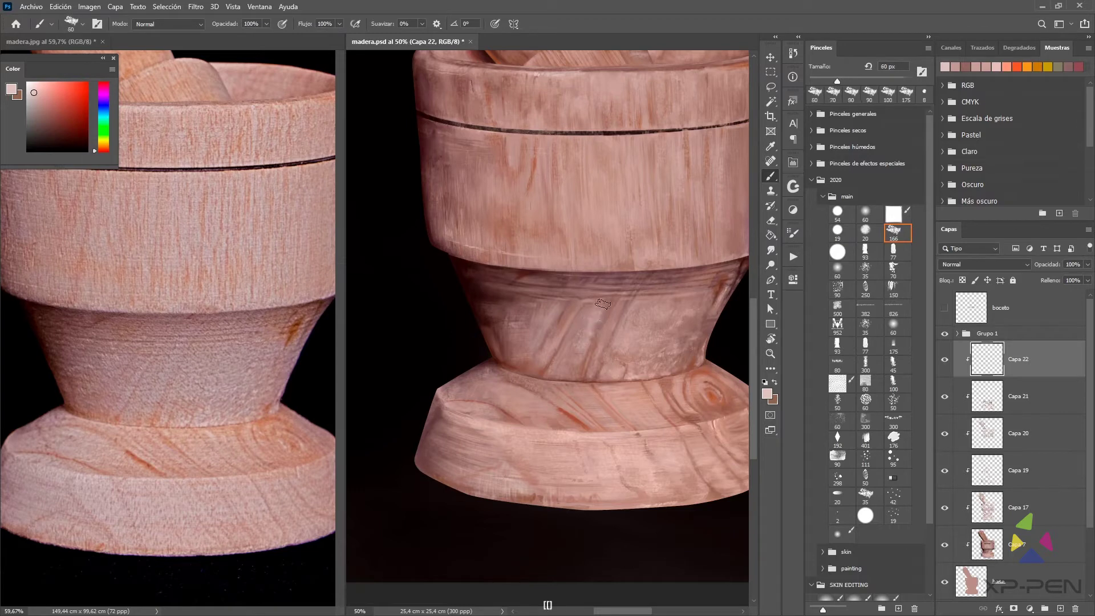
# Paint fine wood grain on the mortar's neck with the soft 60 brush at 10 px in a dull brown sampled there
pyautogui.click(869, 210)
pyautogui.press('[')
pyautogui.press('[')
pyautogui.press('[')
pyautogui.press('[')
pyautogui.press('[')
pyautogui.press('[')
pyautogui.press('[')
pyautogui.keyDown('alt'); pyautogui.click(591, 357); pyautogui.keyUp('alt')
pyautogui.press('[')
pyautogui.press('[')
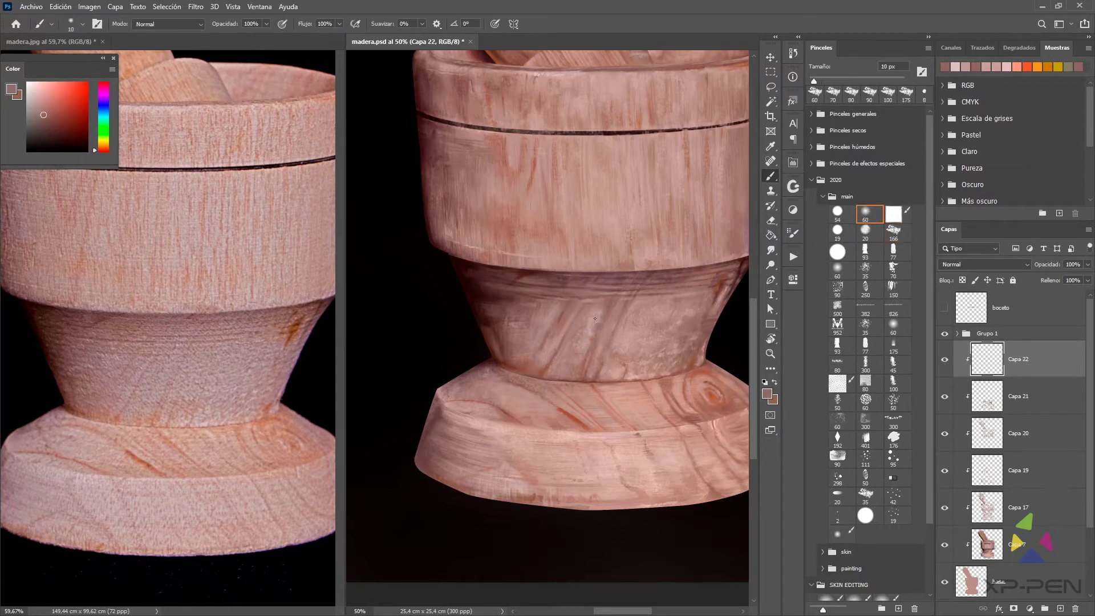
# Blend the grain streaks in the middle of the neck with tones sampled from it, reducing the brush to 9 px
pyautogui.keyDown('alt'); pyautogui.click(591, 315); pyautogui.keyUp('alt')
pyautogui.keyDown('alt'); pyautogui.click(591, 315); pyautogui.keyUp('alt')
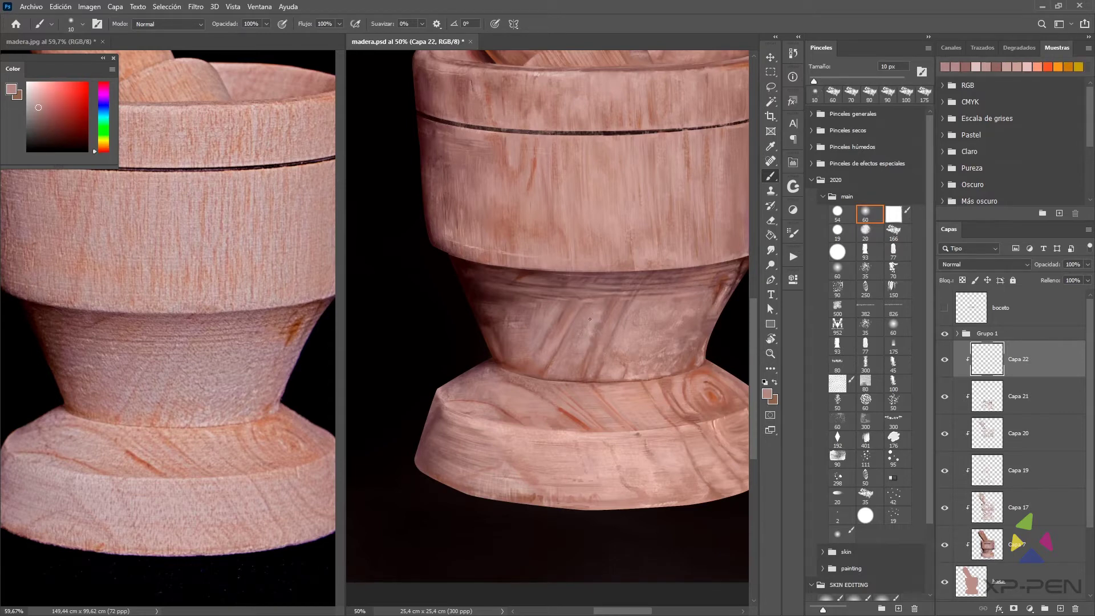
pyautogui.keyDown('alt'); pyautogui.click(594, 324); pyautogui.keyUp('alt')
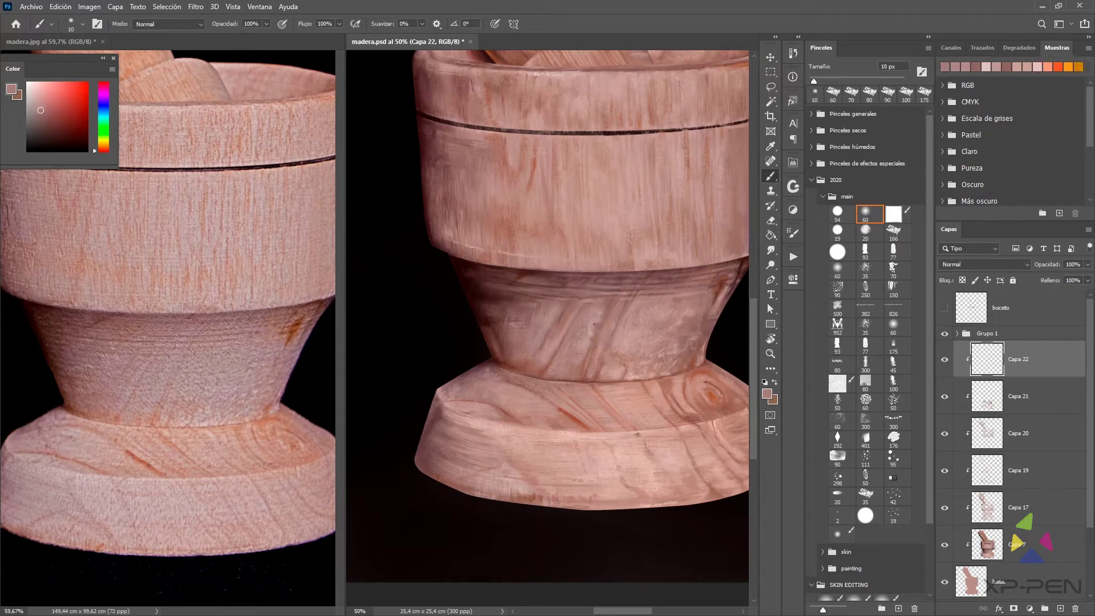
pyautogui.keyDown('alt'); pyautogui.click(624, 337); pyautogui.keyUp('alt')
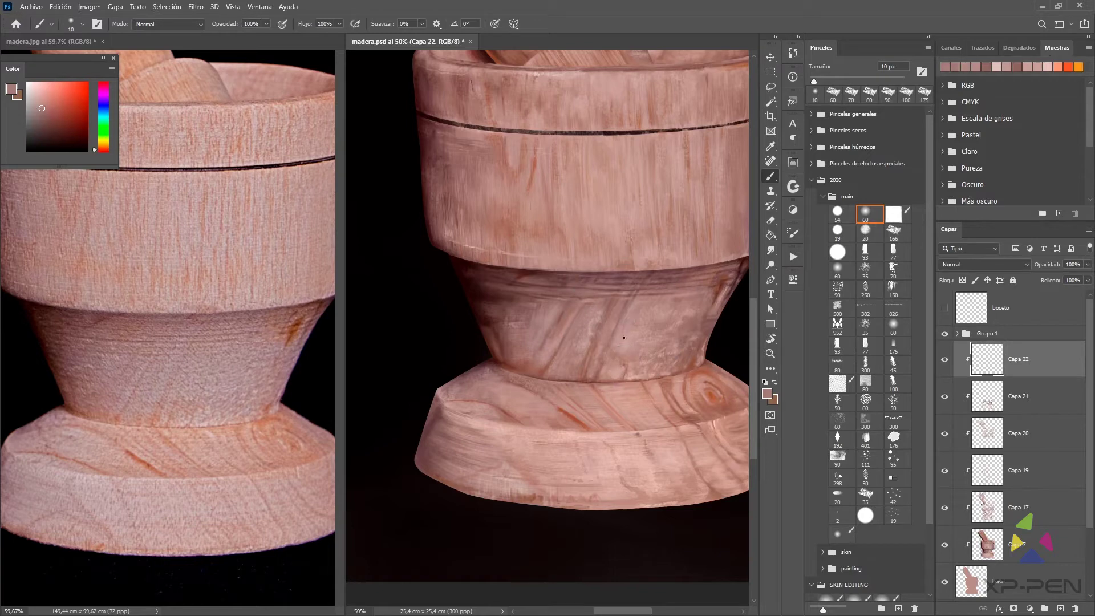
pyautogui.press('[')
pyautogui.keyDown('alt'); pyautogui.click(588, 360); pyautogui.keyUp('alt')
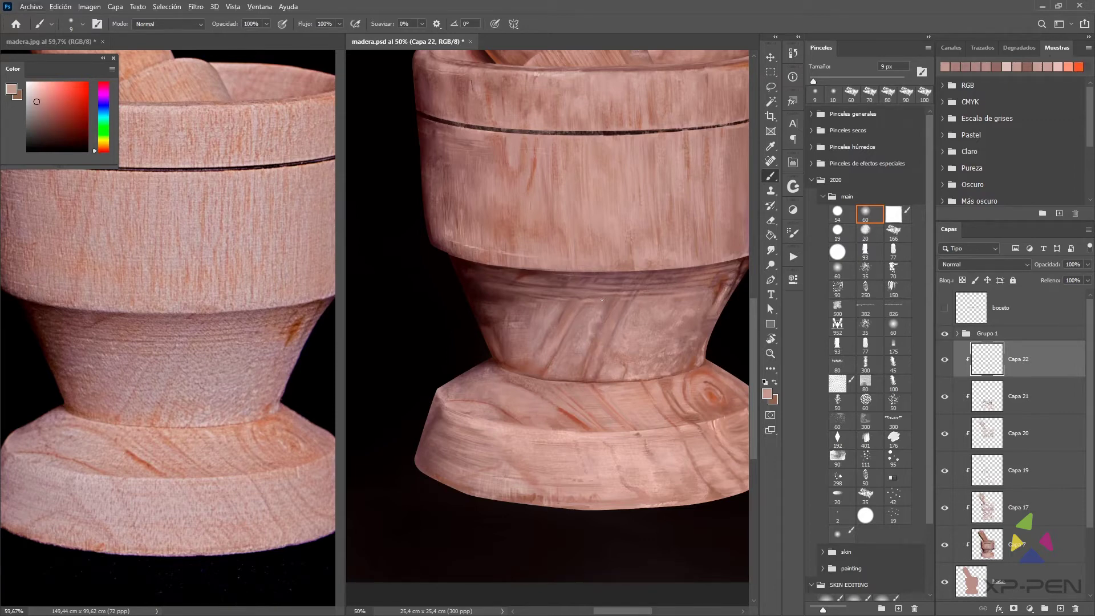
# Paint small darker marks below the grooves on the upper neck at 9 px, using reddish-brown tones sampled nearby
pyautogui.press('[')
pyautogui.press(']')
pyautogui.keyDown('alt'); pyautogui.click(607, 295); pyautogui.keyUp('alt')
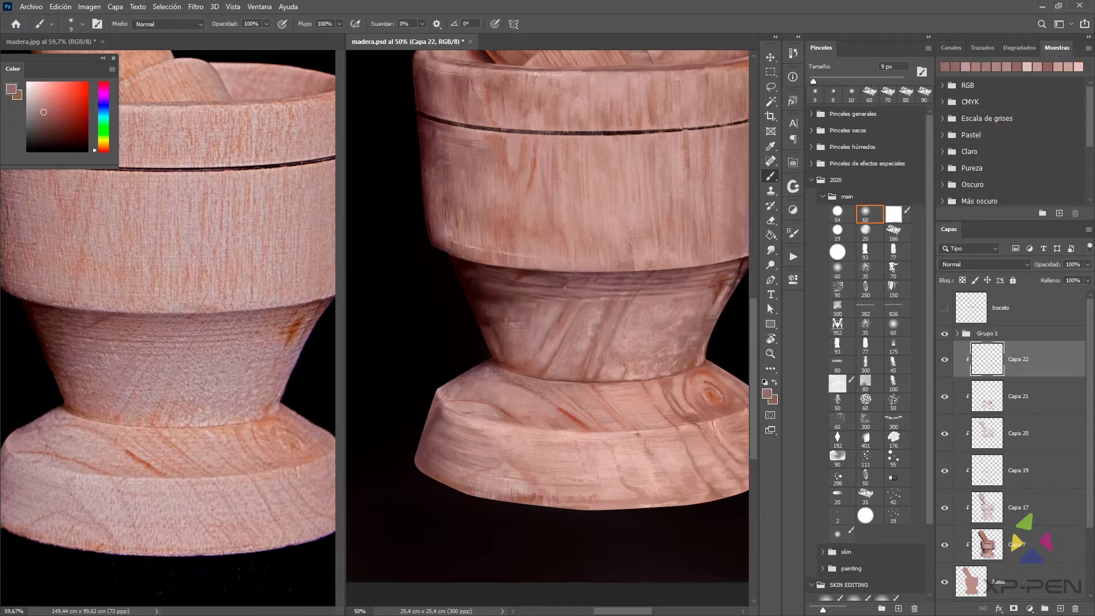
pyautogui.keyDown('alt'); pyautogui.click(595, 296); pyautogui.keyUp('alt')
pyautogui.moveTo(577, 294); pyautogui.dragTo(591, 295)
pyautogui.keyDown('alt'); pyautogui.click(595, 296); pyautogui.keyUp('alt')
pyautogui.keyDown('alt'); pyautogui.click(585, 295); pyautogui.keyUp('alt')
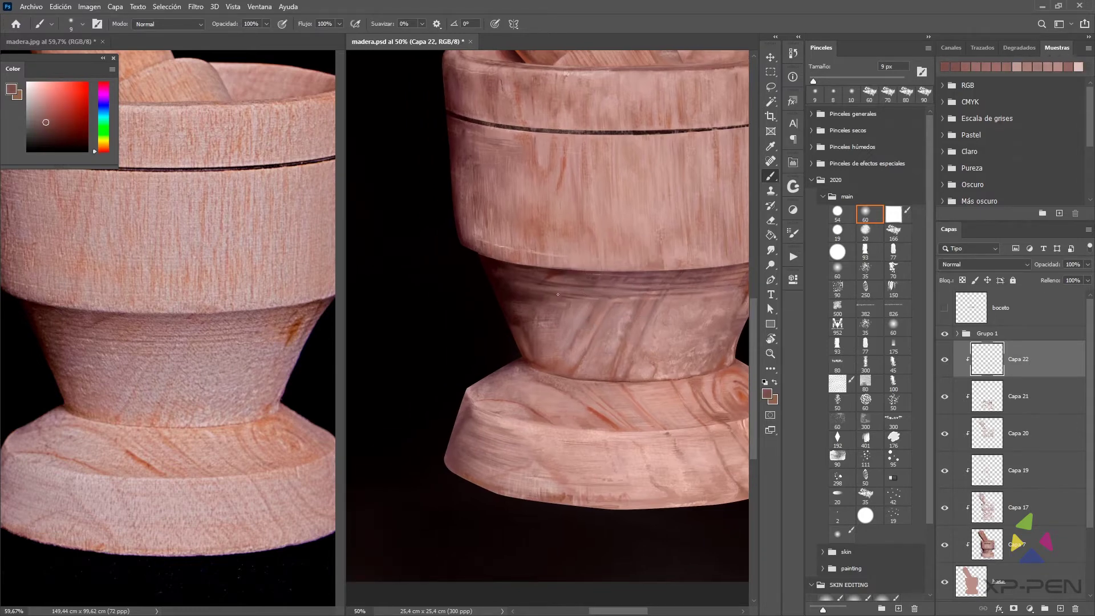
pyautogui.keyDown('alt'); pyautogui.click(580, 301); pyautogui.keyUp('alt')
pyautogui.keyDown('alt'); pyautogui.click(574, 297); pyautogui.keyUp('alt')
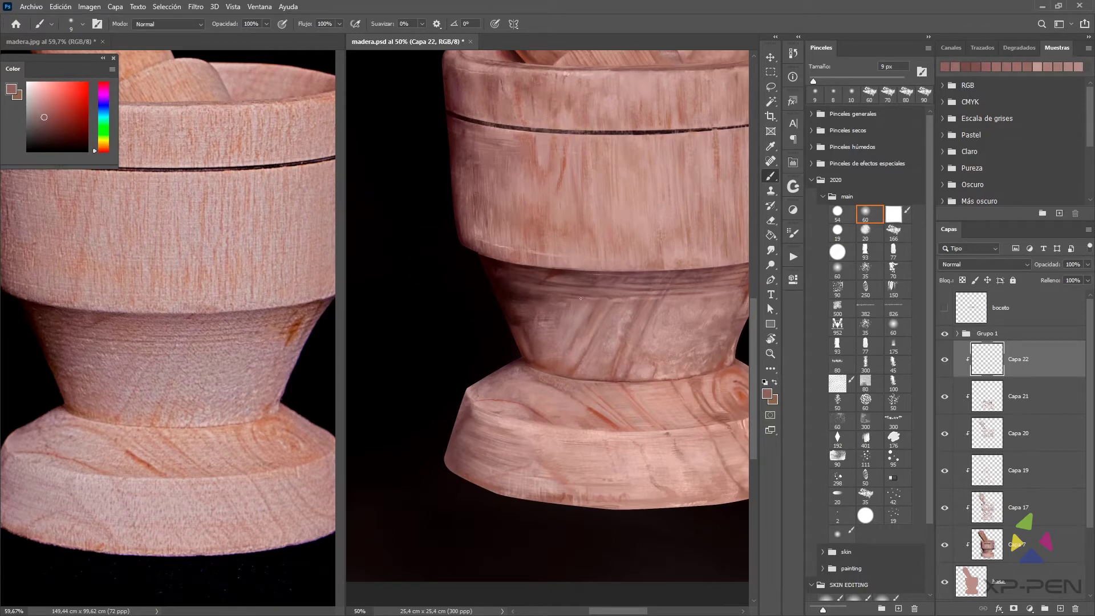
# Paint light speckled texture on the neck with the spatter 90 brush reduced to 20 px in a sampled pale pink
pyautogui.hscroll(-1, 580, 298)
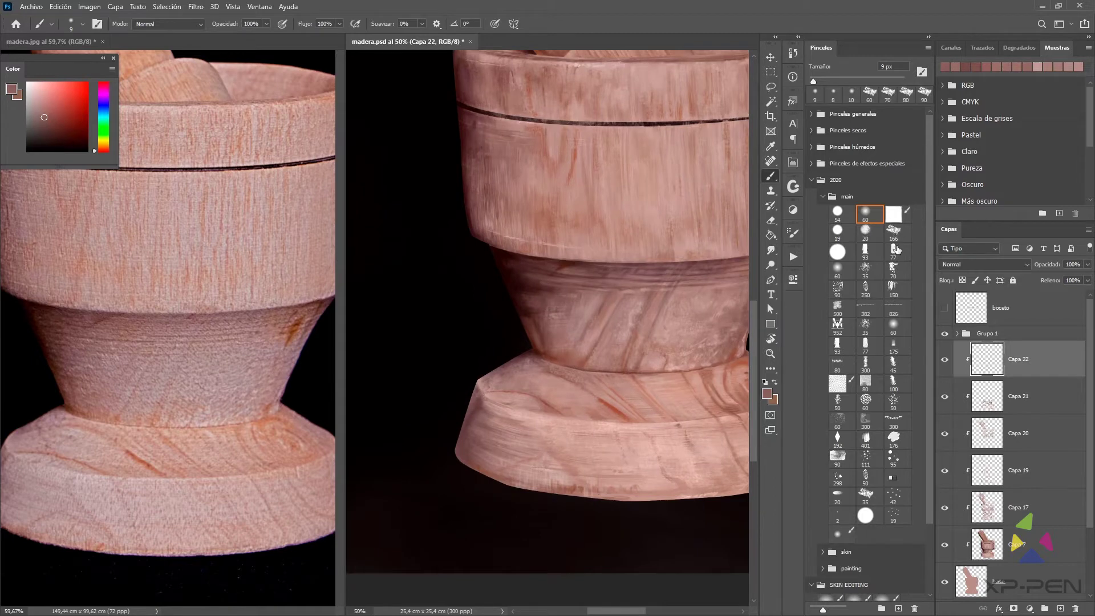
pyautogui.click(837, 288)
pyautogui.keyDown('alt'); pyautogui.click(631, 312); pyautogui.keyUp('alt')
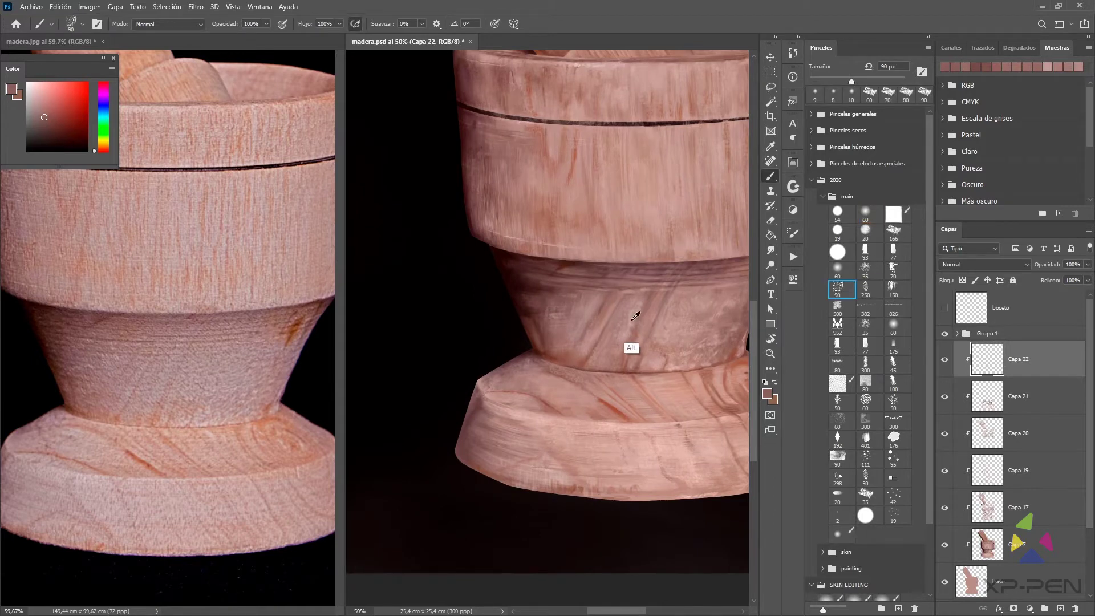
pyautogui.keyDown('alt'); pyautogui.click(635, 317); pyautogui.keyUp('alt')
pyautogui.press('[')
pyautogui.press('[')
pyautogui.press('[')
pyautogui.press('[')
pyautogui.press('[')
pyautogui.press('[')
pyautogui.press('[')
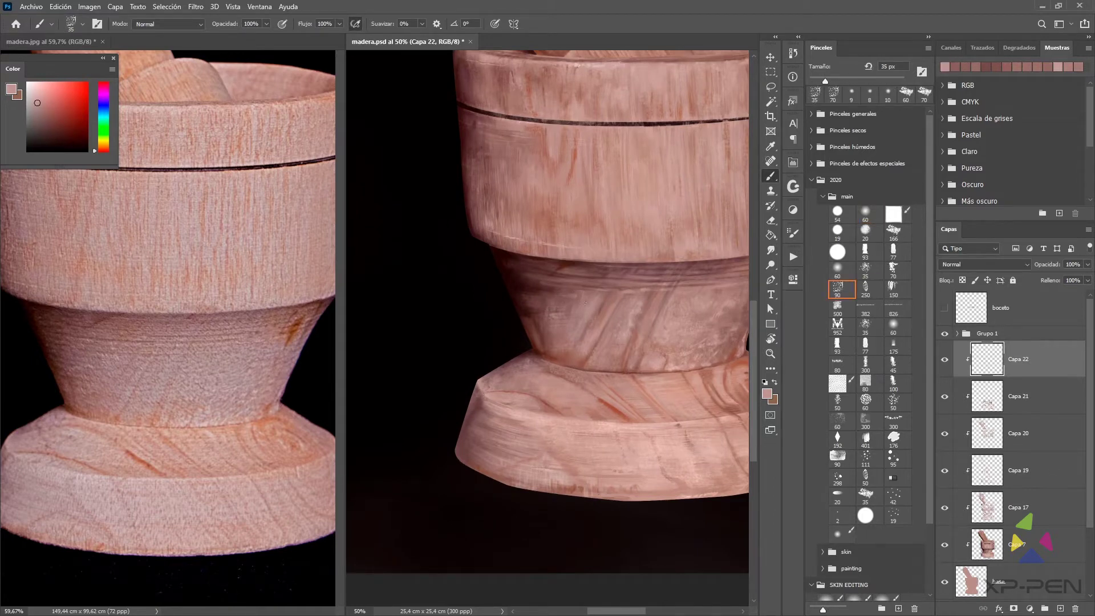
pyautogui.press('[')
pyautogui.press('[')
pyautogui.press('[')
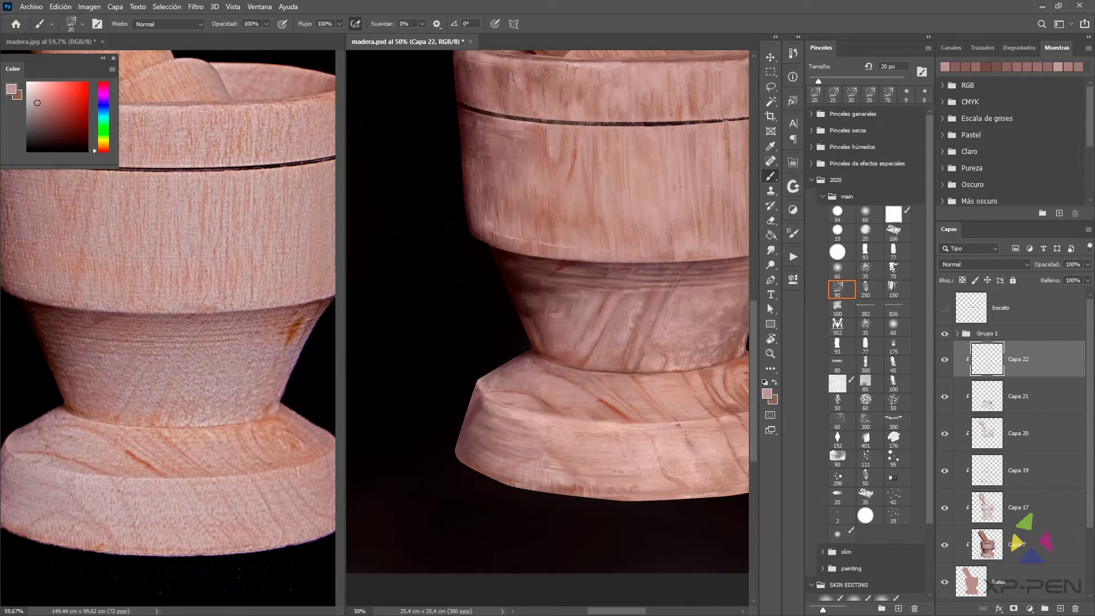
# Paint light streaks between the neck's diagonal grain lines with the round 20 brush at 15 px in sampled pinks
pyautogui.click(865, 232)
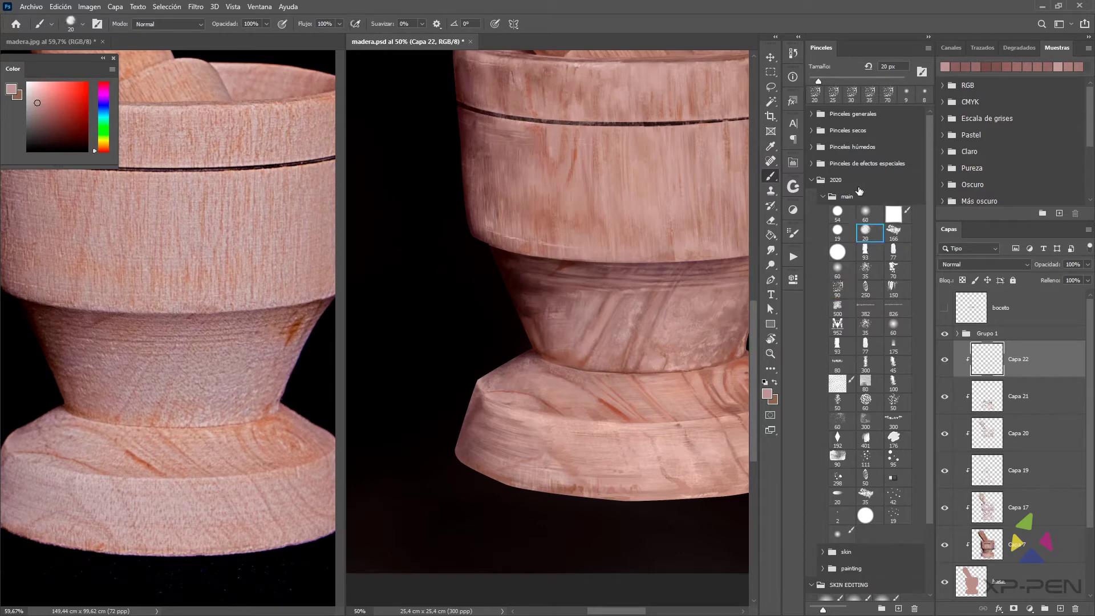
pyautogui.press('[')
pyautogui.press('[')
pyautogui.press(']')
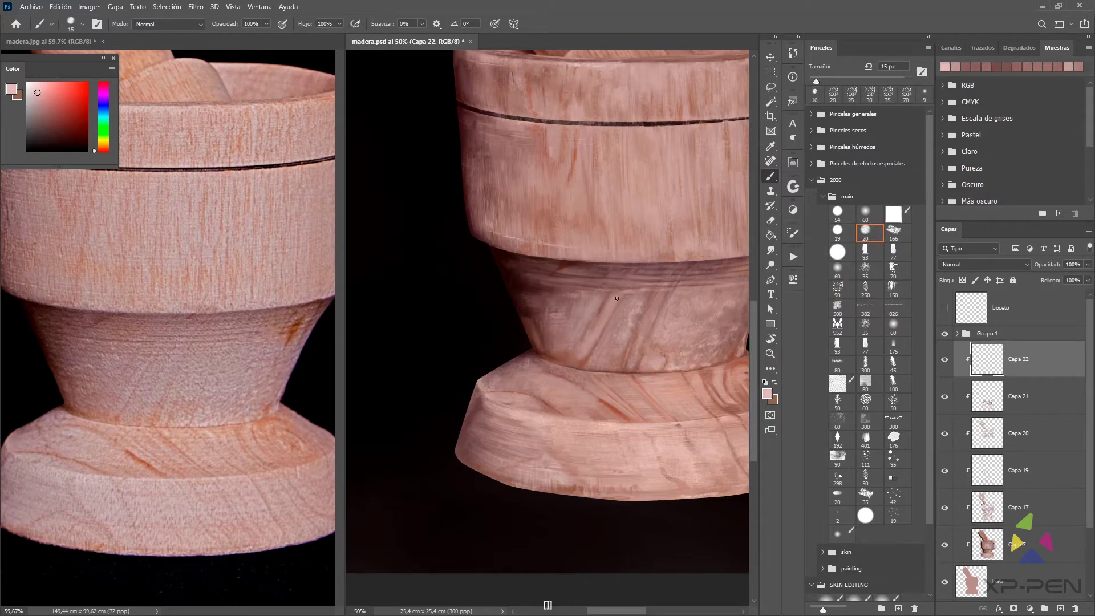
pyautogui.keyDown('alt'); pyautogui.click(604, 341); pyautogui.keyUp('alt')
pyautogui.moveTo(600, 338); pyautogui.dragTo(592, 341)
pyautogui.keyDown('alt'); pyautogui.click(607, 330); pyautogui.keyUp('alt')
pyautogui.keyDown('alt'); pyautogui.click(598, 337); pyautogui.keyUp('alt')
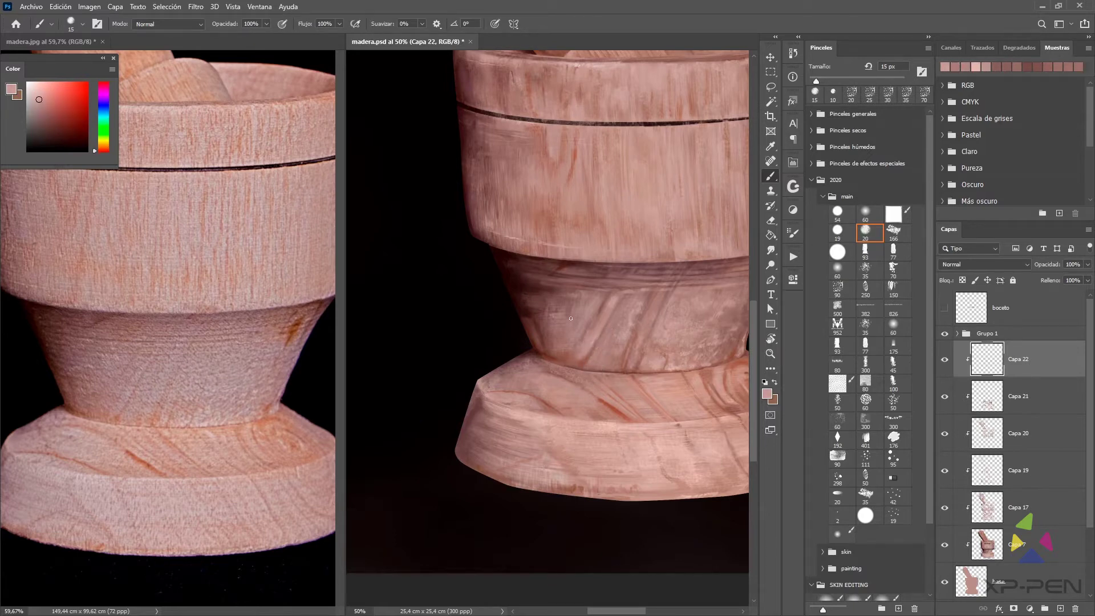
# Refine the lower ends of the neck's diagonal grain with sampled brown and pink tones, reducing the brush to 10 px
pyautogui.keyDown('alt'); pyautogui.click(590, 357); pyautogui.keyUp('alt')
pyautogui.keyDown('alt'); pyautogui.click(591, 352); pyautogui.keyUp('alt')
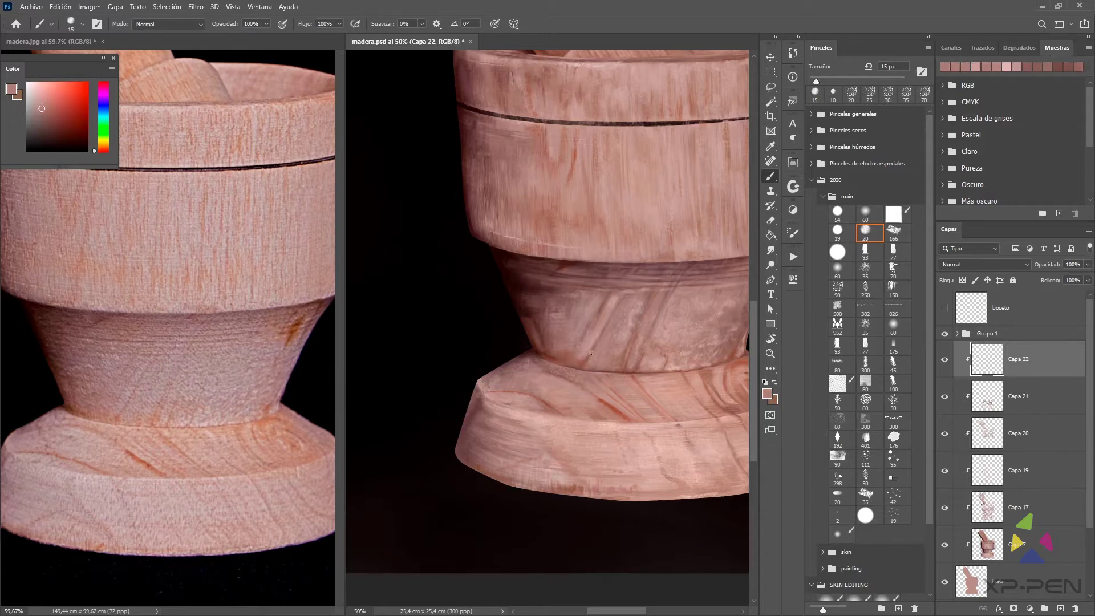
pyautogui.press('[')
pyautogui.keyDown('alt'); pyautogui.click(592, 340); pyautogui.keyUp('alt')
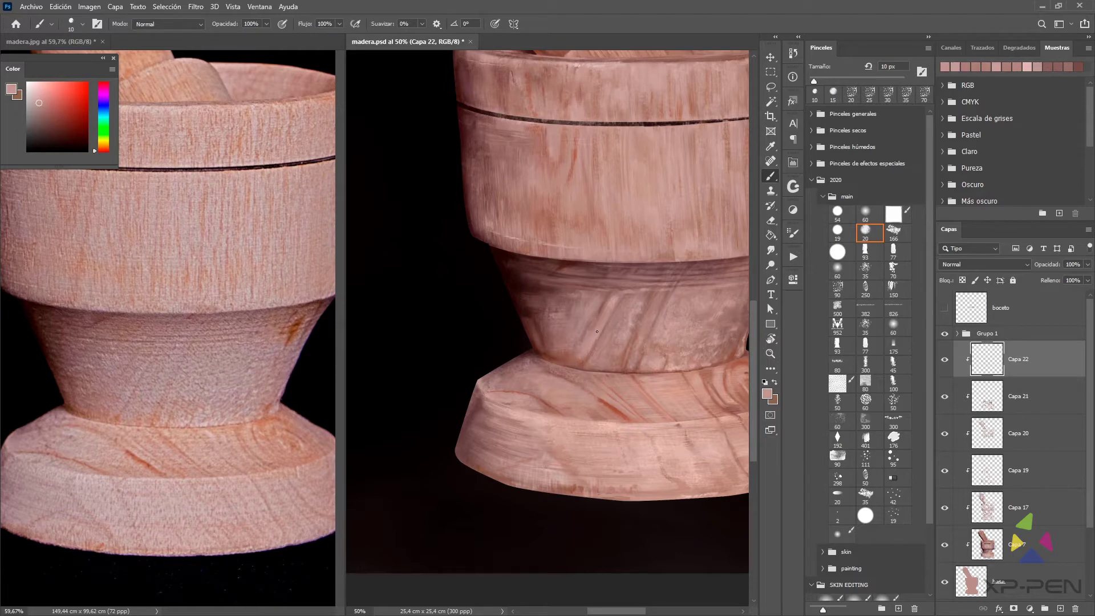
pyautogui.keyDown('alt'); pyautogui.click(603, 321); pyautogui.keyUp('alt')
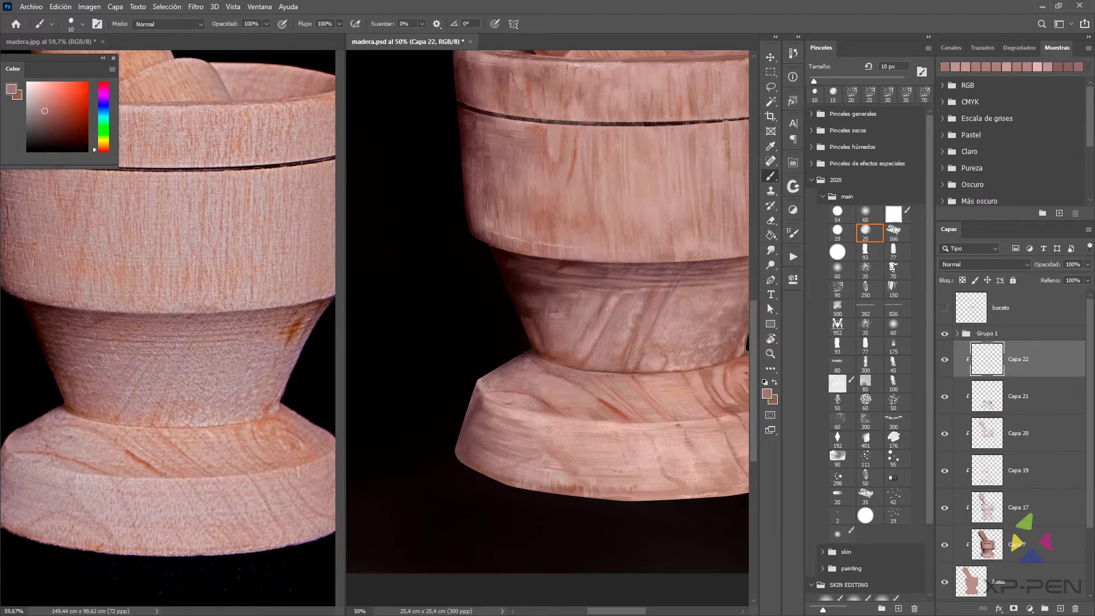
# Add rough texture to the neck with the textured 166 brush at 30 px in sampled tones, then reduce it to 25 px
pyautogui.press('.')
pyautogui.press(']')
pyautogui.press(']')
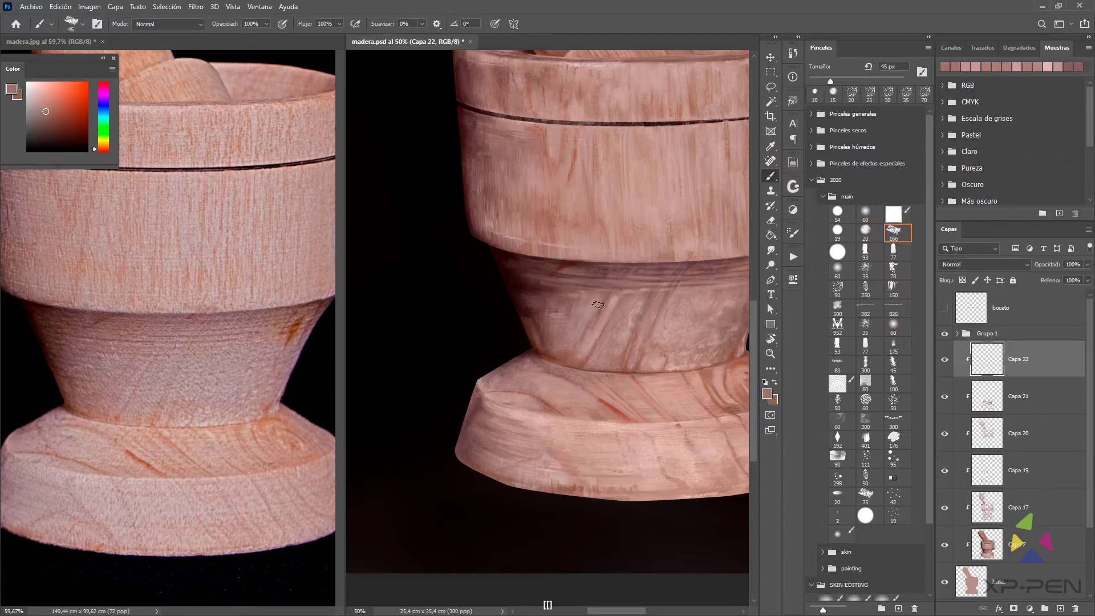
pyautogui.keyDown('alt'); pyautogui.click(602, 301); pyautogui.keyUp('alt')
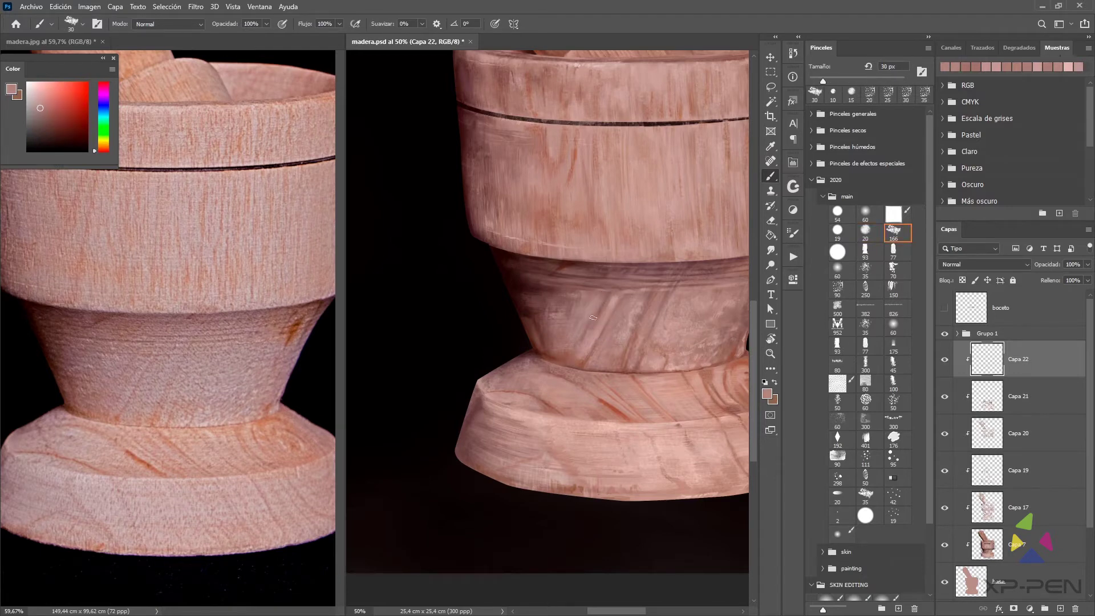
pyautogui.keyDown('alt'); pyautogui.click(594, 317); pyautogui.keyUp('alt')
pyautogui.keyDown('alt'); pyautogui.click(632, 316); pyautogui.keyUp('alt')
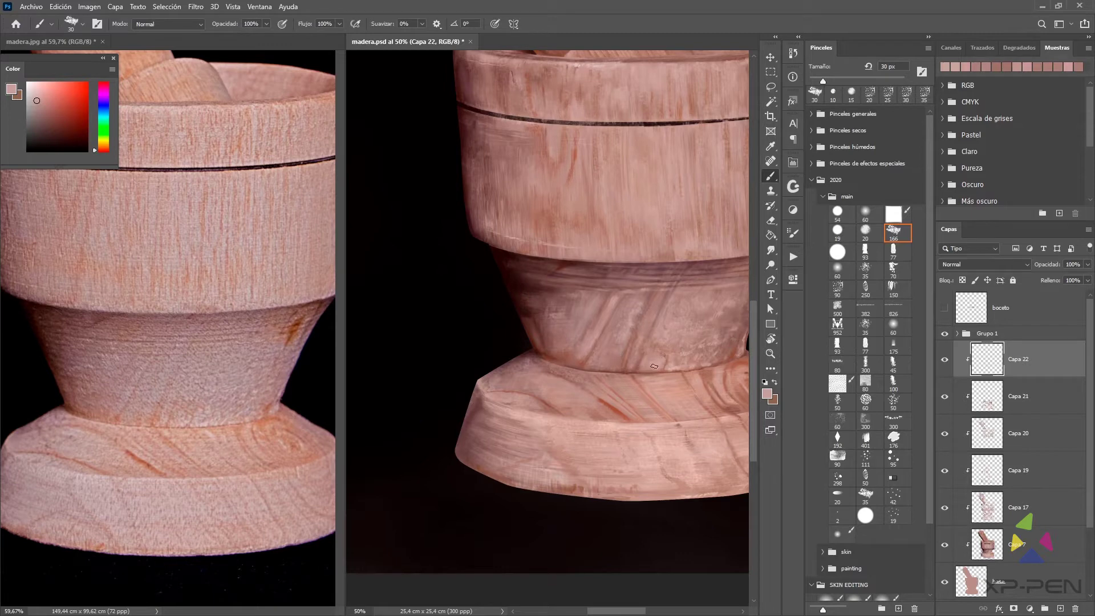
pyautogui.press('[')
# Paint pale pink highlight spots along the neck's lower edge with the hard round 54 brush at 6 to 8 px, and save the document
pyautogui.click(843, 217)
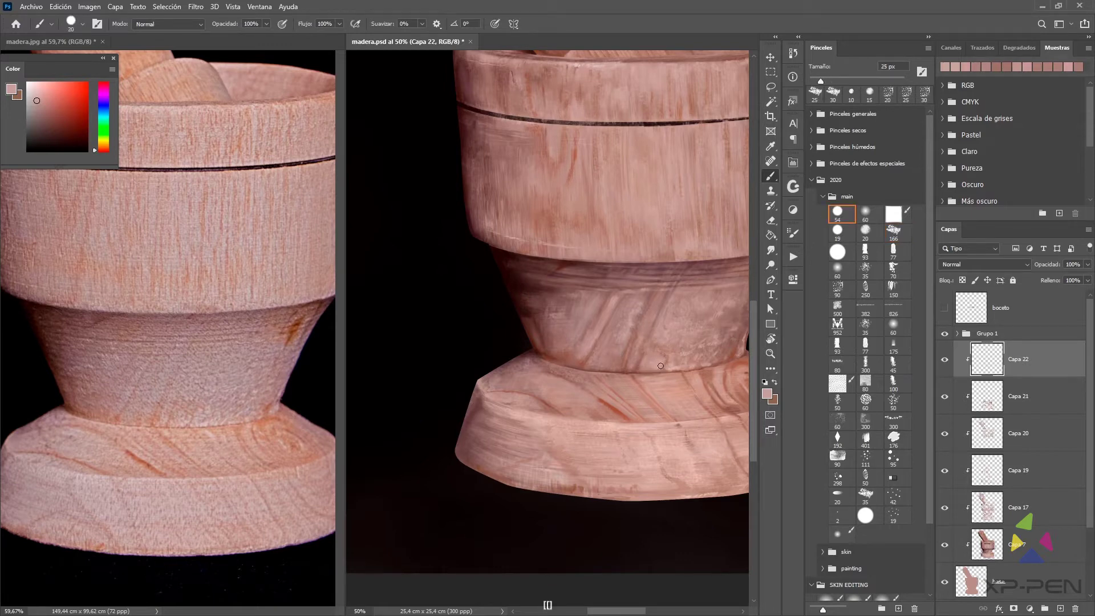
pyautogui.press('[')
pyautogui.press('[')
pyautogui.press('[')
pyautogui.press('[')
pyautogui.press('[')
pyautogui.hotkey('ctrl', 'space')
pyautogui.moveTo(624, 343); pyautogui.dragTo(648, 358)
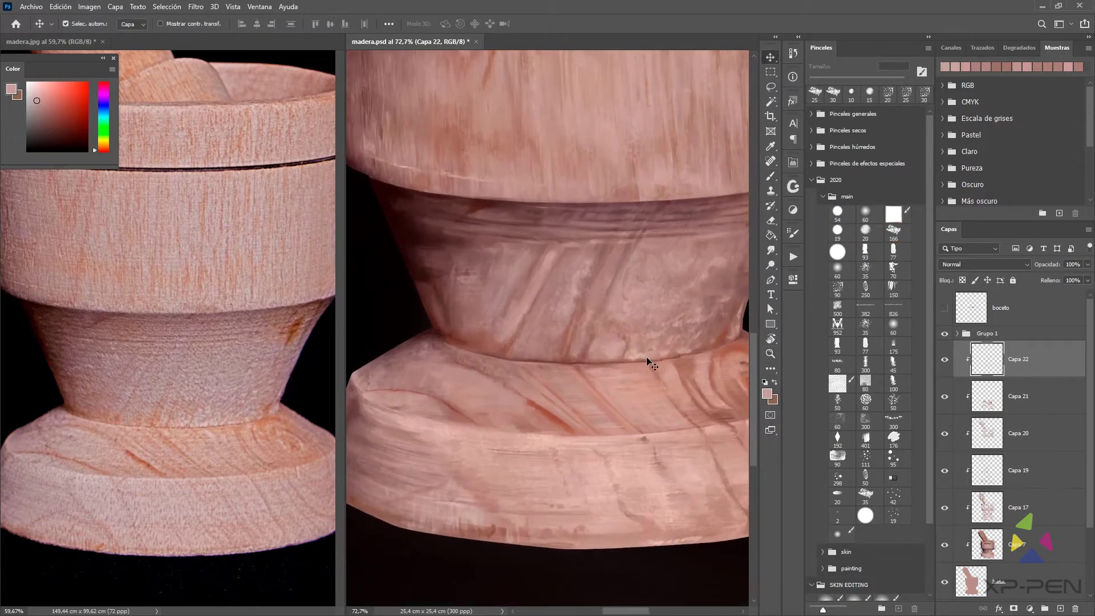
pyautogui.press('[')
pyautogui.rightClick(616, 333)
pyautogui.click(616, 337)
pyautogui.press('[')
pyautogui.press(']')
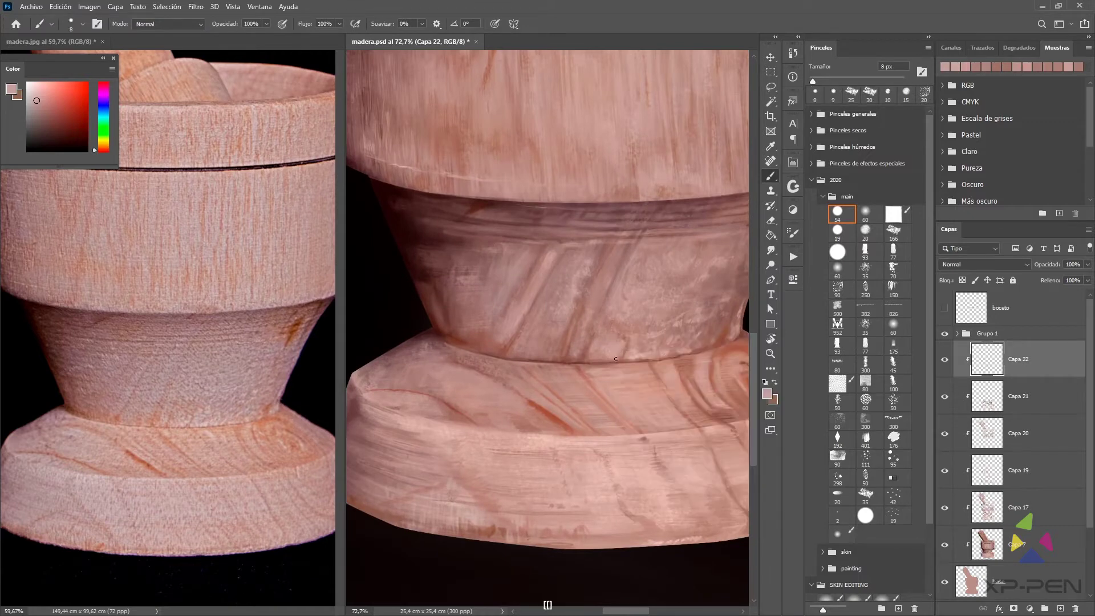
pyautogui.click(36, 88)
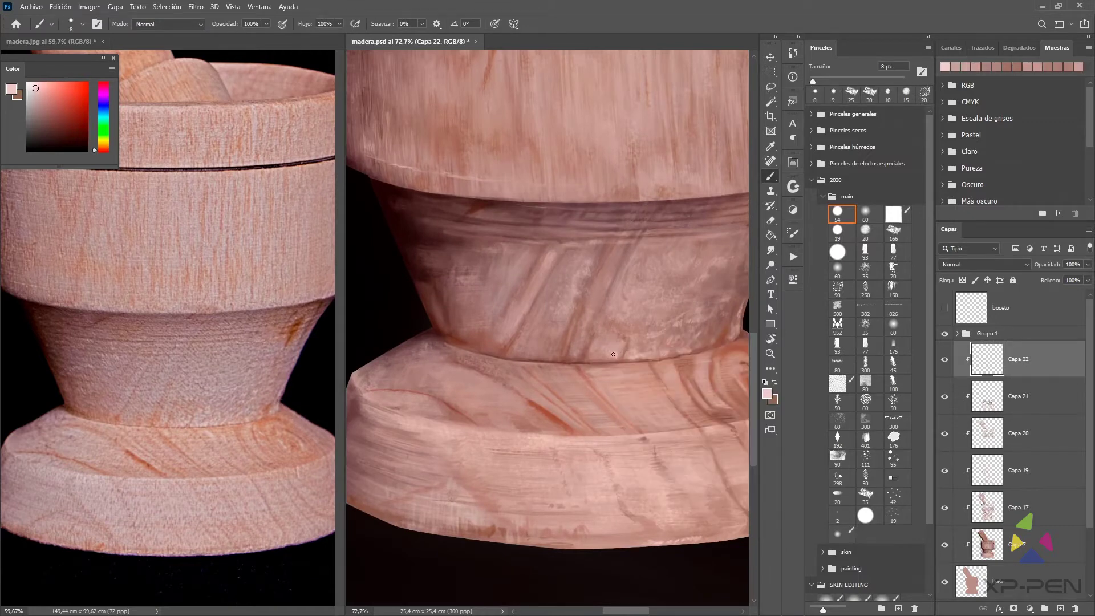
pyautogui.press('[')
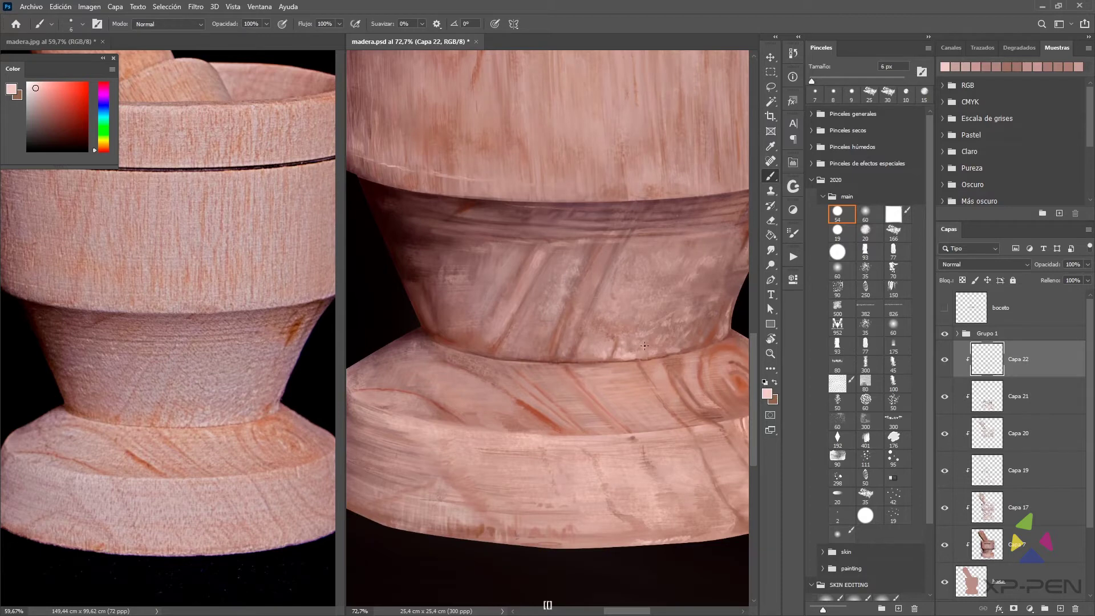
pyautogui.press('[')
pyautogui.press(']')
pyautogui.scroll(-1, 925, 174)
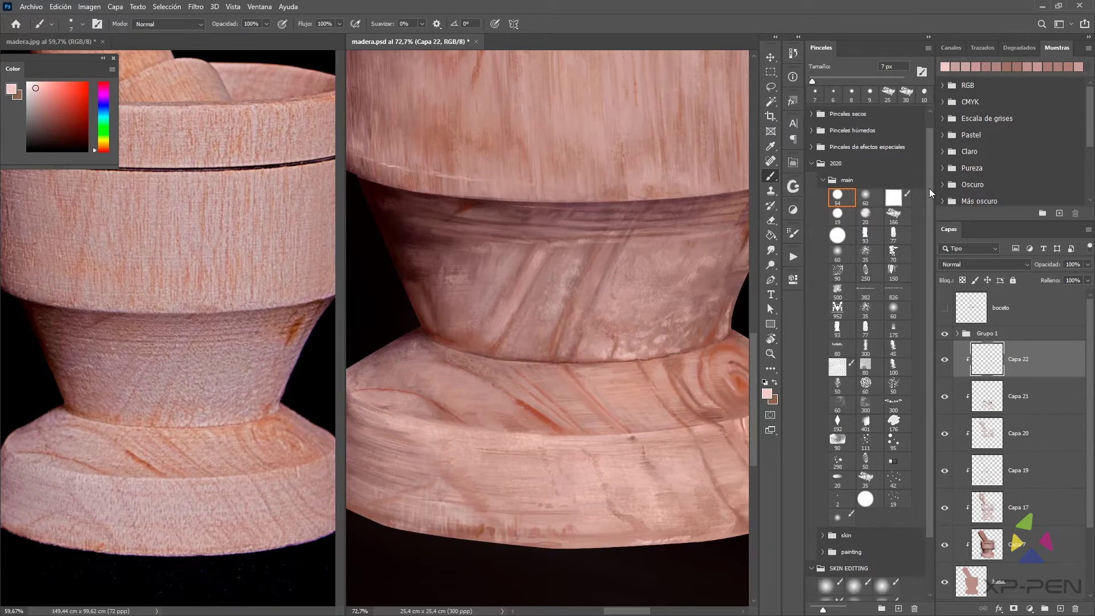
pyautogui.hotkey('ctrl', 's')
# Add speckled pale pink highlights to the neck's lower edge with the textured 70 brush at 15 px, undoing the first dab
pyautogui.click(893, 252)
pyautogui.press('[')
pyautogui.press('[')
pyautogui.press('[')
pyautogui.press('[')
pyautogui.press('[')
pyautogui.press('[')
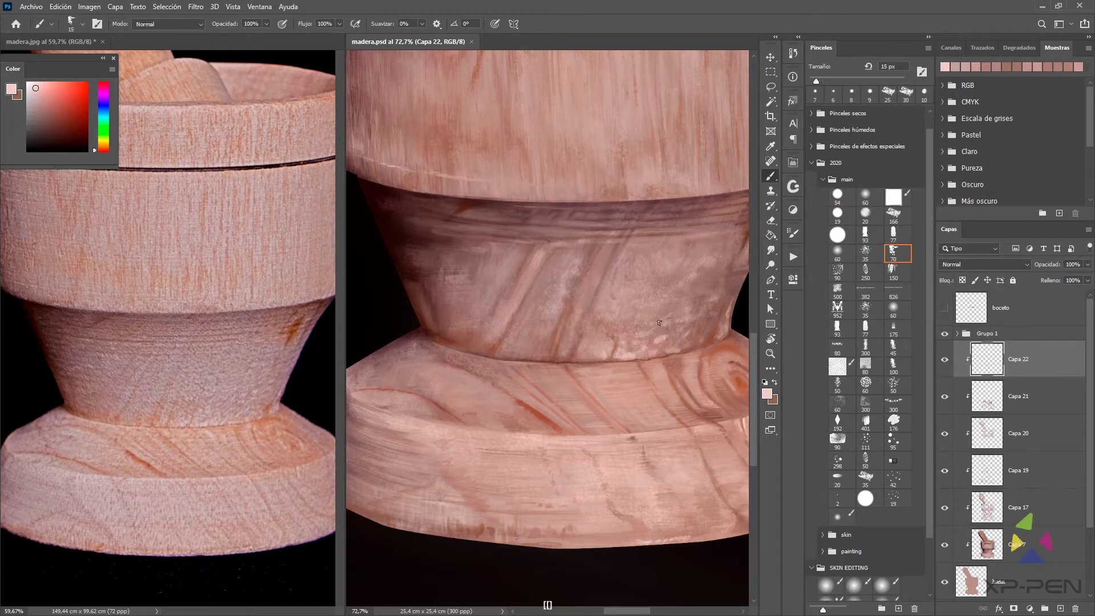
pyautogui.click(658, 350)
pyautogui.hotkey('ctrl', 'z')
pyautogui.click(666, 337)
# Shift the paint colour to a warm cream and extend the neck's lower highlights with the brush at 10 px
pyautogui.press('[')
pyautogui.moveTo(95, 149); pyautogui.dragTo(96, 145)
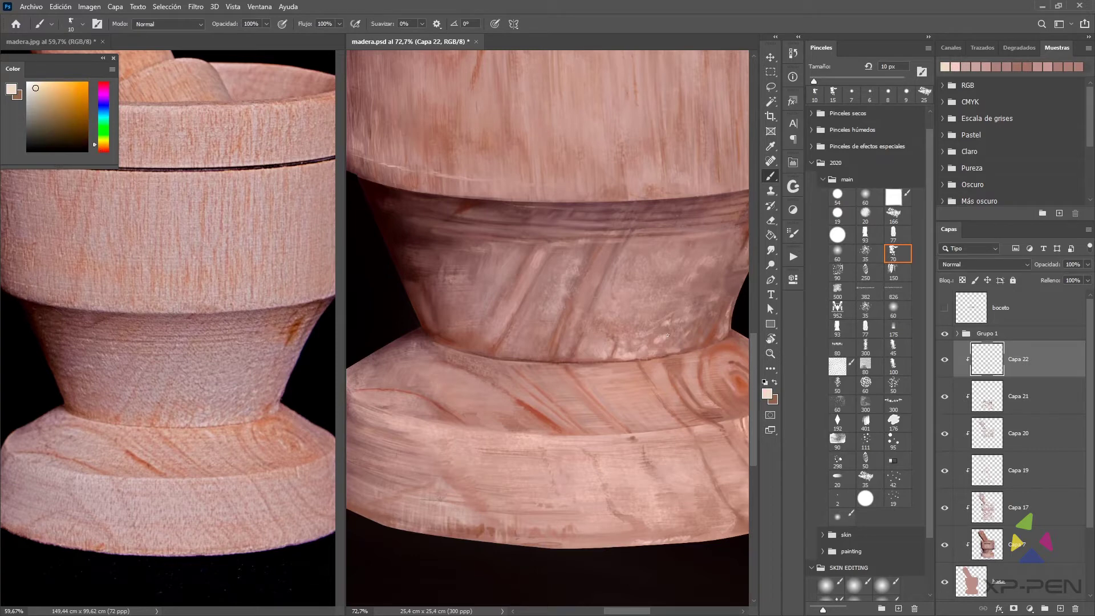
pyautogui.moveTo(704, 336); pyautogui.dragTo(692, 334)
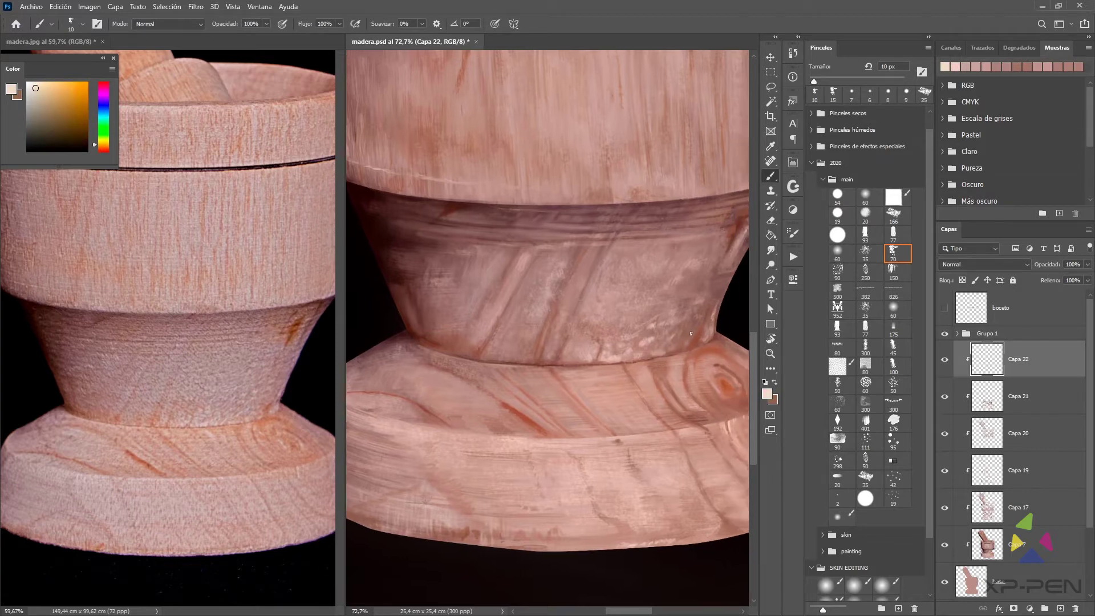
# Retouch the lower right corner of the mortar's neck with the soft 60 brush reduced to 10 px, using sampled pink and brown tones
pyautogui.keyDown('alt'); pyautogui.click(681, 366); pyautogui.keyUp('alt')
pyautogui.click(865, 202)
pyautogui.press('[')
pyautogui.press('[')
pyautogui.press('[')
pyautogui.press('[')
pyautogui.press('[')
pyautogui.press('[')
pyautogui.press('[')
pyautogui.press('[')
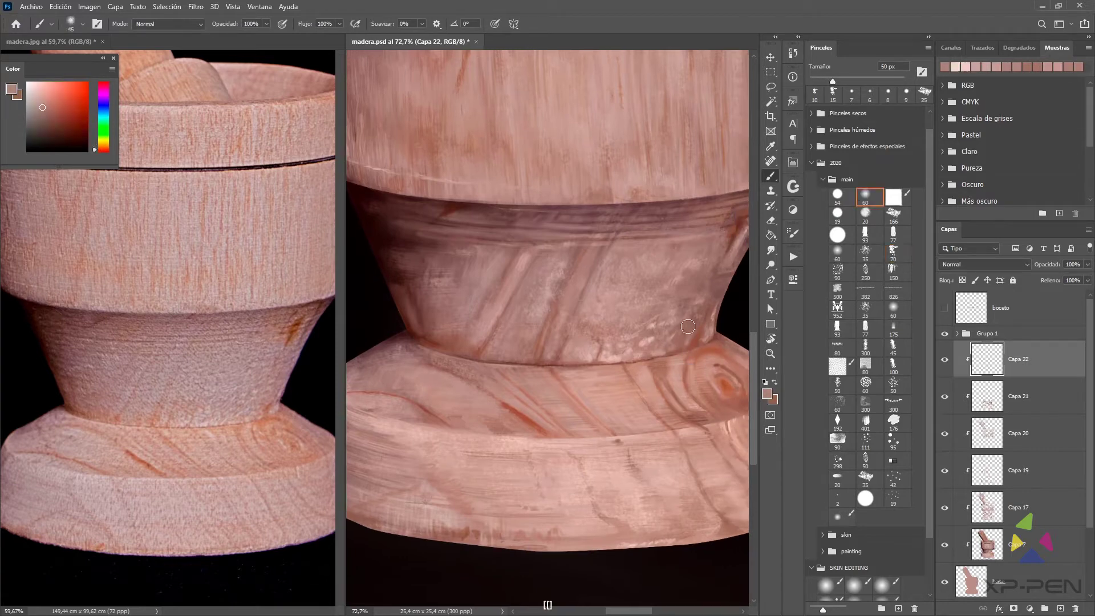
pyautogui.keyDown('alt'); pyautogui.click(681, 373); pyautogui.keyUp('alt')
pyautogui.press('[')
pyautogui.moveTo(693, 331); pyautogui.dragTo(690, 341)
pyautogui.keyDown('alt'); pyautogui.click(689, 336); pyautogui.keyUp('alt')
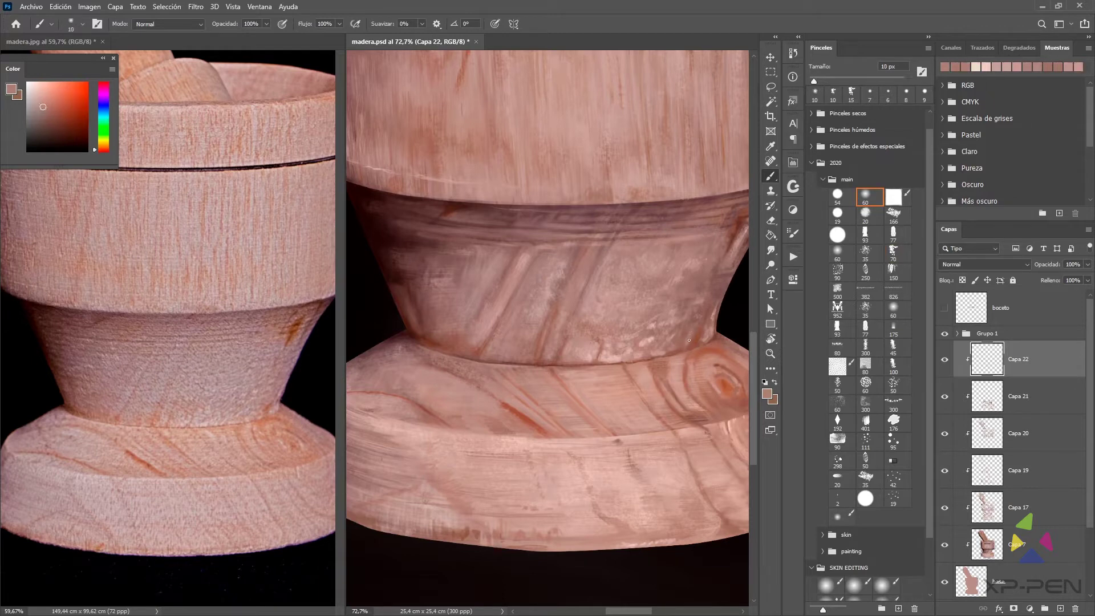
pyautogui.keyDown('alt'); pyautogui.click(693, 366); pyautogui.keyUp('alt')
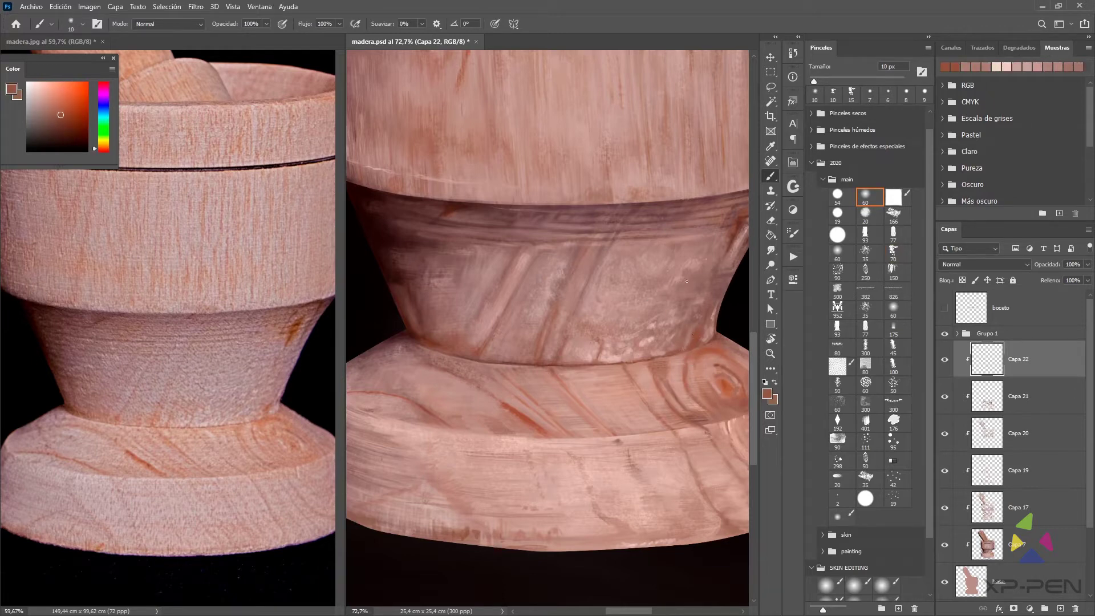
# Enlarge the soft brush to 30 px and blend shading over the right side of the neck in sampled reddish and pink tones
pyautogui.keyDown('alt'); pyautogui.click(706, 316); pyautogui.keyUp('alt')
pyautogui.press(']')
pyautogui.press(']')
pyautogui.press(']')
pyautogui.press(']')
pyautogui.moveTo(729, 274); pyautogui.dragTo(718, 268)
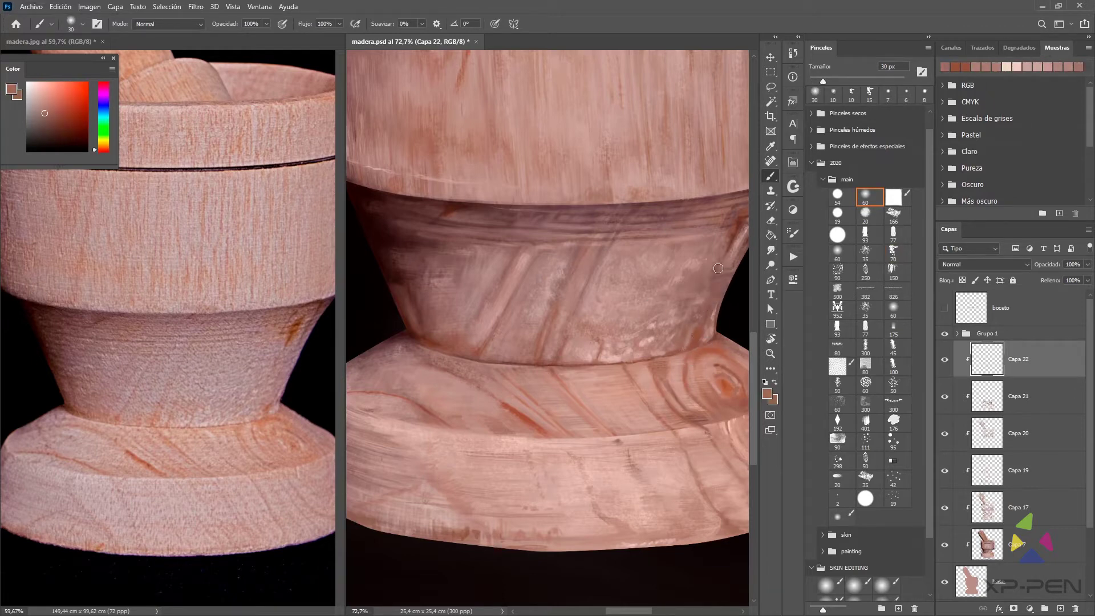
pyautogui.keyDown('alt'); pyautogui.click(677, 277); pyautogui.keyUp('alt')
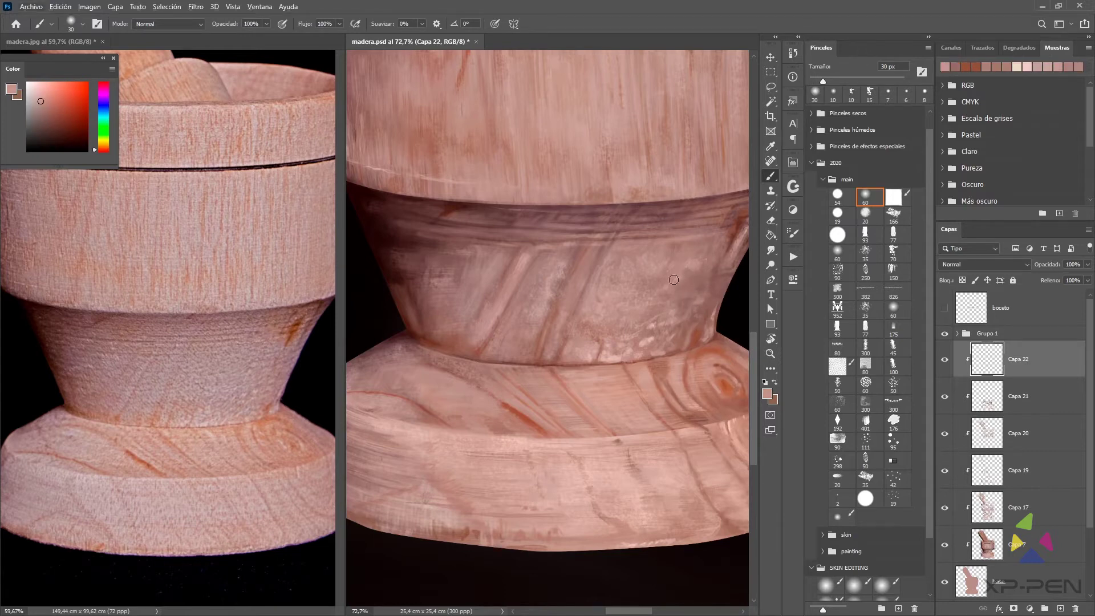
pyautogui.keyDown('alt'); pyautogui.click(709, 300); pyautogui.keyUp('alt')
pyautogui.moveTo(677, 319); pyautogui.dragTo(647, 303)
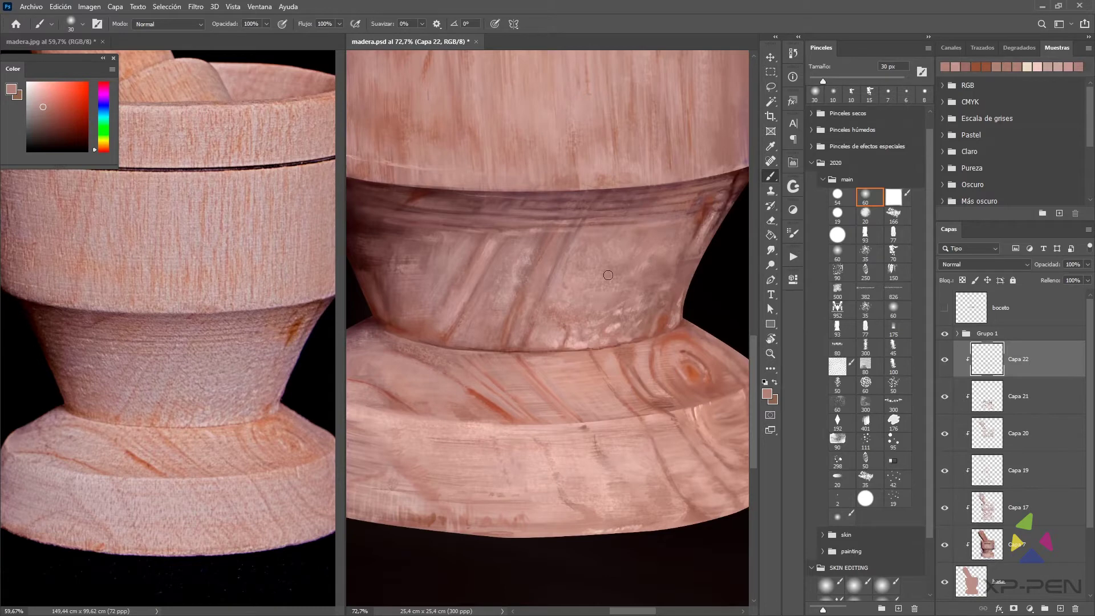
# Refine the speckled highlights along the neck's lower edge with the soft brush at 7 px and 15 px in sampled pinks
pyautogui.keyDown('alt'); pyautogui.click(618, 353); pyautogui.keyUp('alt')
pyautogui.press('[')
pyautogui.press('[')
pyautogui.press('[')
pyautogui.press('[')
pyautogui.press('[')
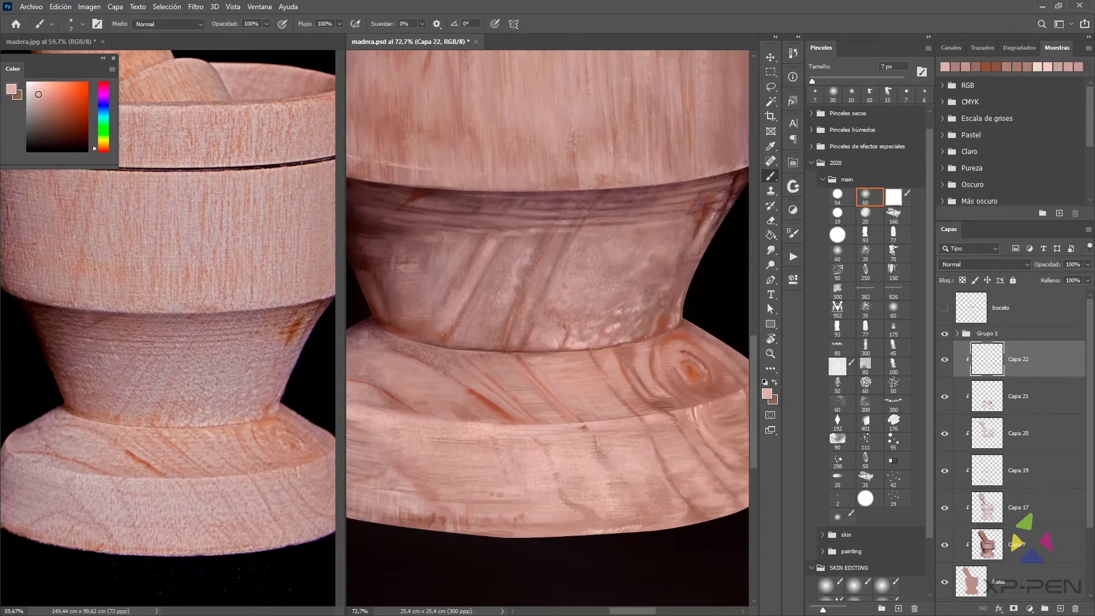
pyautogui.press(']')
pyautogui.press(']')
pyautogui.press(']')
pyautogui.press(']')
pyautogui.keyDown('alt'); pyautogui.click(655, 313); pyautogui.keyUp('alt')
pyautogui.keyDown('alt'); pyautogui.click(631, 323); pyautogui.keyUp('alt')
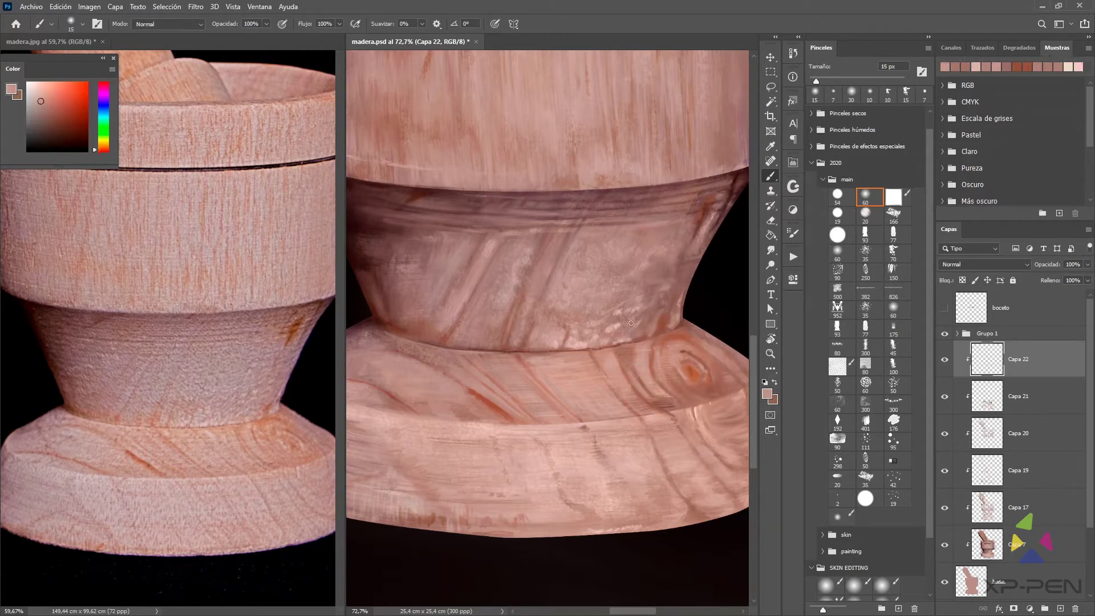
# Touch up the neck's right edge in a sampled pink, then darken its lower corner with a sampled reddish brown at 8 px
pyautogui.keyDown('alt'); pyautogui.click(680, 313); pyautogui.keyUp('alt')
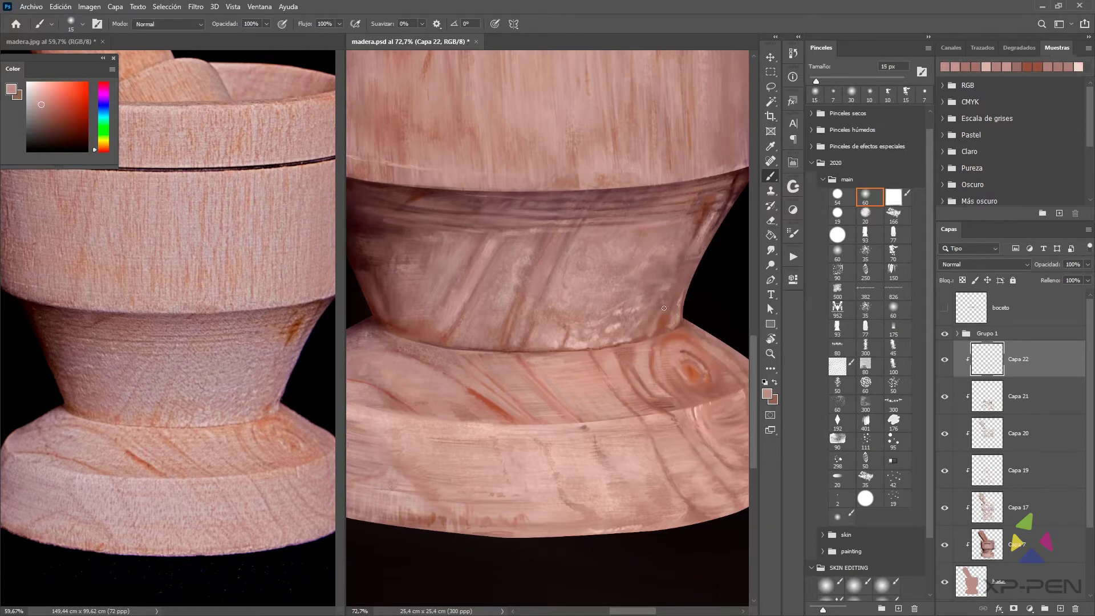
pyautogui.press(']')
pyautogui.press(']')
pyautogui.press('[')
pyautogui.press('[')
pyautogui.press('[')
pyautogui.keyDown('alt'); pyautogui.click(680, 330); pyautogui.keyUp('alt')
pyautogui.press('[')
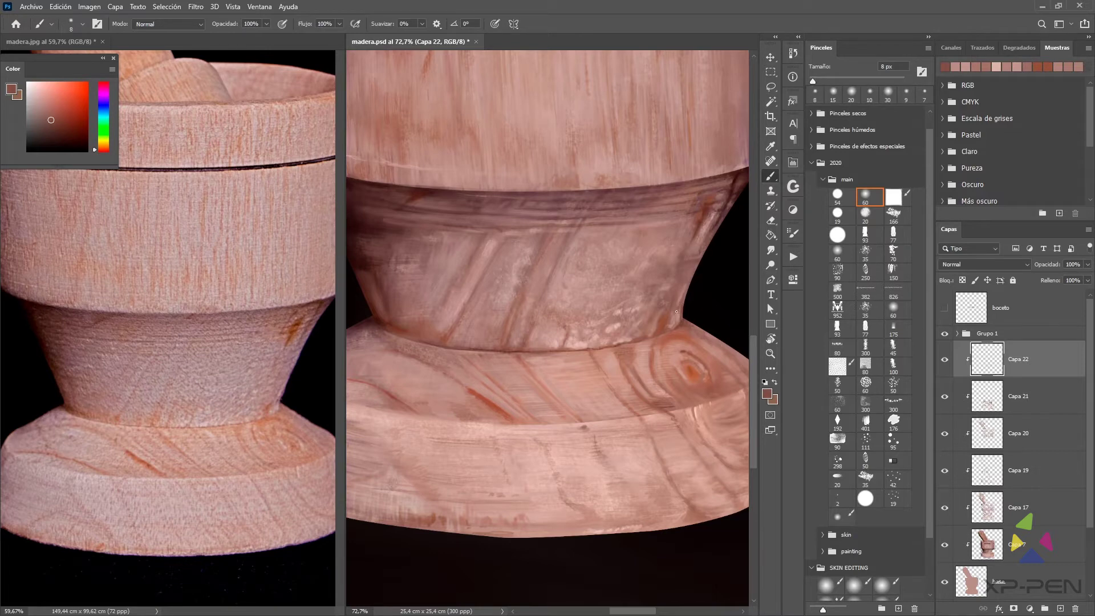
# Paint the grain rings around the knot on top of the base with the soft brush at 9 px in sampled tones
pyautogui.press(']')
pyautogui.scroll(-2, 674, 287)
pyautogui.keyDown('alt'); pyautogui.click(662, 303); pyautogui.keyUp('alt')
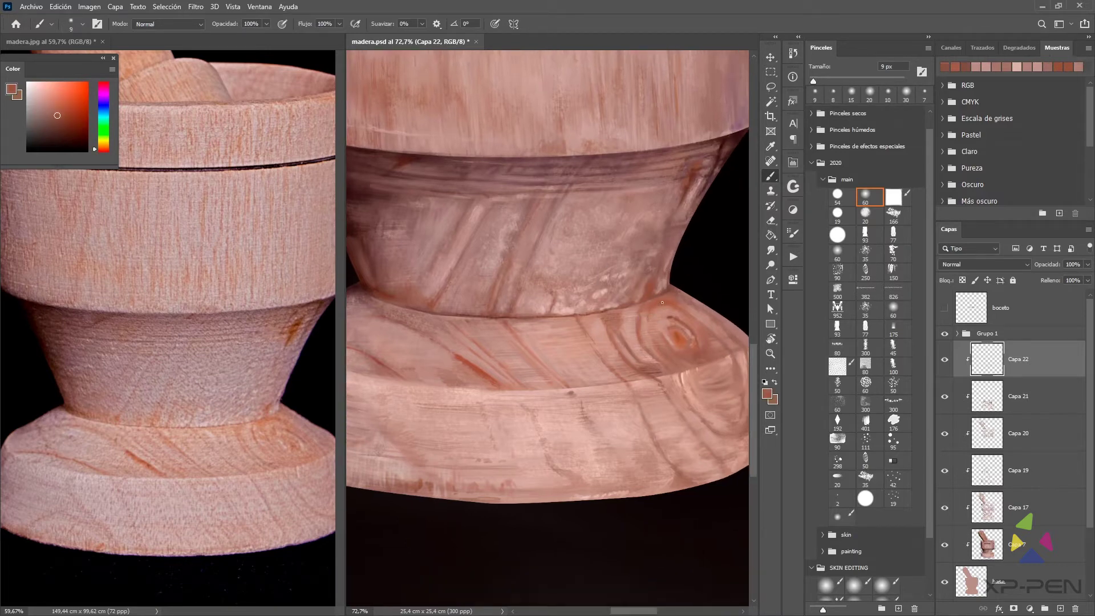
pyautogui.press(']')
pyautogui.press(']')
pyautogui.press('[')
pyautogui.press('[')
pyautogui.moveTo(647, 318); pyautogui.dragTo(657, 352)
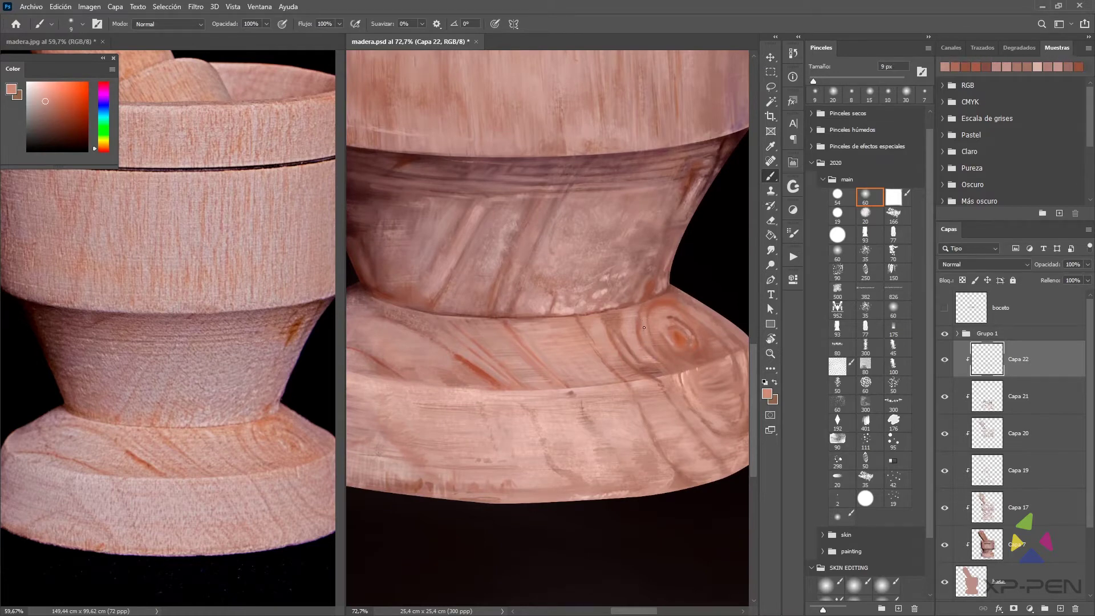
pyautogui.keyDown('alt'); pyautogui.click(643, 334); pyautogui.keyUp('alt')
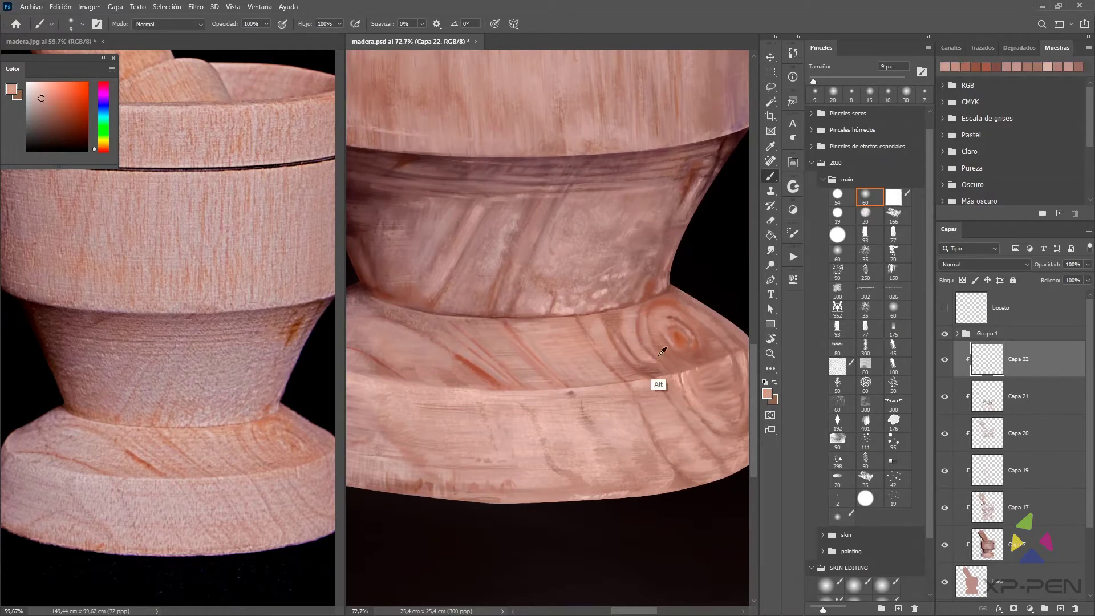
pyautogui.keyDown('alt'); pyautogui.click(642, 332); pyautogui.keyUp('alt')
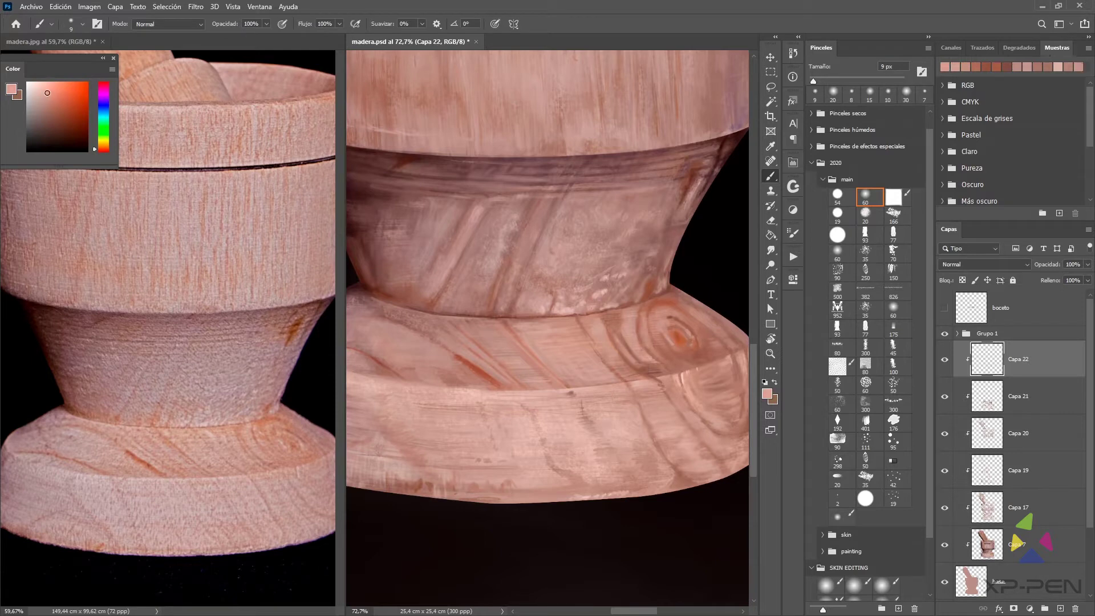
pyautogui.keyDown('alt'); pyautogui.click(642, 334); pyautogui.keyUp('alt')
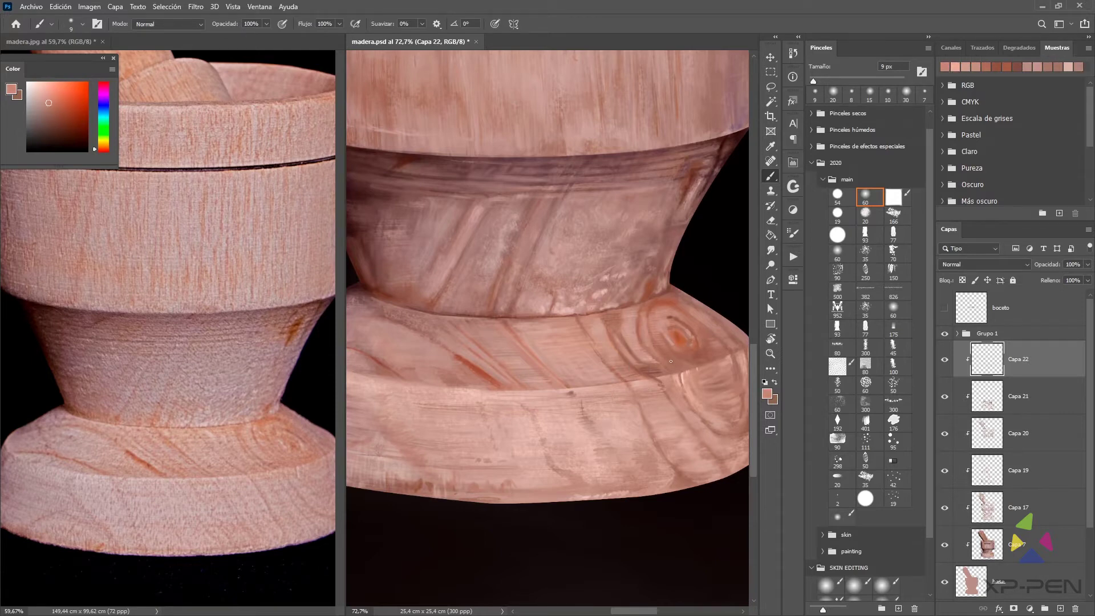
# Define the curved grain lines to the left of the base's knot at 9 px, alternating sampled reddish-brown and light pink tones
pyautogui.keyDown('alt'); pyautogui.click(656, 345); pyautogui.keyUp('alt')
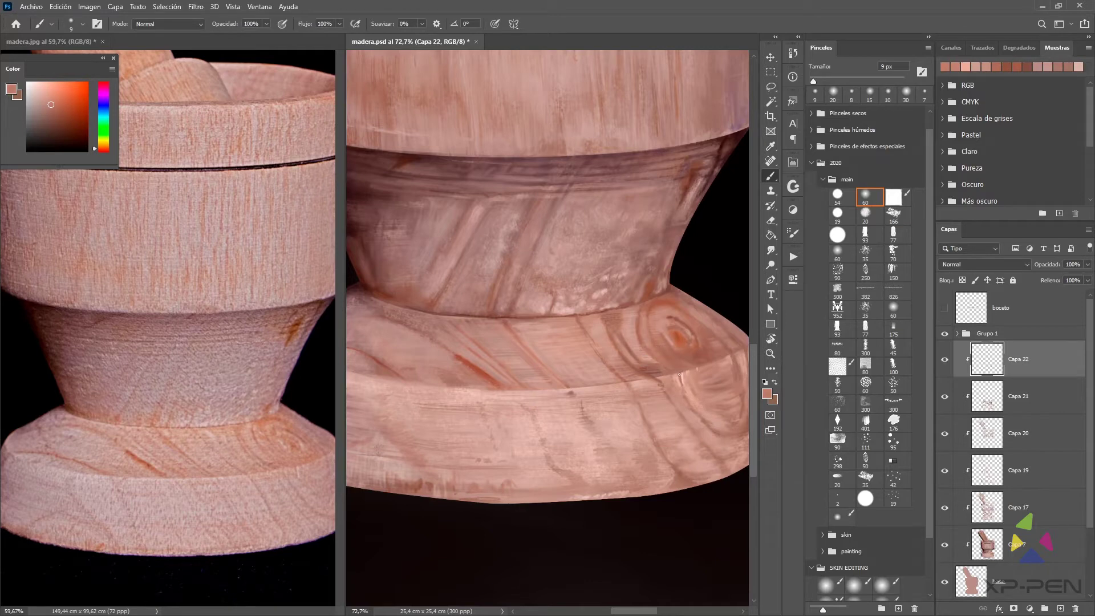
pyautogui.keyDown('alt'); pyautogui.click(638, 353); pyautogui.keyUp('alt')
pyautogui.keyDown('alt'); pyautogui.click(637, 340); pyautogui.keyUp('alt')
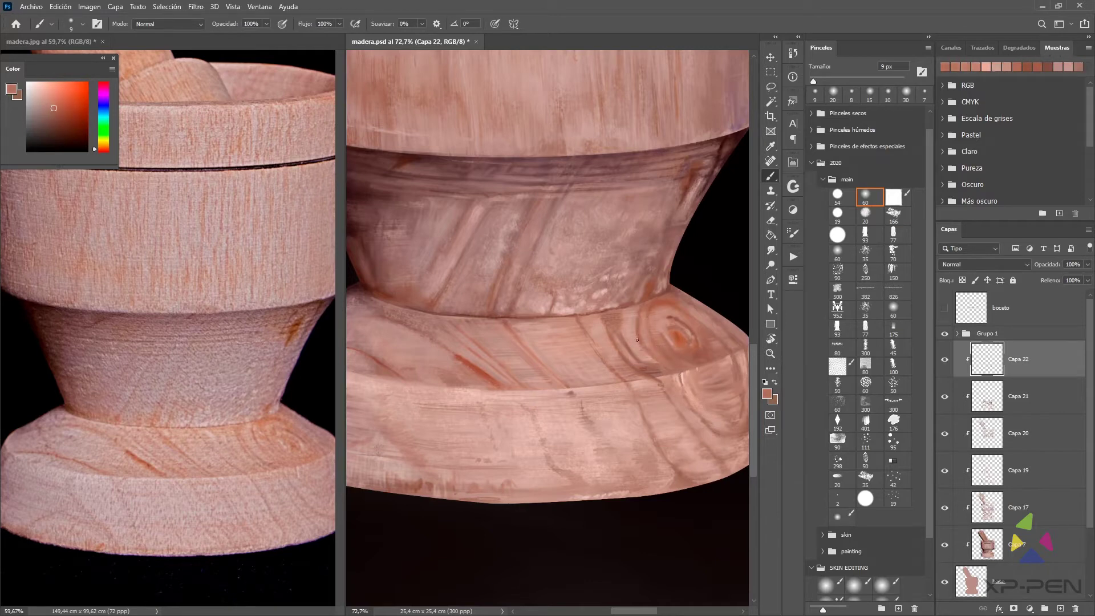
pyautogui.keyDown('alt'); pyautogui.click(638, 355); pyautogui.keyUp('alt')
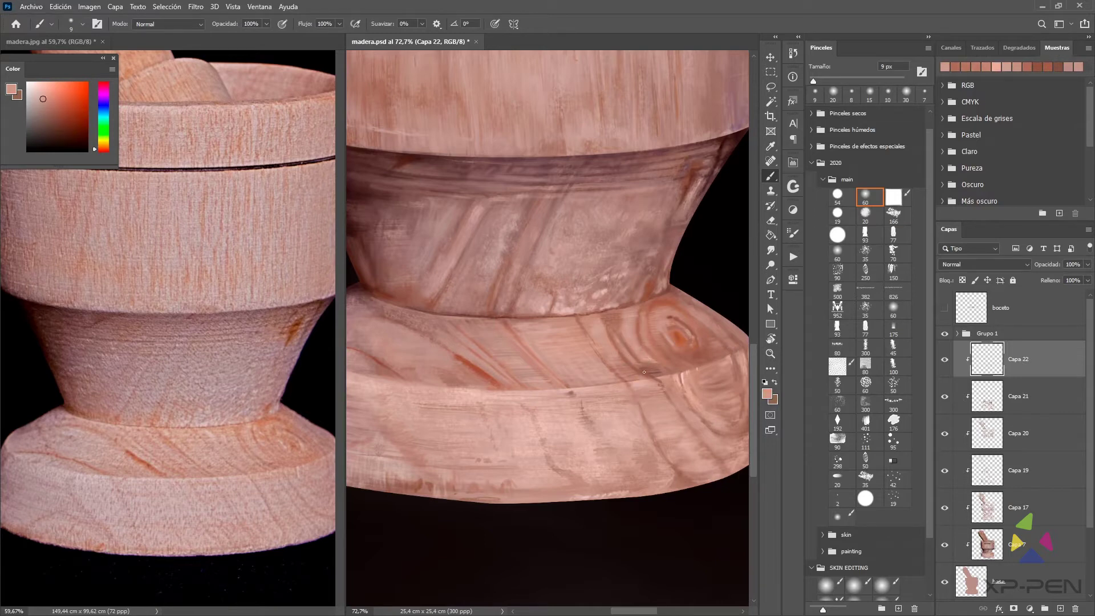
pyautogui.press('alt')
pyautogui.keyDown('alt'); pyautogui.click(608, 332); pyautogui.keyUp('alt')
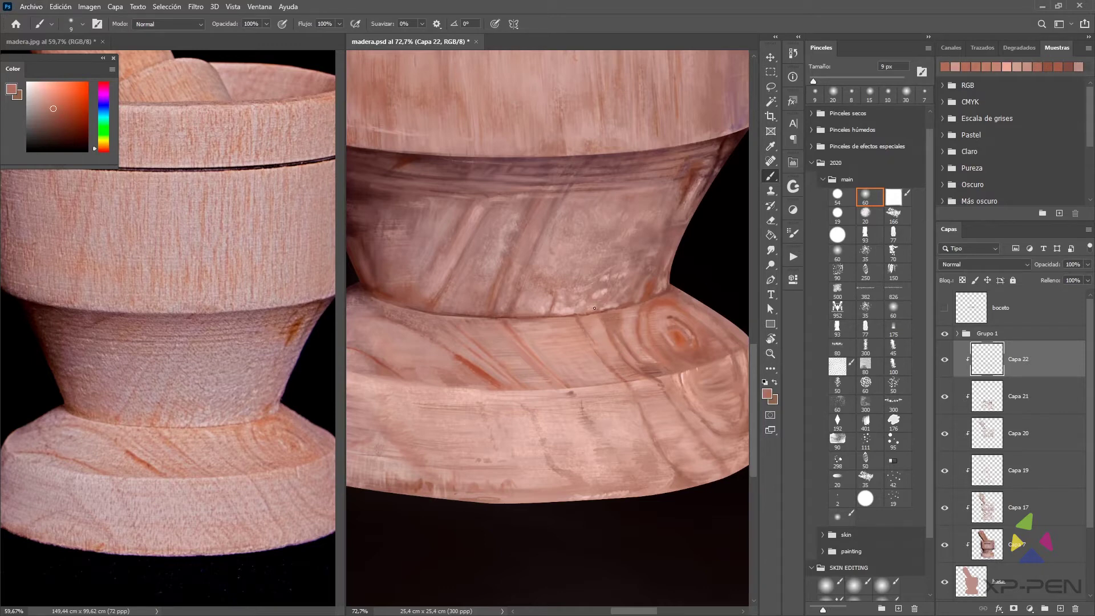
# Rework the seam between neck and base with a sampled dark tone, then sample pale pink from the neck's highlights for touch-ups
pyautogui.keyDown('alt'); pyautogui.click(574, 315); pyautogui.keyUp('alt')
pyautogui.moveTo(549, 314)
pyautogui.mouseDown()
pyautogui.moveTo(611, 300)
pyautogui.moveTo(657, 305)
pyautogui.mouseUp()
pyautogui.keyDown('alt'); pyautogui.click(613, 299); pyautogui.keyUp('alt')
pyautogui.press('alt')
pyautogui.keyDown('alt'); pyautogui.click(639, 298); pyautogui.keyUp('alt')
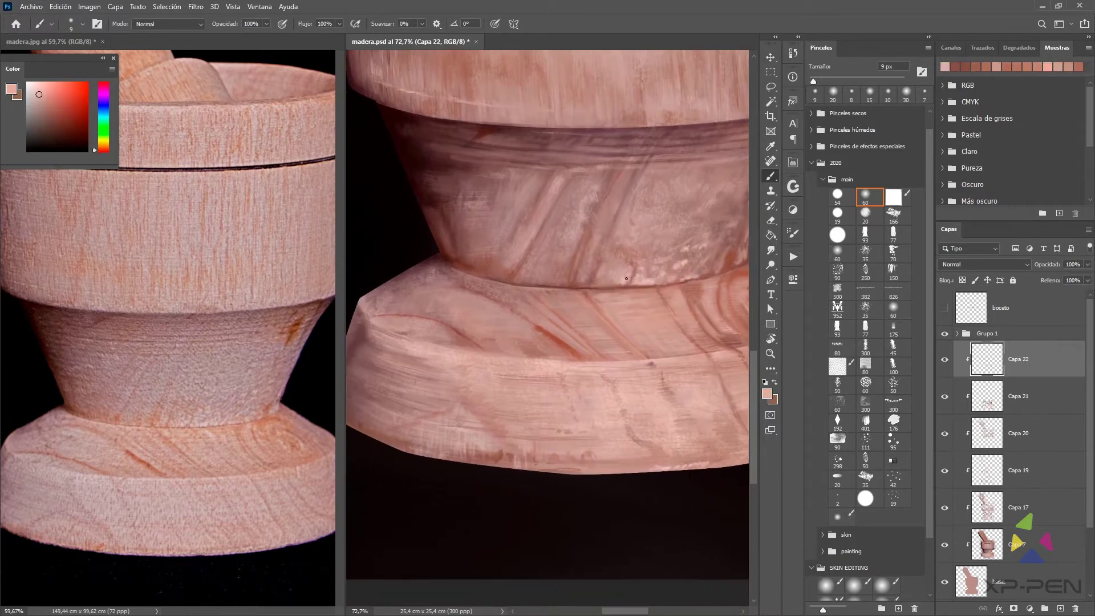
# Add fine grain strokes to the base in a sampled reddish tone with the soft 60 brush at 7 px and the 20 brush at 9 to 10 px
pyautogui.keyDown('alt'); pyautogui.click(601, 352); pyautogui.keyUp('alt')
pyautogui.press('[')
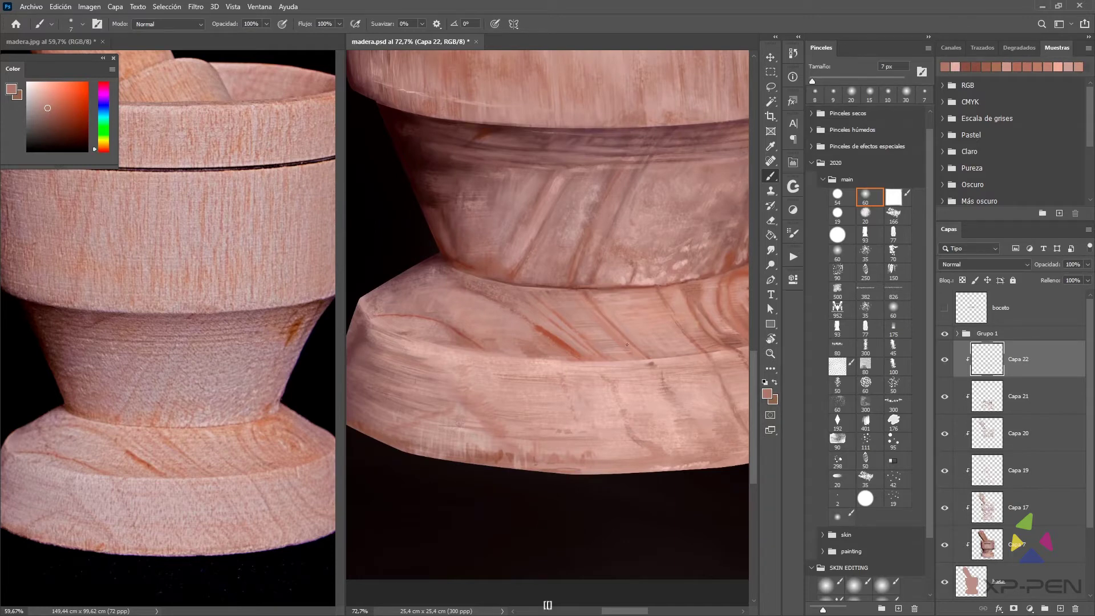
pyautogui.click(866, 215)
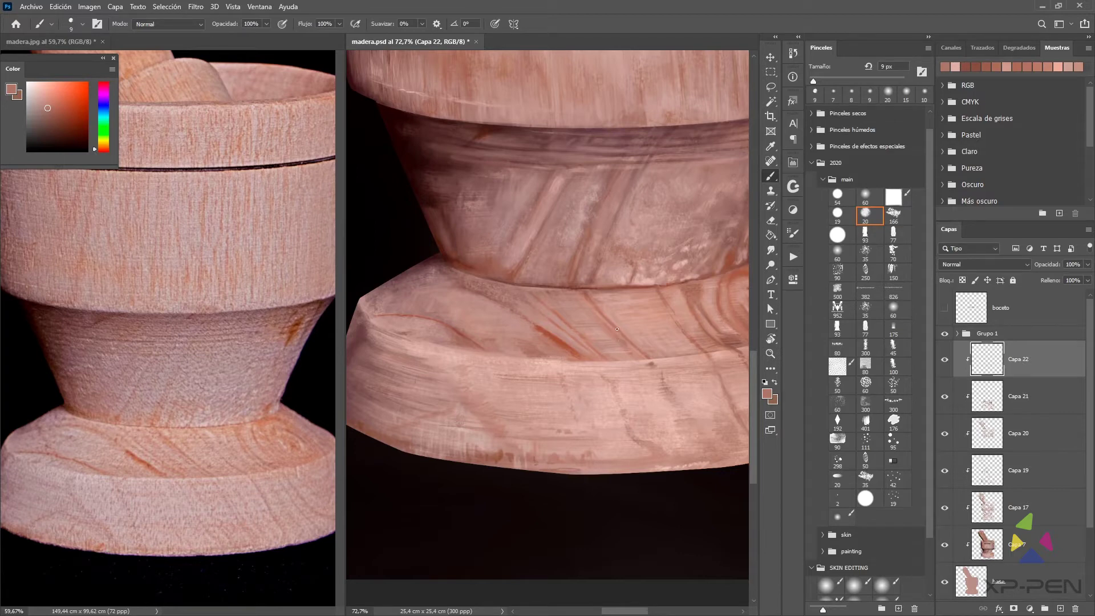
pyautogui.moveTo(624, 319); pyautogui.dragTo(625, 323)
pyautogui.moveTo(721, 405); pyautogui.dragTo(691, 355)
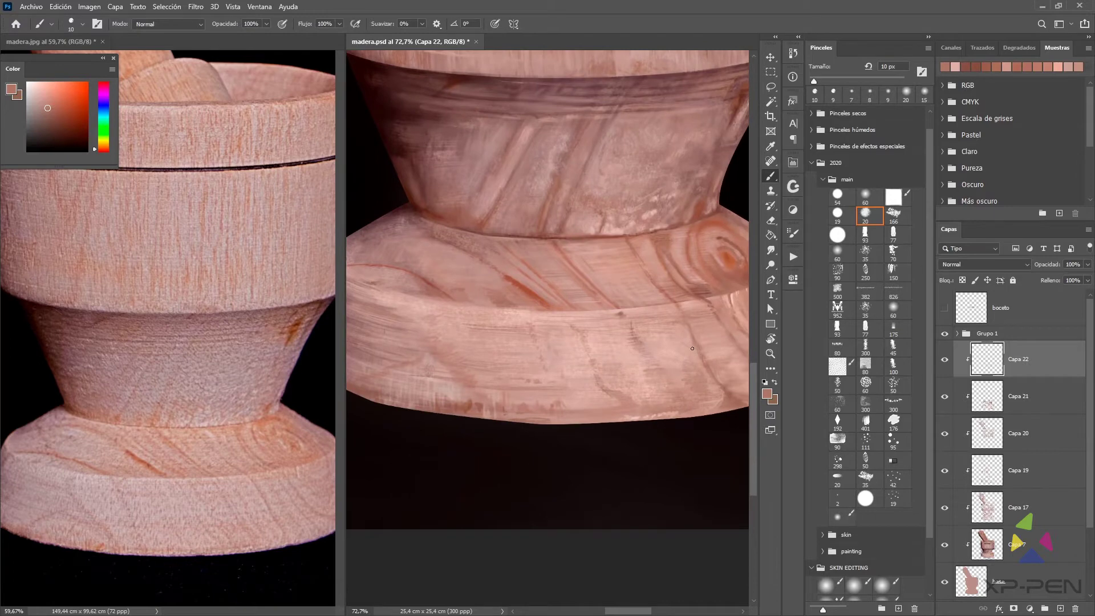
# Stamp rough wood texture onto the base's front rim with the textured 250 brush at 200 px
pyautogui.click(872, 274)
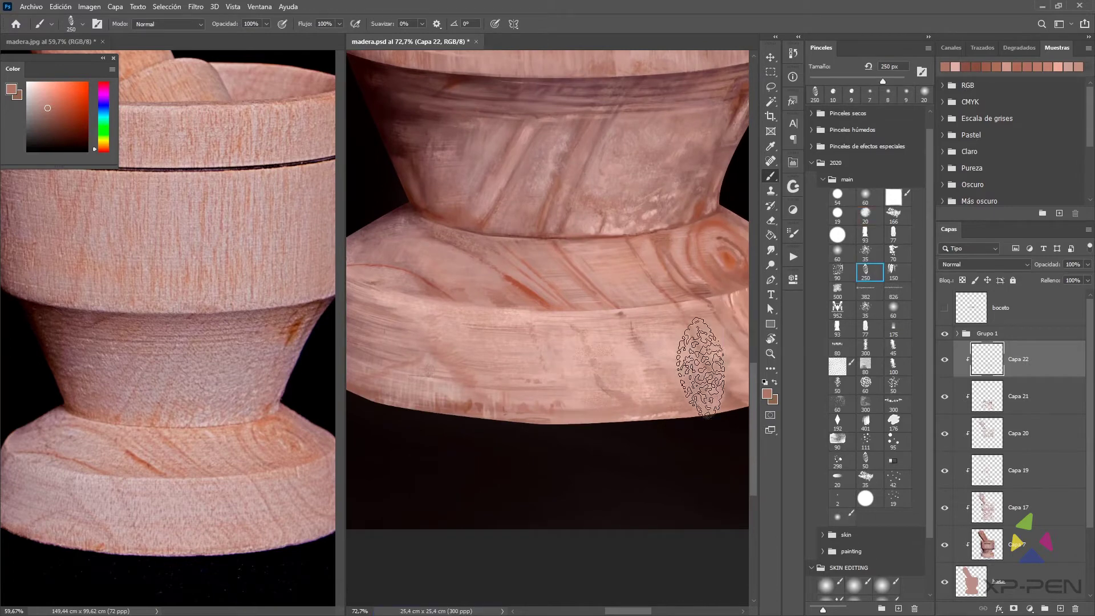
pyautogui.press('[')
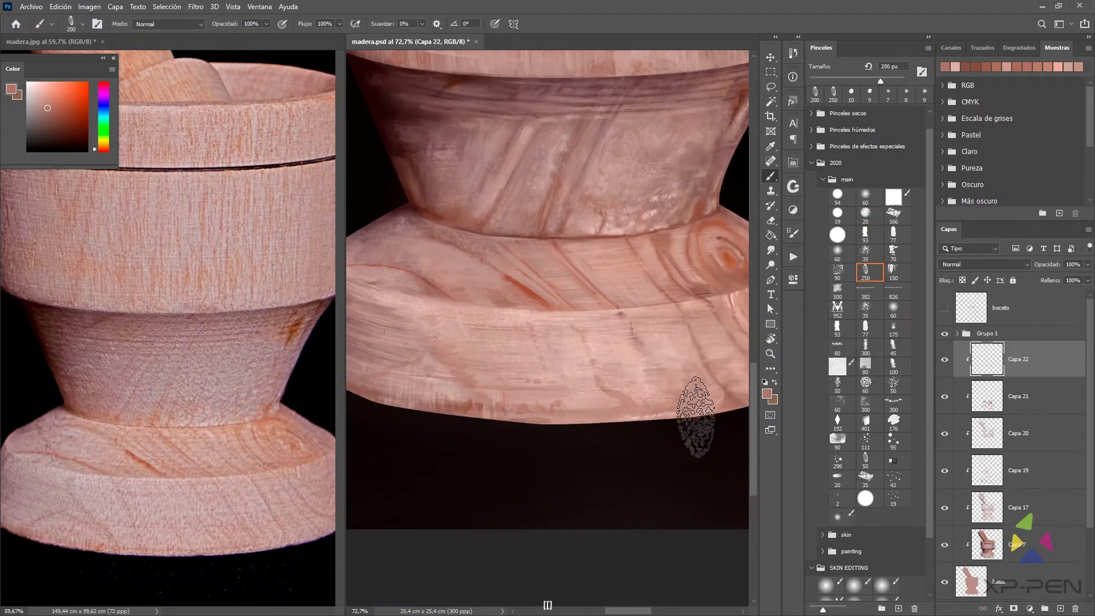
pyautogui.moveTo(695, 417); pyautogui.dragTo(621, 405)
pyautogui.moveTo(594, 356)
pyautogui.mouseDown()
pyautogui.moveTo(624, 357)
pyautogui.moveTo(587, 355)
pyautogui.mouseUp()
pyautogui.press(']')
pyautogui.press(']')
pyautogui.press(']')
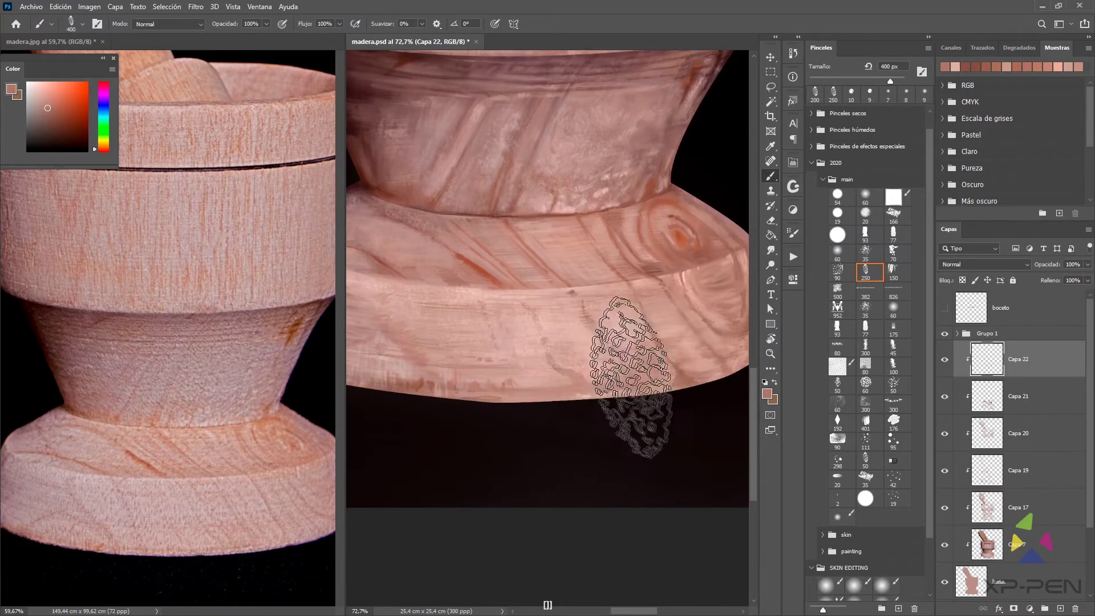
pyautogui.press('[')
pyautogui.press('[')
pyautogui.press('[')
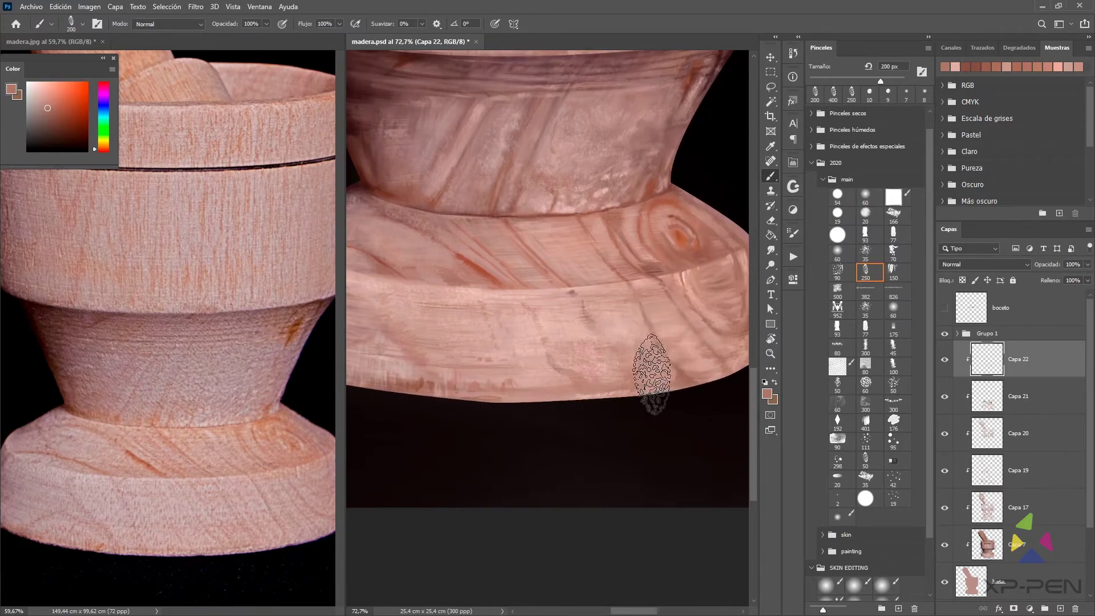
pyautogui.moveTo(684, 357); pyautogui.dragTo(651, 364)
# Texture the right end of the base's rim at 150 px, sampling a light pink and repositioning the reference photo to show its right side
pyautogui.press('[')
pyautogui.press('[')
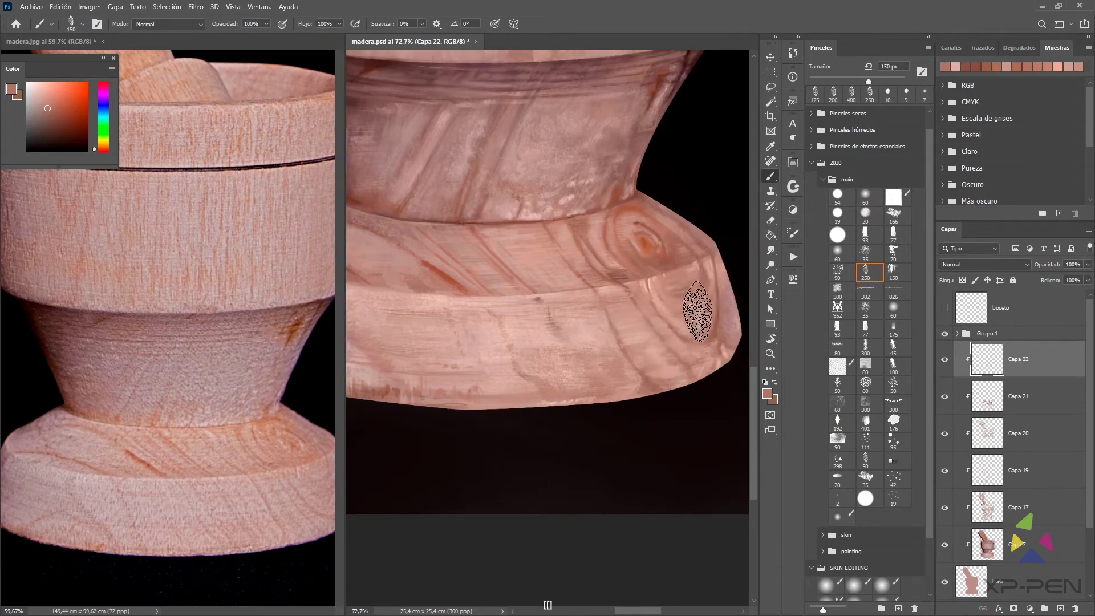
pyautogui.moveTo(718, 280)
pyautogui.mouseDown()
pyautogui.moveTo(718, 305)
pyautogui.moveTo(689, 310)
pyautogui.moveTo(713, 321)
pyautogui.moveTo(696, 318)
pyautogui.moveTo(698, 306)
pyautogui.mouseUp()
pyautogui.press('[')
pyautogui.press(']')
pyautogui.keyDown('alt'); pyautogui.click(686, 320); pyautogui.keyUp('alt')
pyautogui.click(261, 457)
pyautogui.moveTo(261, 457); pyautogui.dragTo(220, 405)
pyautogui.click(706, 311)
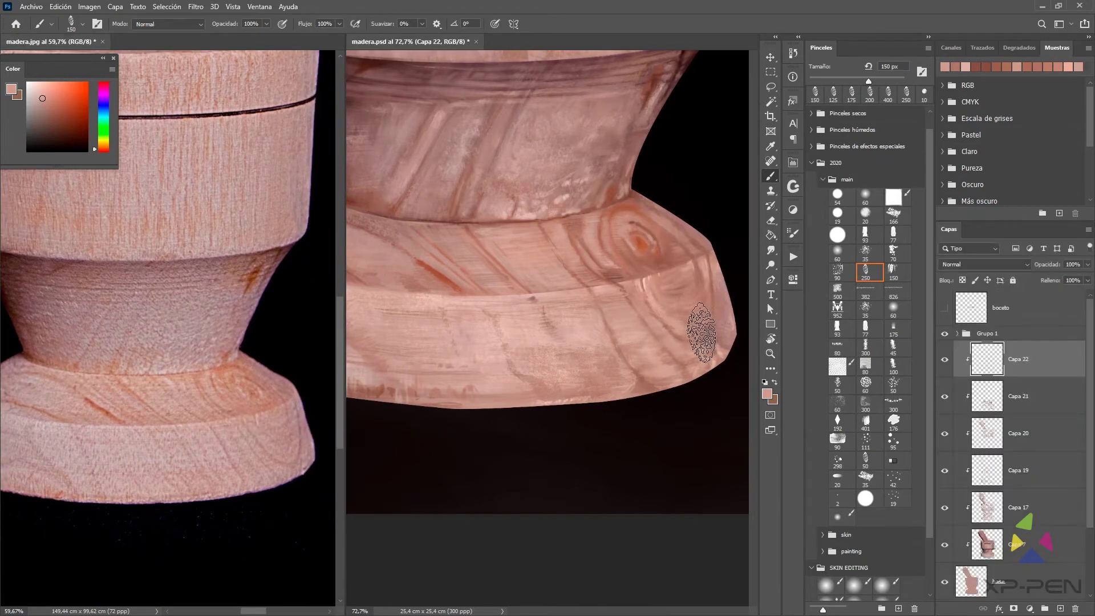
# Add finer light pink texture around the grain curves on the rim's right end with the textured brush at 60 px and 90 px
pyautogui.press('[')
pyautogui.press('[')
pyautogui.press('[')
pyautogui.press('[')
pyautogui.press('[')
pyautogui.press('[')
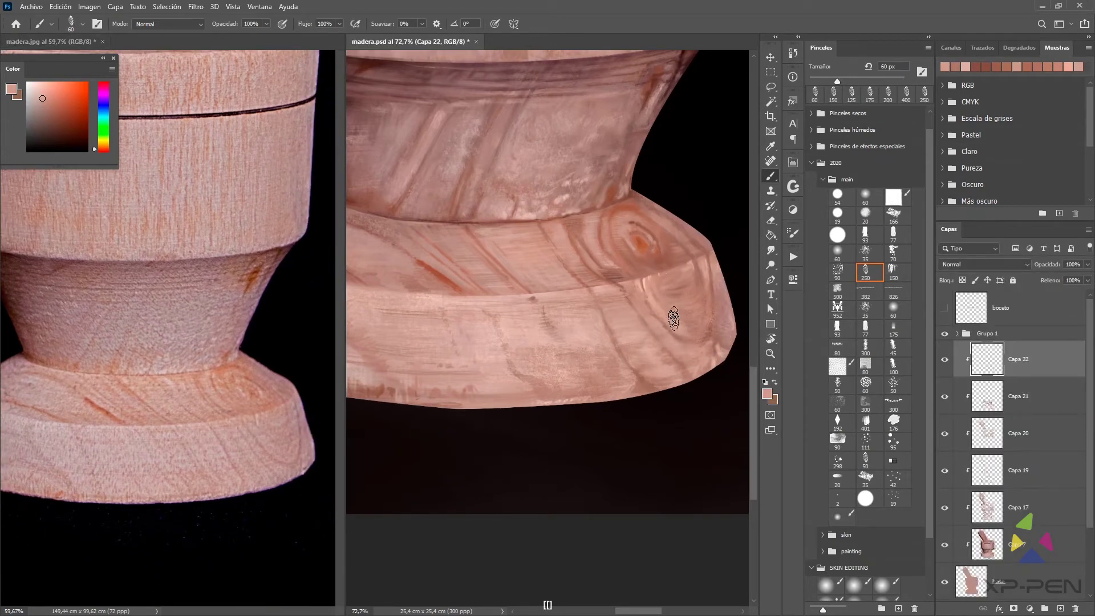
pyautogui.press(']')
pyautogui.press(']')
pyautogui.press(']')
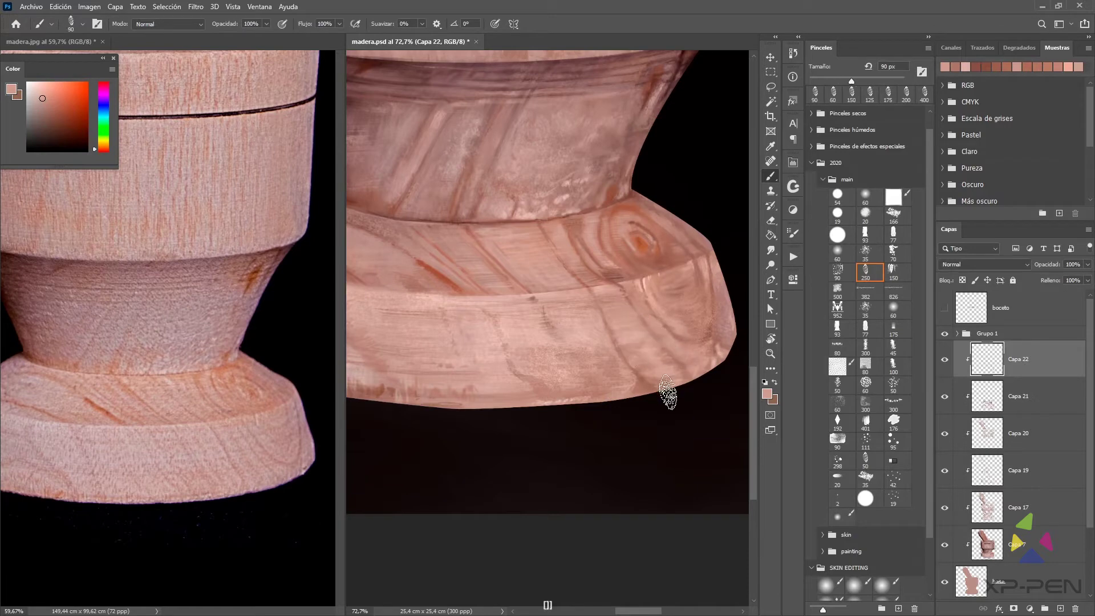
# Darken the rim's lower right edge with a sampled reddish brown using the textured brush, reducing it from 90 px to 60 px
pyautogui.keyDown('alt'); pyautogui.click(642, 371); pyautogui.keyUp('alt')
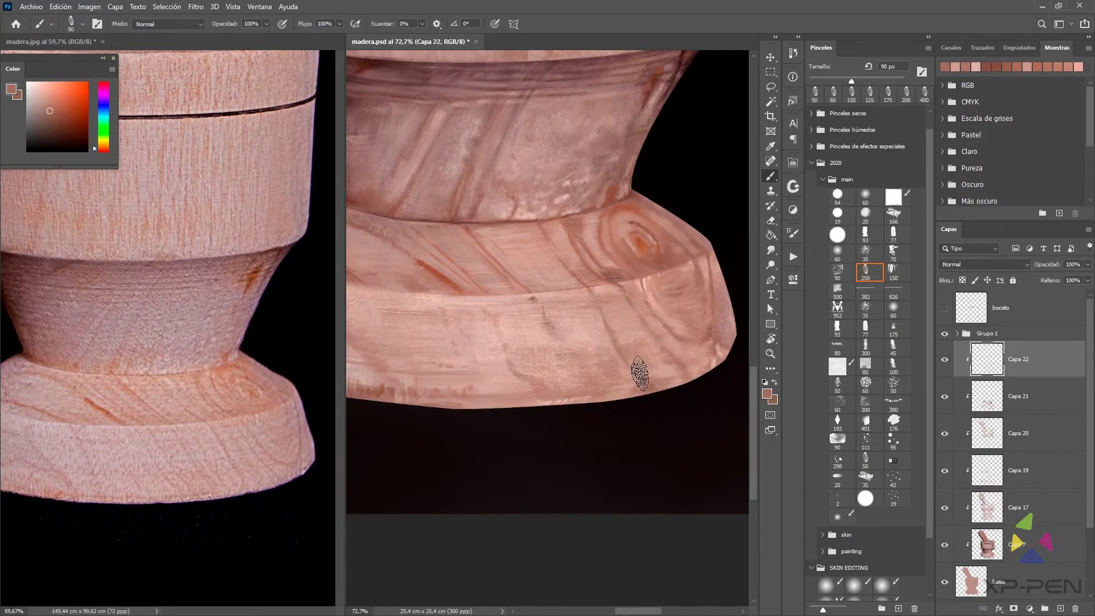
pyautogui.press('[')
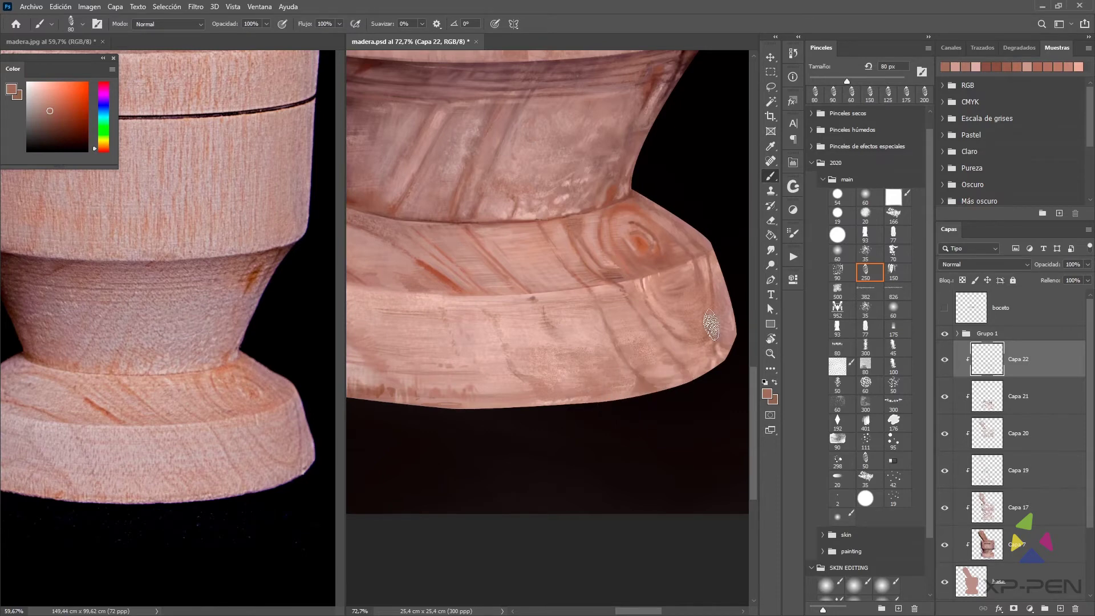
pyautogui.press('[')
pyautogui.press('[')
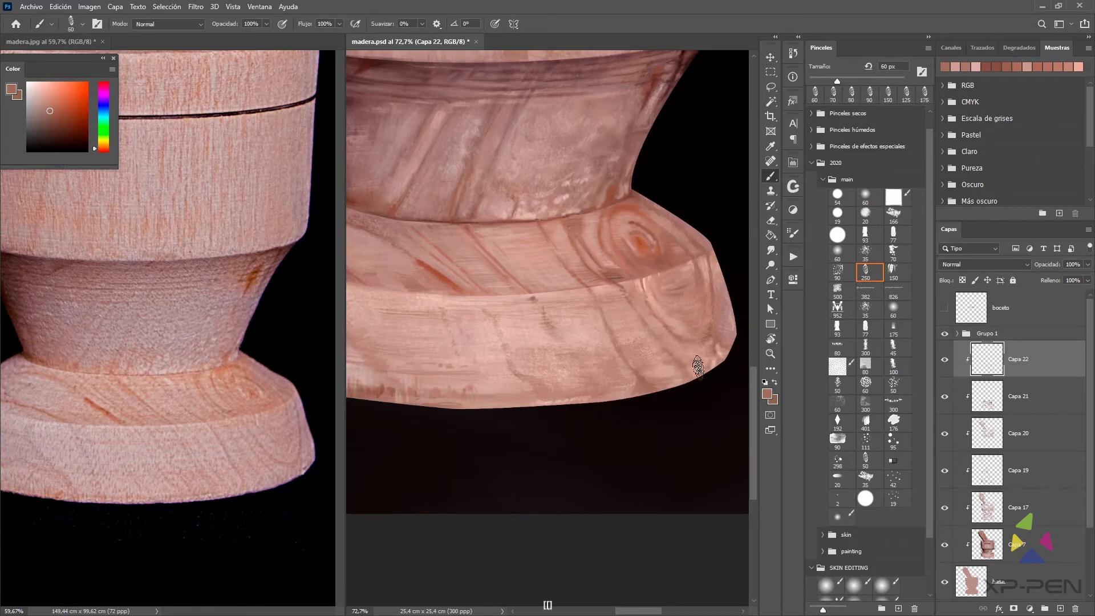
pyautogui.press('[')
pyautogui.press('z')
pyautogui.moveTo(676, 291)
pyautogui.mouseDown()
pyautogui.moveTo(652, 335)
pyautogui.moveTo(660, 361)
pyautogui.moveTo(631, 379)
pyautogui.mouseUp()
pyautogui.press('b')
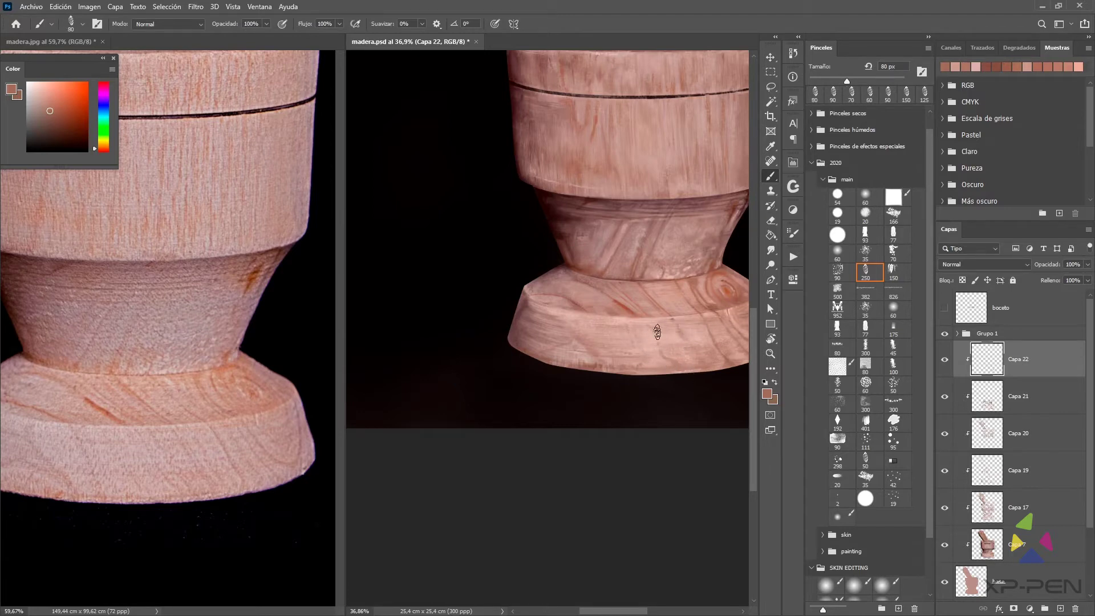
# Zoom out to the whole mortar and pestle and save madera.psd
pyautogui.press('z')
pyautogui.moveTo(639, 358); pyautogui.dragTo(650, 329)
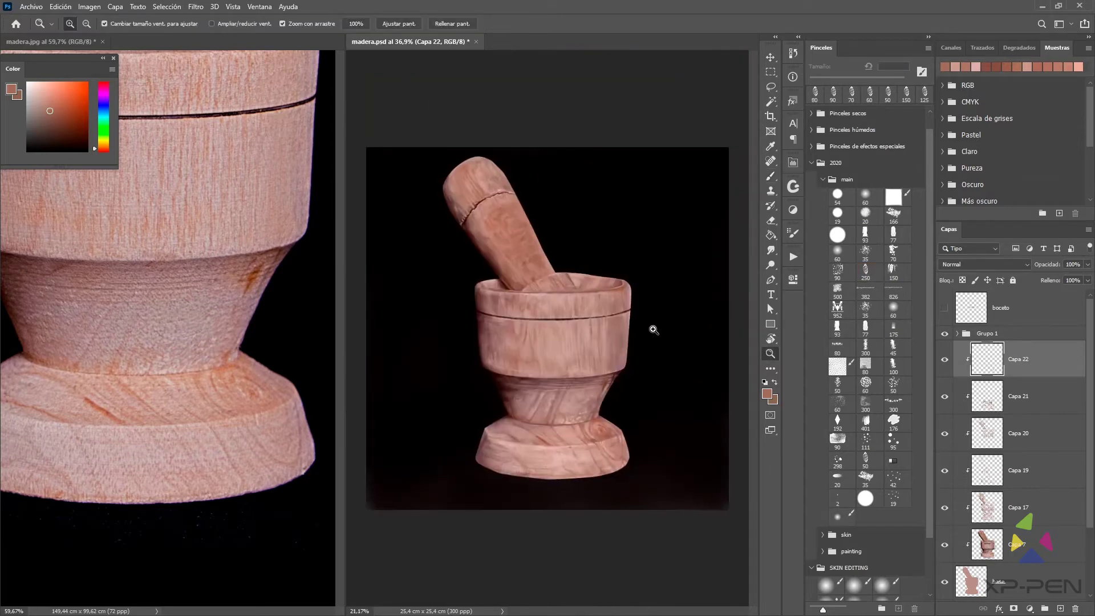
pyautogui.hotkey('ctrl', 's')
# Compare the painting with and without the detail layers Capa 17 to Capa 22 by toggling their visibility
pyautogui.moveTo(945, 360); pyautogui.dragTo(950, 473)
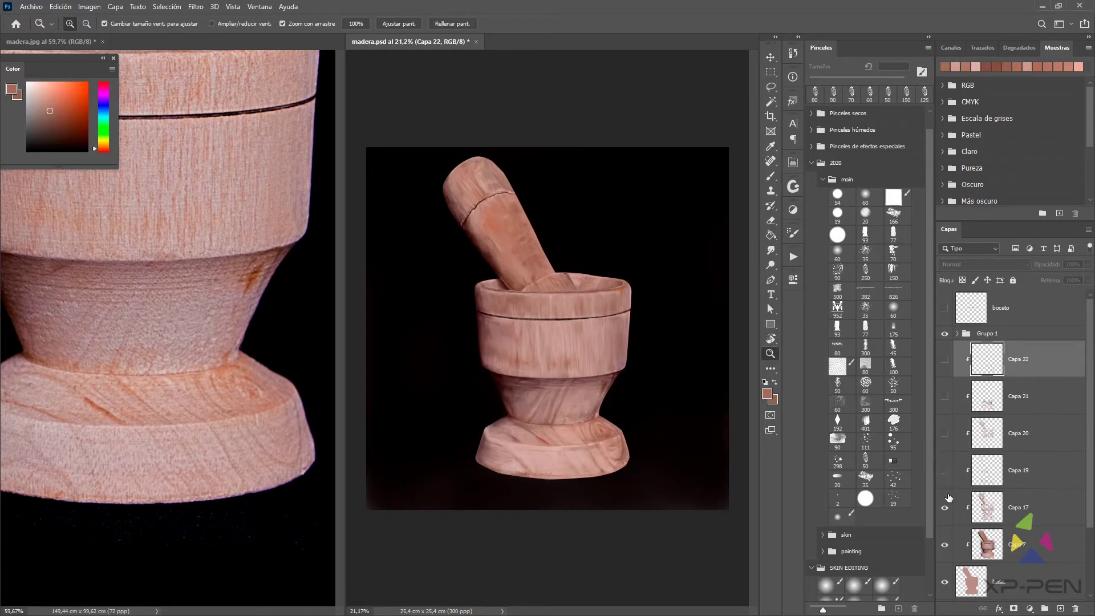
pyautogui.click(946, 509)
pyautogui.click(946, 509)
pyautogui.click(945, 472)
pyautogui.click(946, 433)
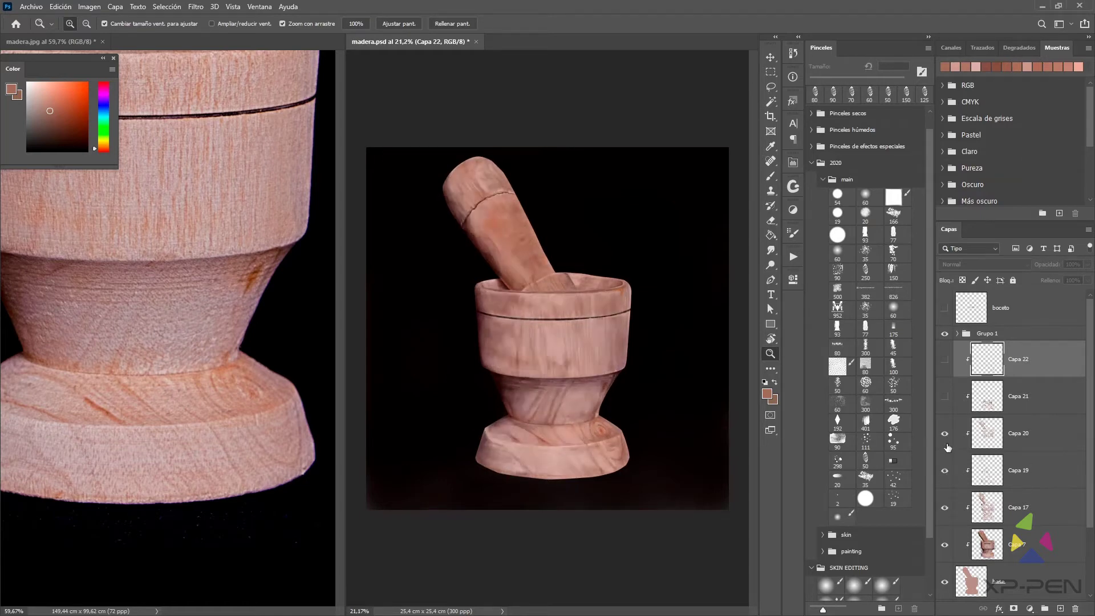
pyautogui.click(946, 397)
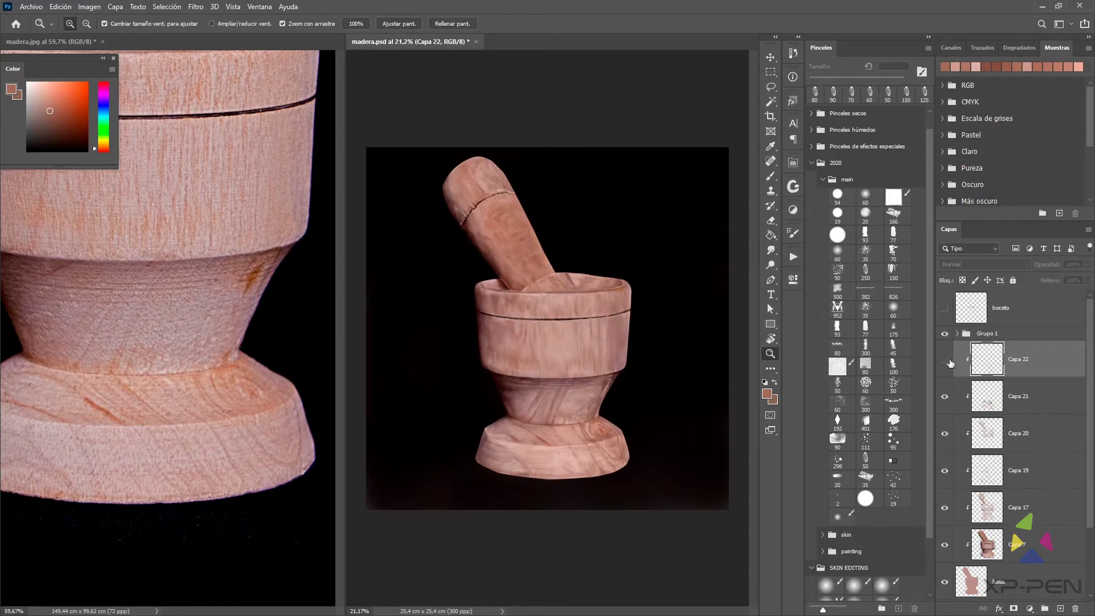
pyautogui.click(945, 360)
pyautogui.click(945, 361)
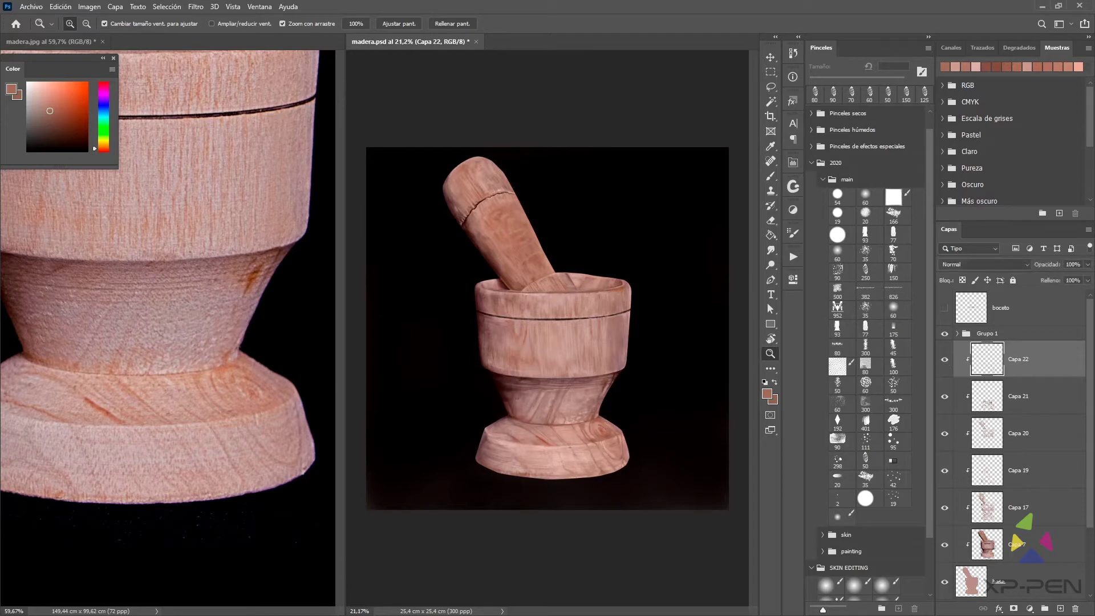
# Stamp the layers from Capa 22 down to base into one merged copy, hide the originals and save the document
pyautogui.keyDown('shift'); pyautogui.click(1030, 570); pyautogui.keyUp('shift')
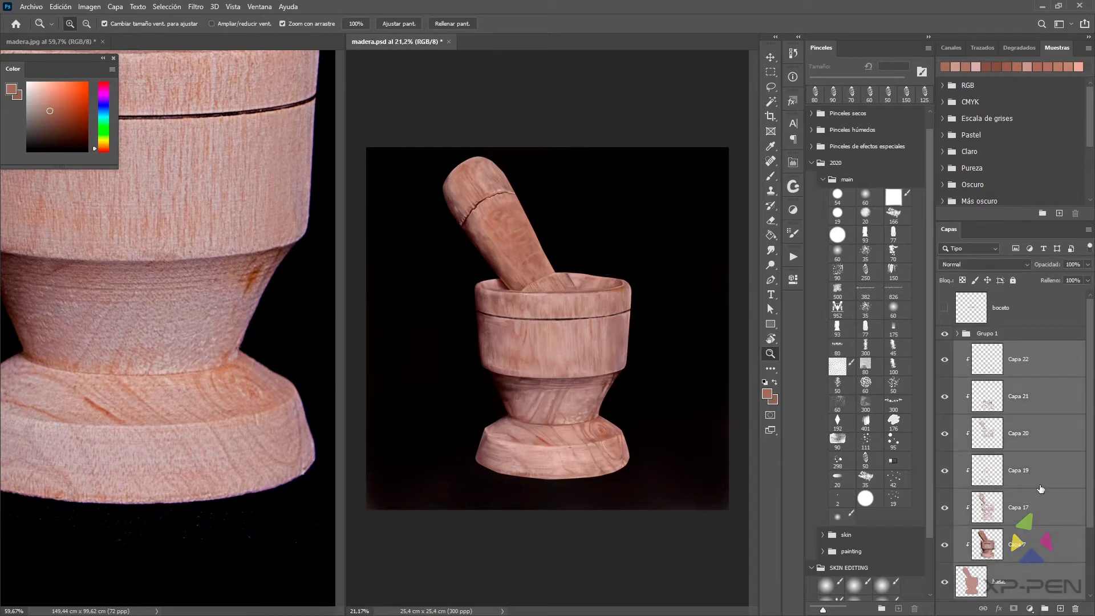
pyautogui.hotkey('ctrl', 'alt', 'e')
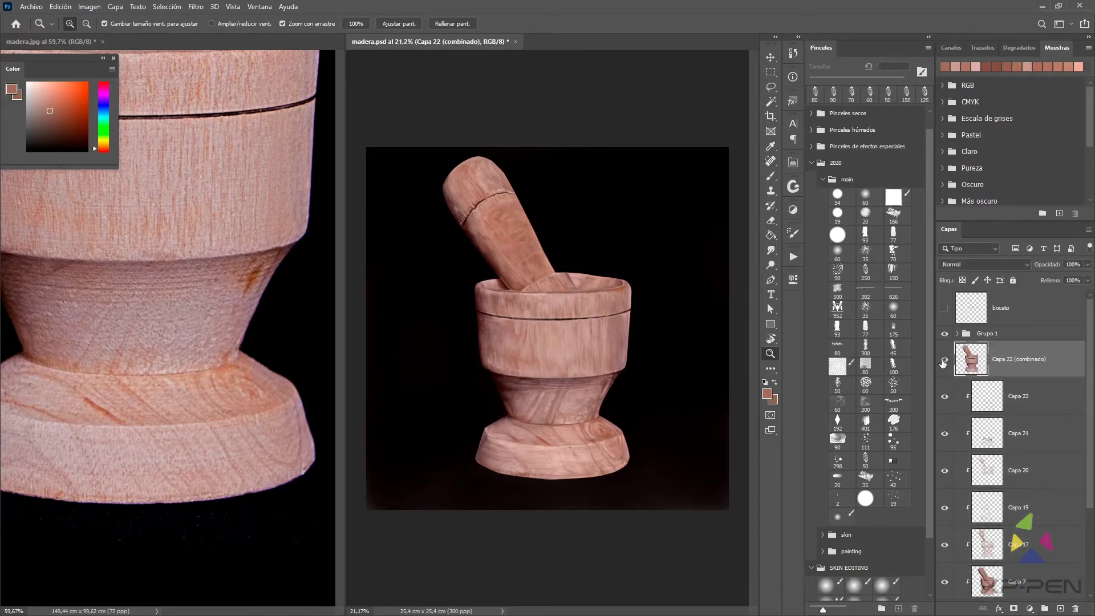
pyautogui.scroll(-1, 981, 399)
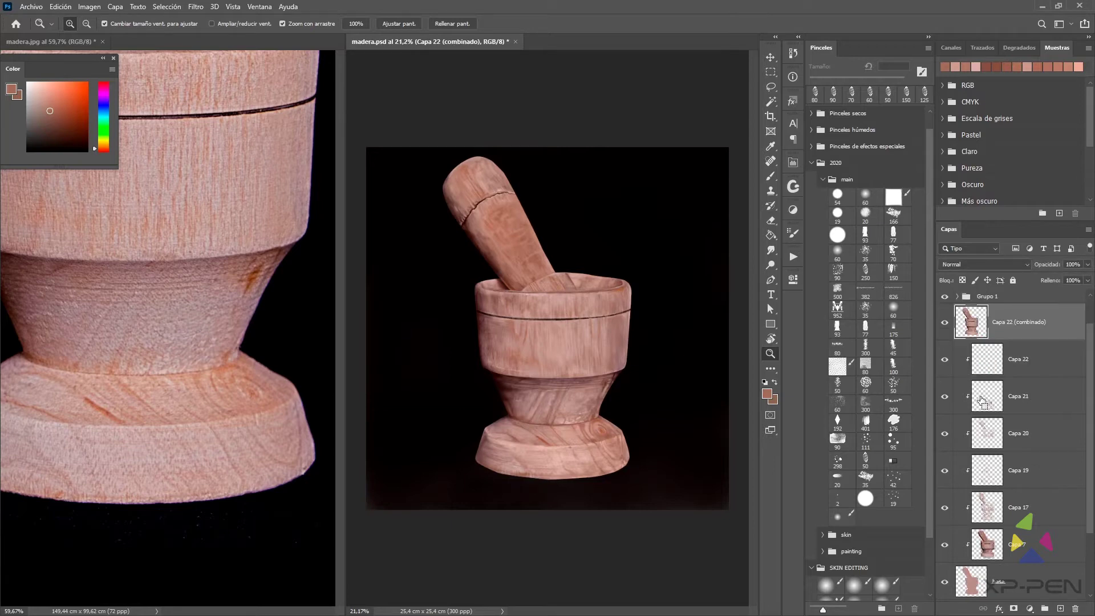
pyautogui.hotkey('ctrl', 's')
pyautogui.scroll(-1, 947, 359)
pyautogui.scroll(1, 947, 339)
pyautogui.scroll(1, 981, 439)
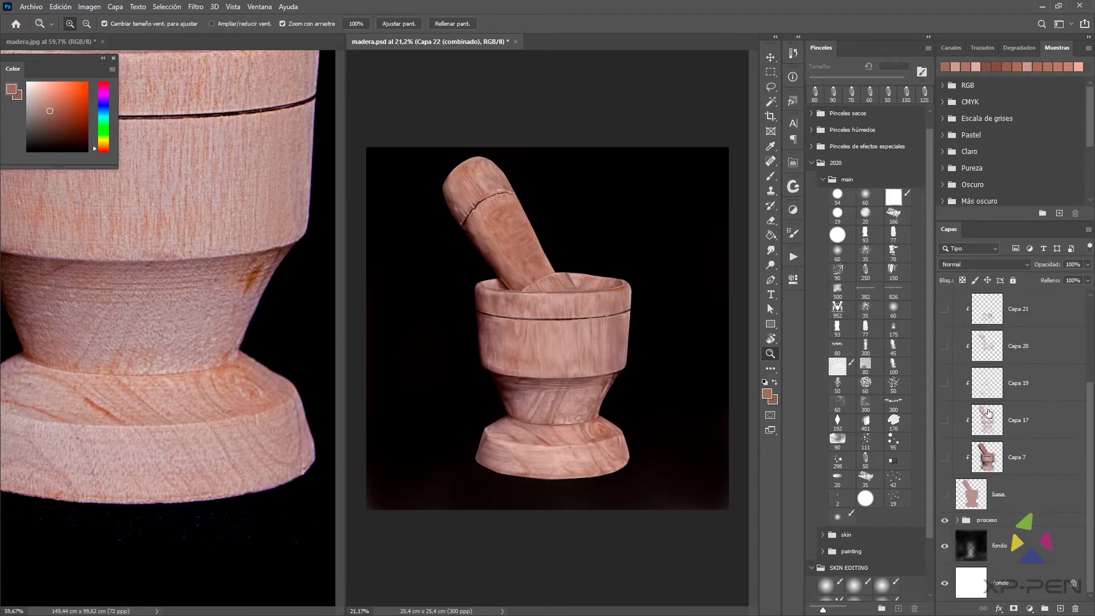
# Open the Liquify filter on the Capa 22 (combinado) layer and place its window beside the reference photo
pyautogui.click(1036, 414)
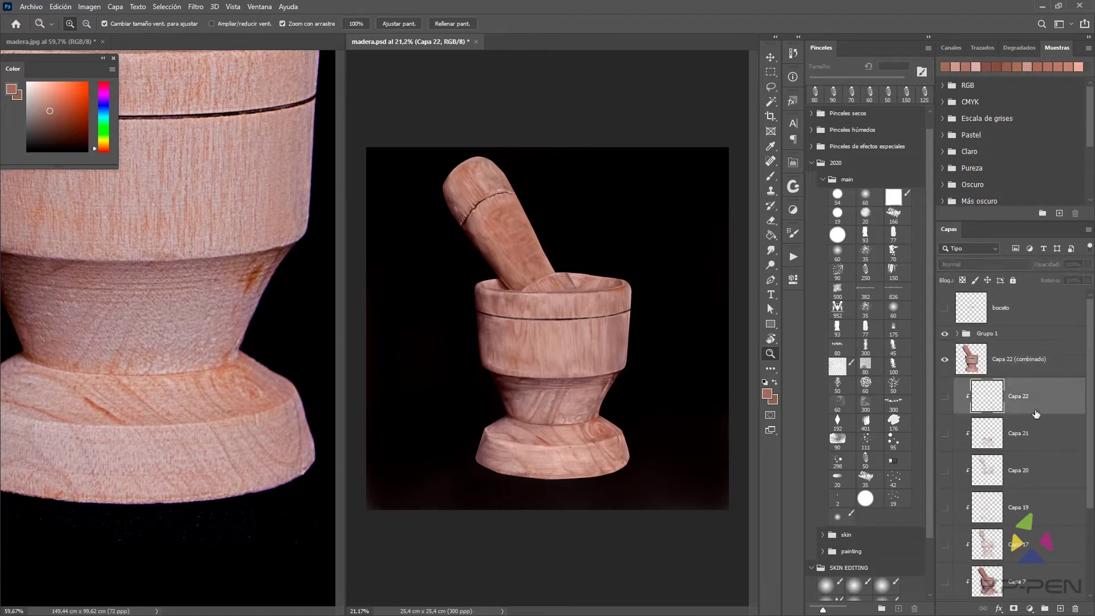
pyautogui.click(961, 365)
pyautogui.moveTo(668, 325)
pyautogui.mouseDown()
pyautogui.moveTo(639, 310)
pyautogui.moveTo(611, 318)
pyautogui.moveTo(668, 346)
pyautogui.mouseUp()
pyautogui.moveTo(247, 260); pyautogui.dragTo(192, 295)
pyautogui.click(681, 286)
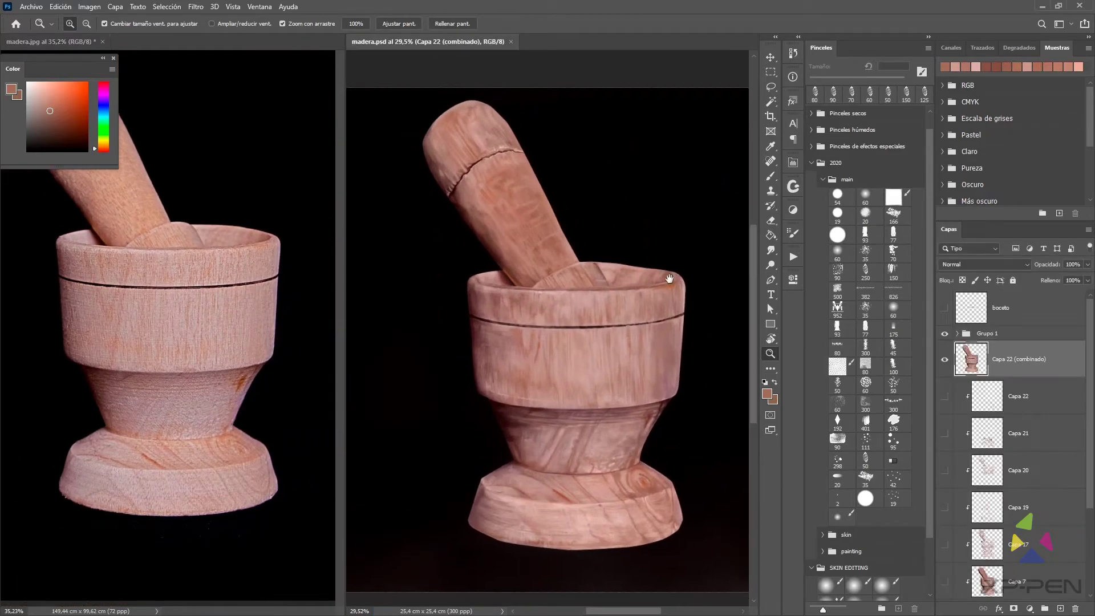
pyautogui.click(196, 7)
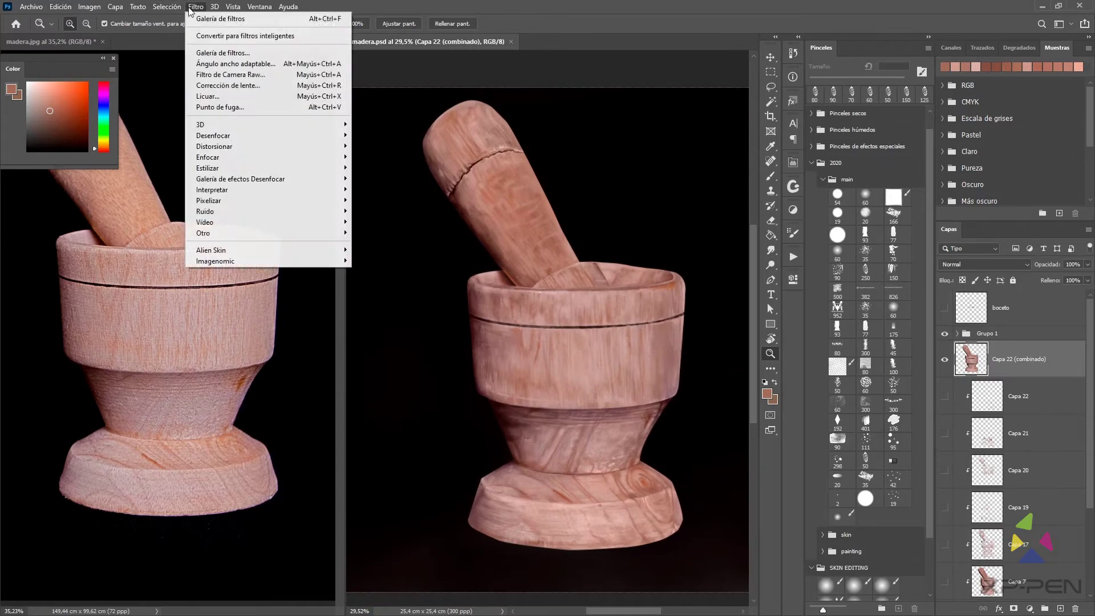
pyautogui.click(216, 102)
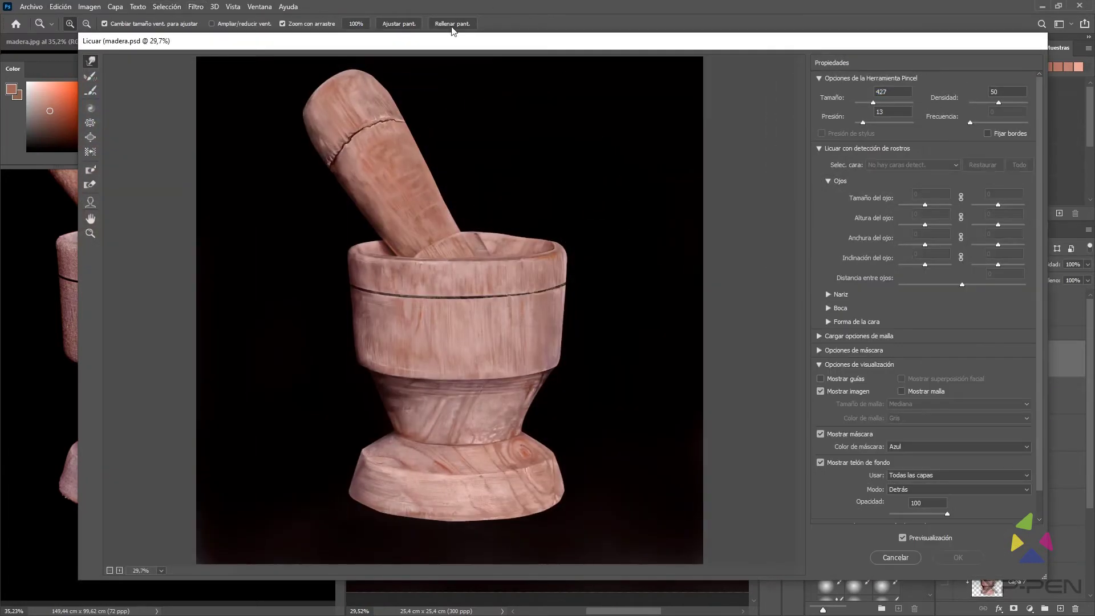
pyautogui.moveTo(438, 37); pyautogui.dragTo(498, 38)
pyautogui.moveTo(139, 100); pyautogui.dragTo(410, 102)
# Smooth the curve of the mortar's right back rim with the Forward Warp tool at size 215 and pressure 13
pyautogui.press('z')
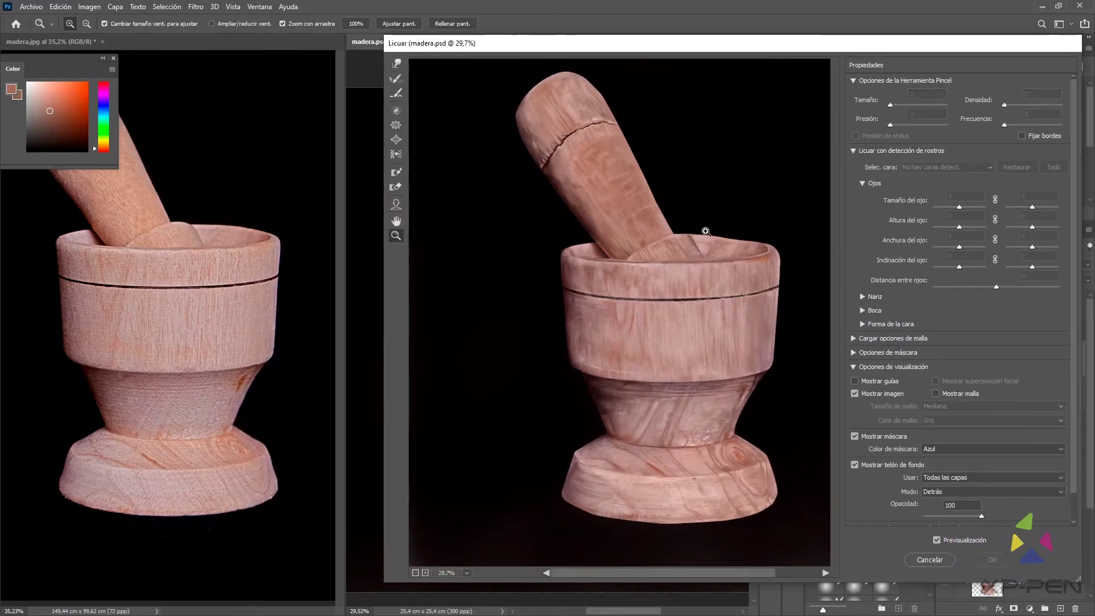
pyautogui.click(705, 233)
pyautogui.moveTo(615, 259); pyautogui.dragTo(701, 198)
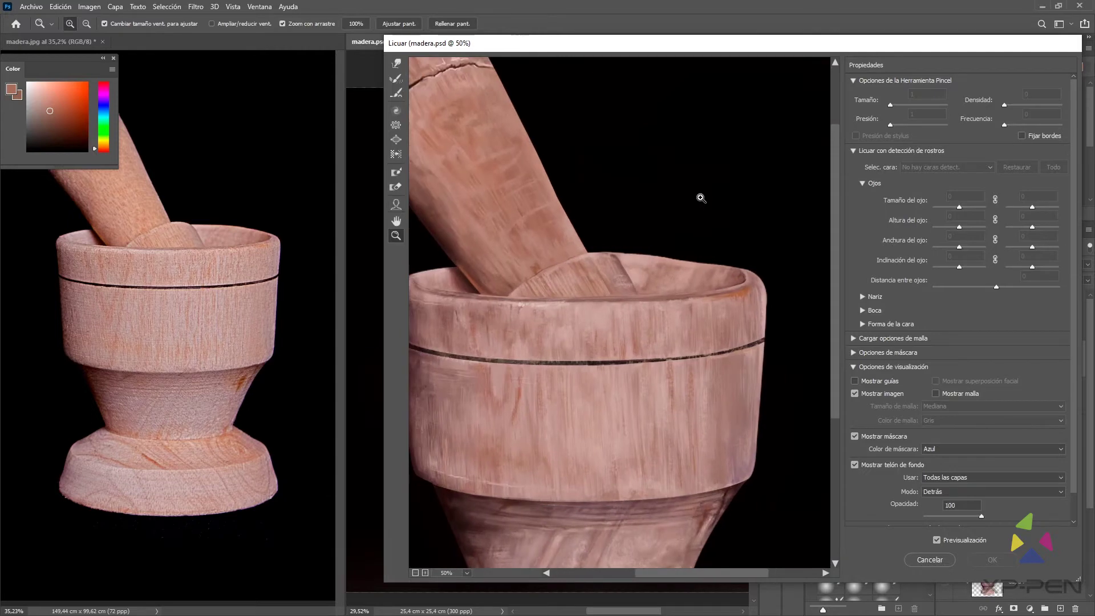
pyautogui.press('w')
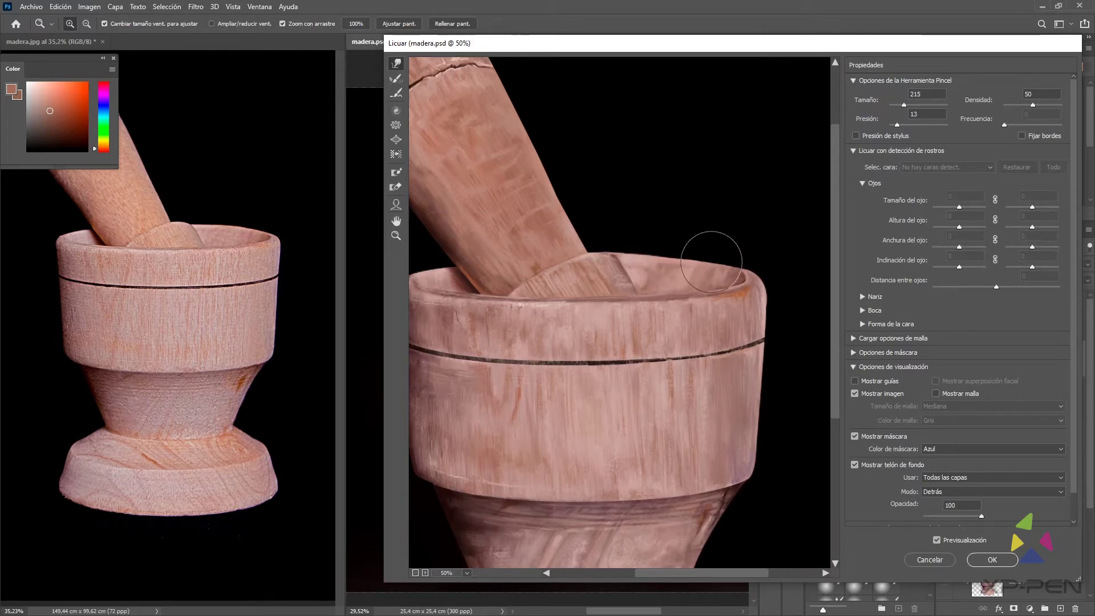
pyautogui.moveTo(716, 253); pyautogui.dragTo(716, 236)
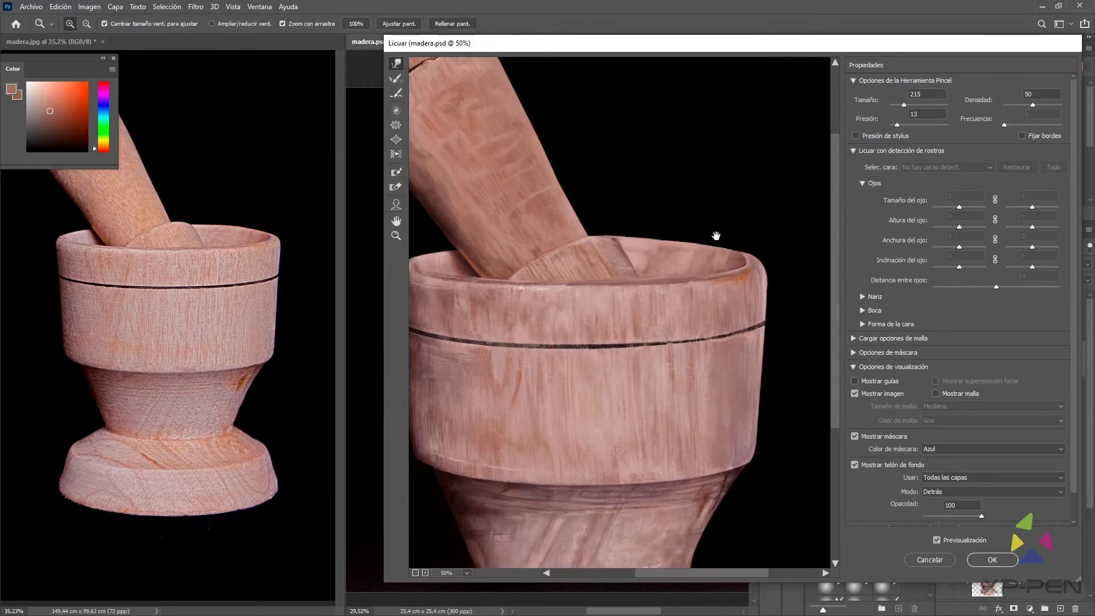
pyautogui.scroll(-1, 724, 226)
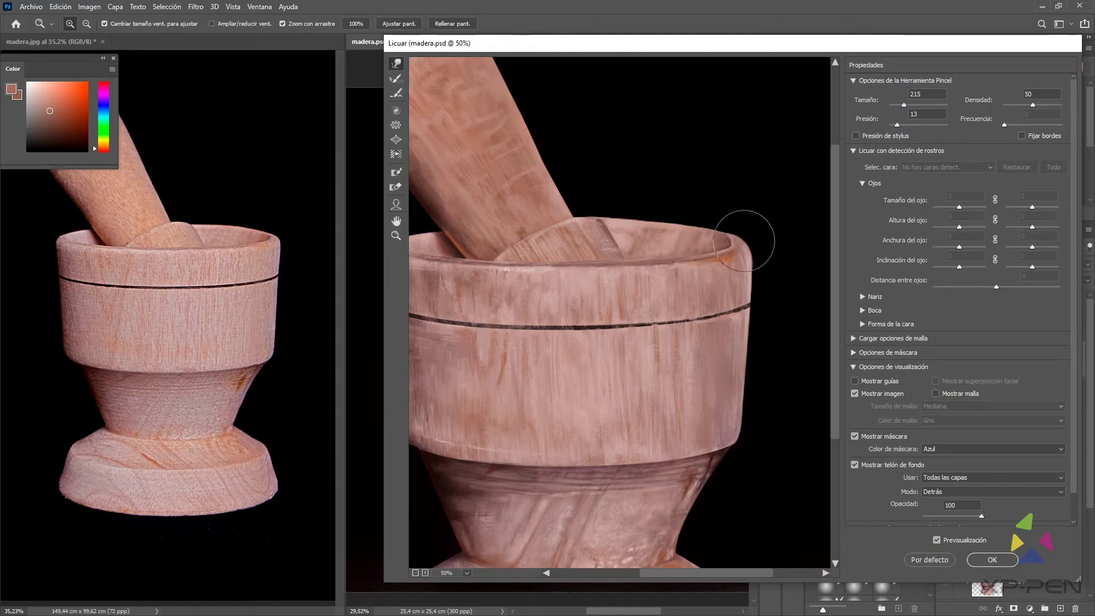
pyautogui.scroll(-1, 821, 211)
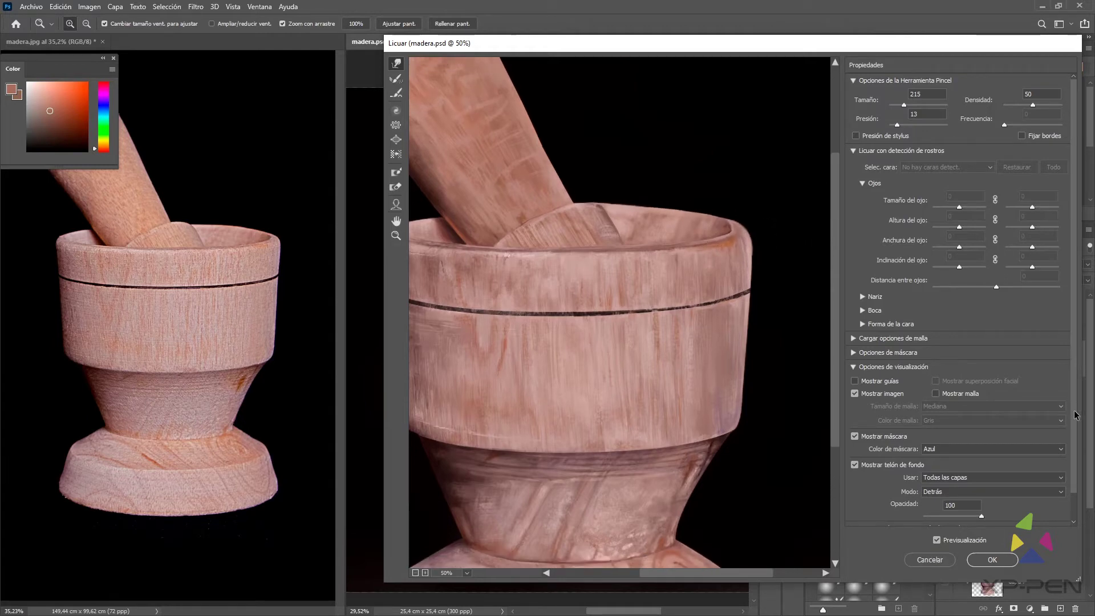
# Set the Liquify backdrop to use only the fondo layer
pyautogui.moveTo(1074, 381); pyautogui.dragTo(1077, 415)
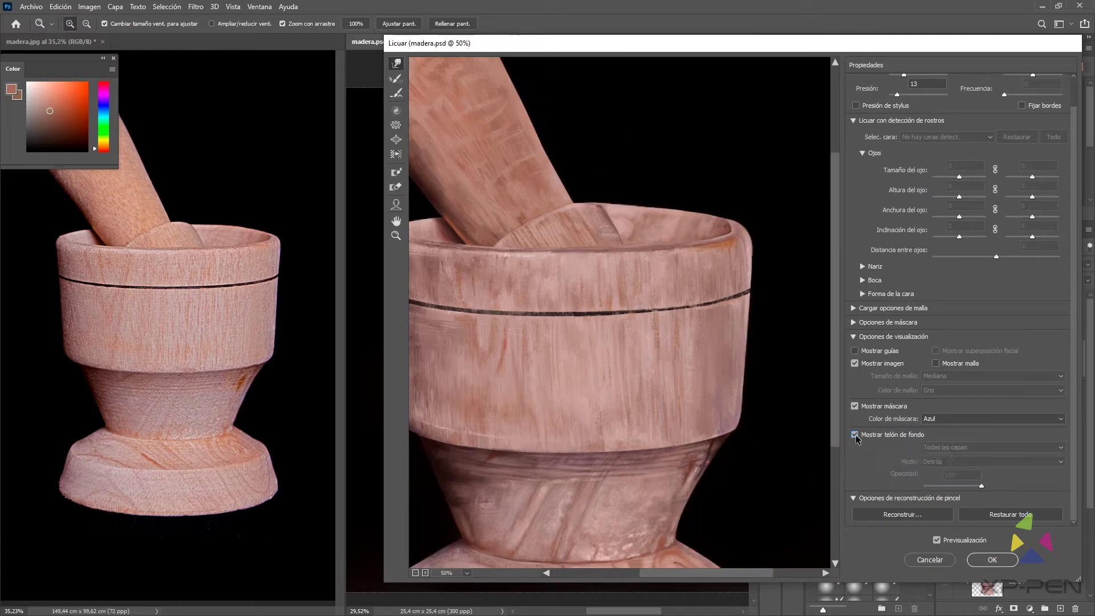
pyautogui.click(964, 448)
pyautogui.click(947, 275)
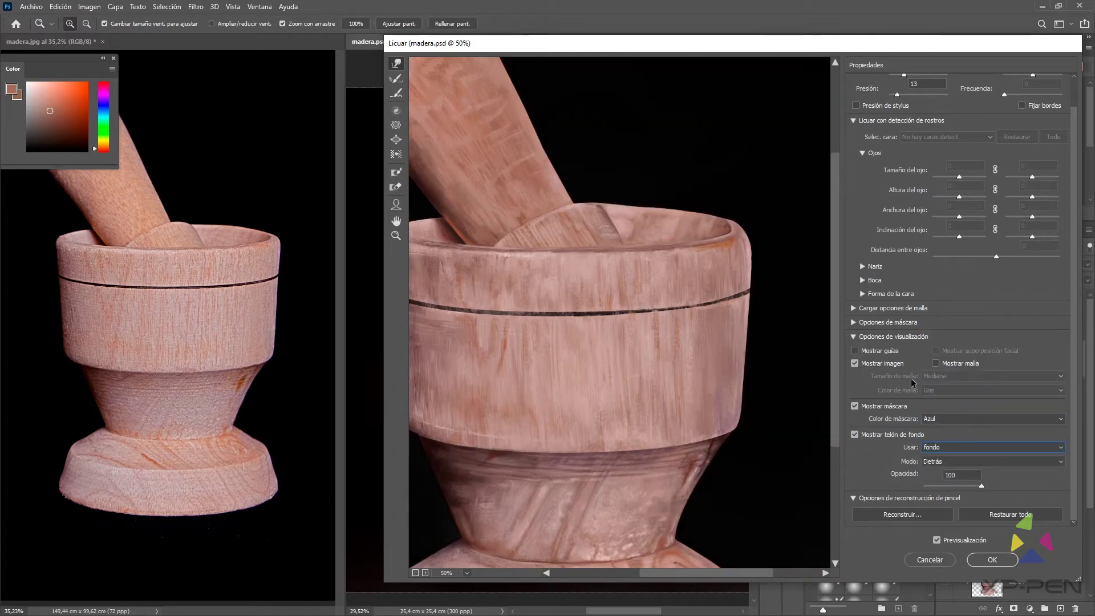
# Refine the rounded outline of the pestle's upper end with the Forward Warp tool at size 215
pyautogui.moveTo(732, 183)
pyautogui.mouseDown()
pyautogui.moveTo(758, 225)
pyautogui.moveTo(741, 262)
pyautogui.moveTo(752, 268)
pyautogui.mouseUp()
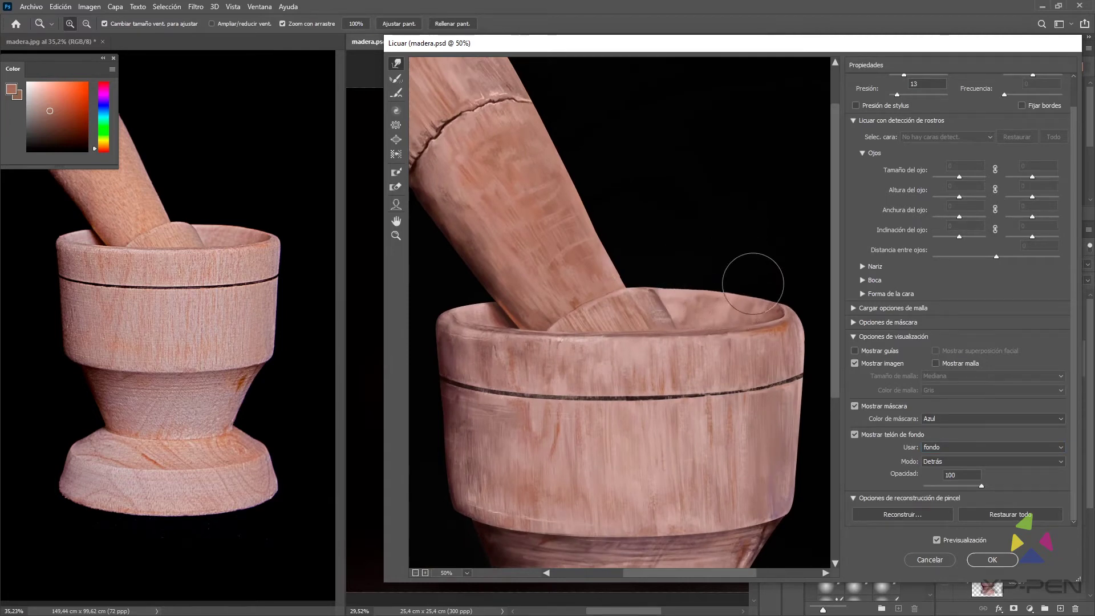
pyautogui.scroll(5, 747, 257)
pyautogui.hscroll(-6, 764, 255)
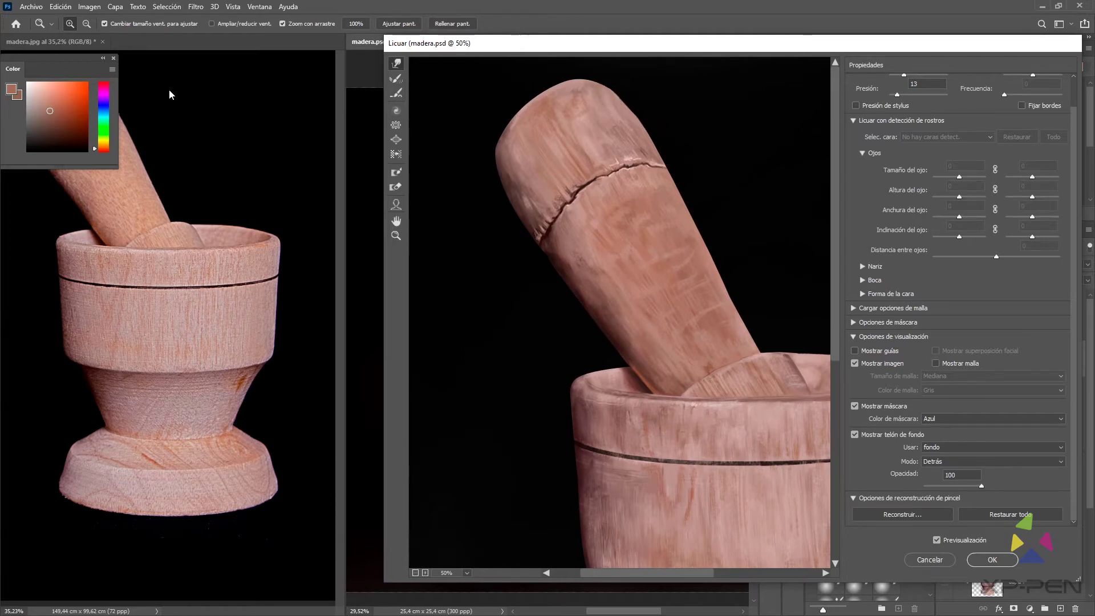
pyautogui.moveTo(654, 116); pyautogui.dragTo(665, 116)
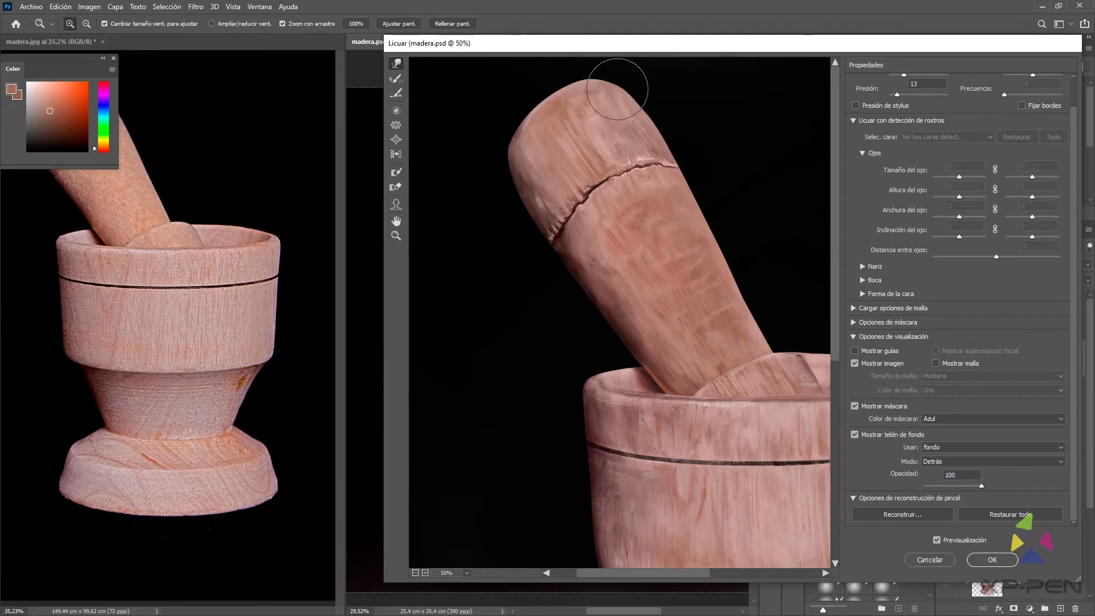
pyautogui.moveTo(591, 81); pyautogui.dragTo(631, 92)
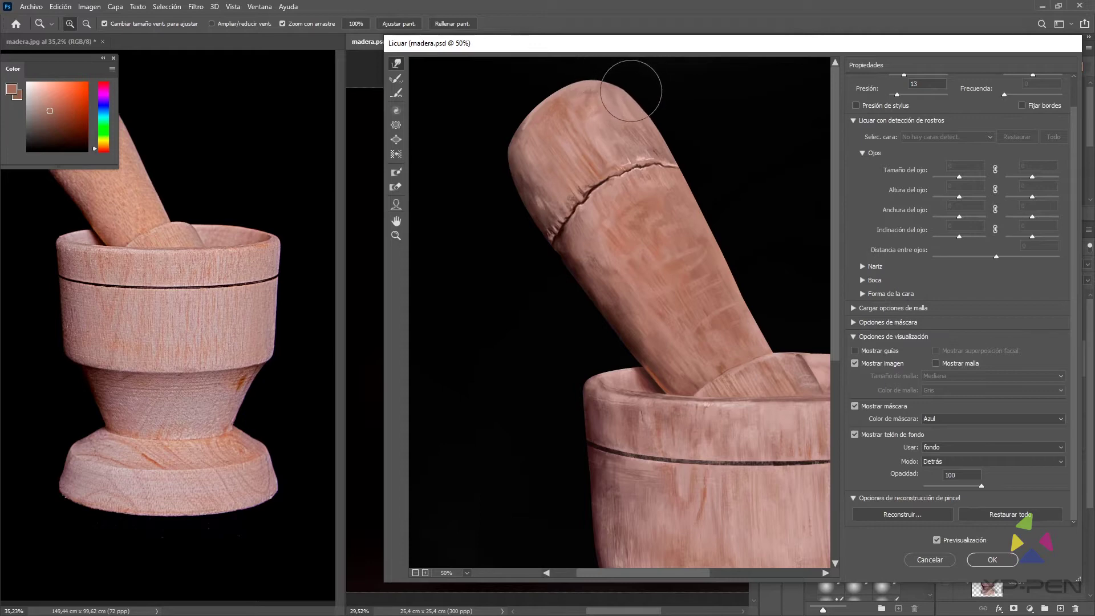
# Adjust the outline of the base's lower edge and right end with the Forward Warp tool at size 215
pyautogui.moveTo(742, 255); pyautogui.dragTo(709, 143)
pyautogui.moveTo(758, 297)
pyautogui.mouseDown()
pyautogui.moveTo(714, 161)
pyautogui.moveTo(716, 135)
pyautogui.moveTo(769, 134)
pyautogui.mouseUp()
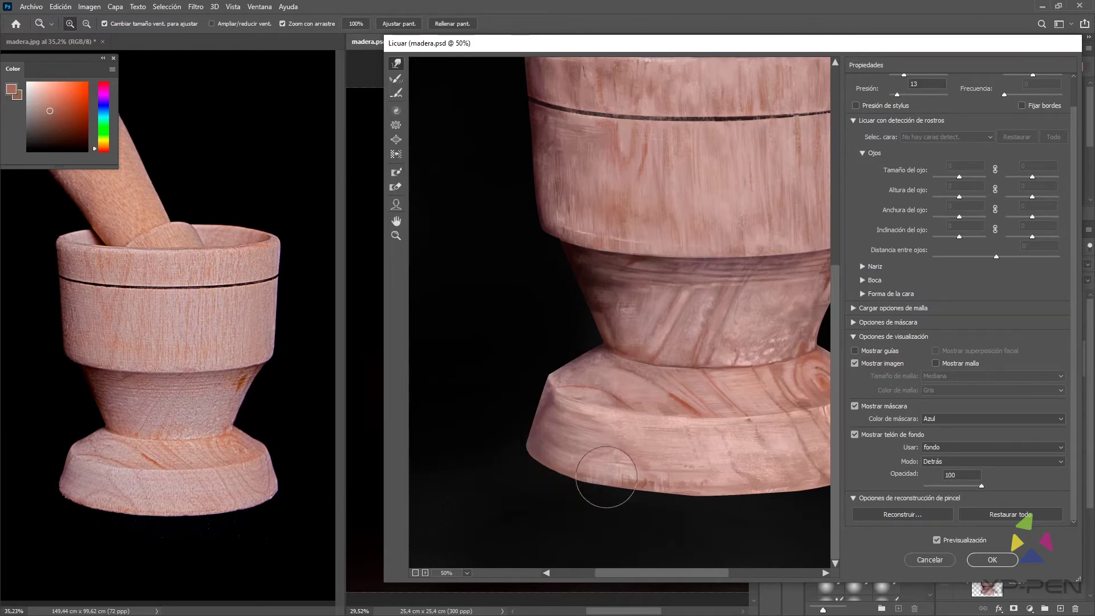
pyautogui.hscroll(5, 656, 462)
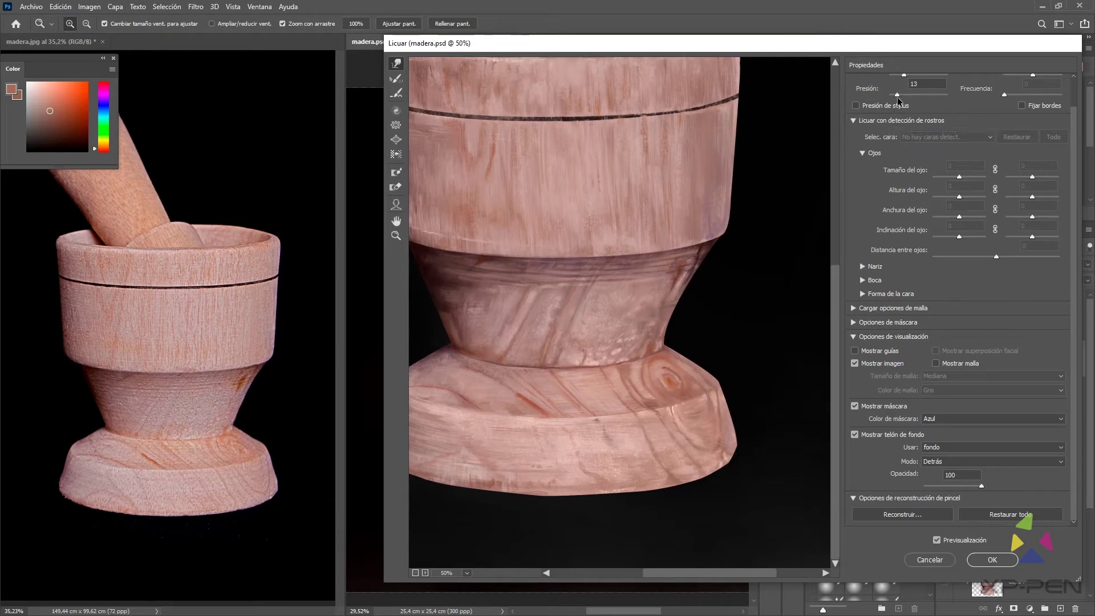
pyautogui.scroll(1, 1065, 138)
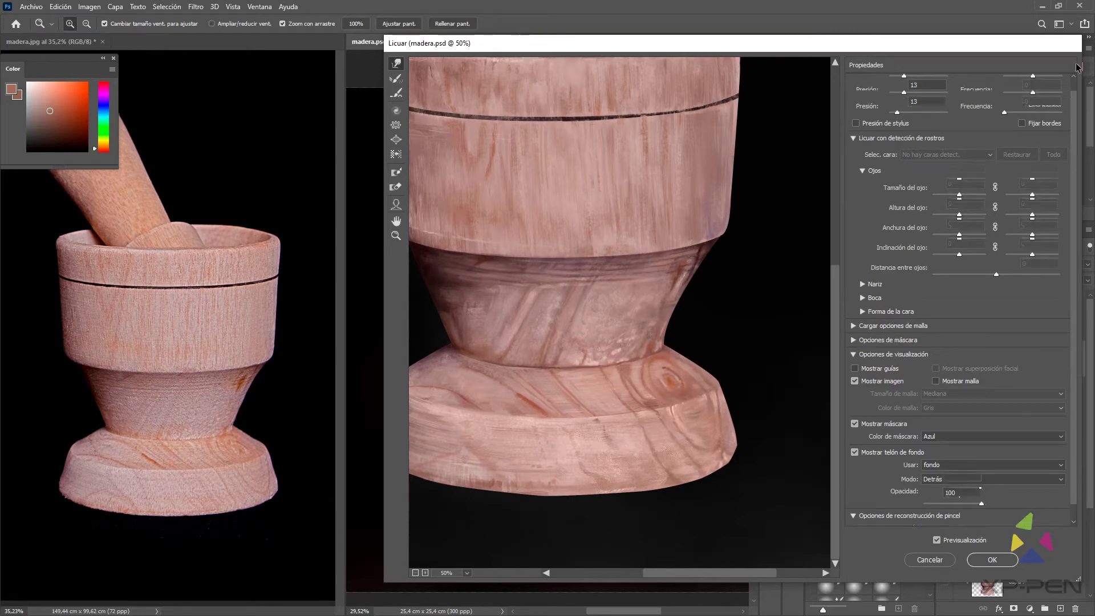
pyautogui.click(904, 93)
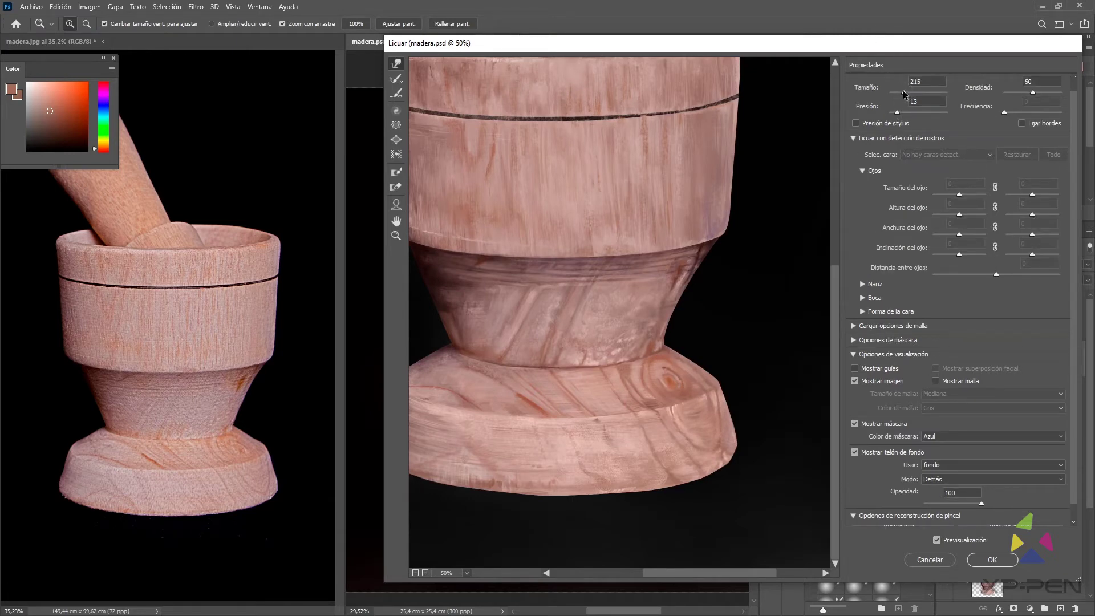
pyautogui.moveTo(900, 94); pyautogui.dragTo(902, 93)
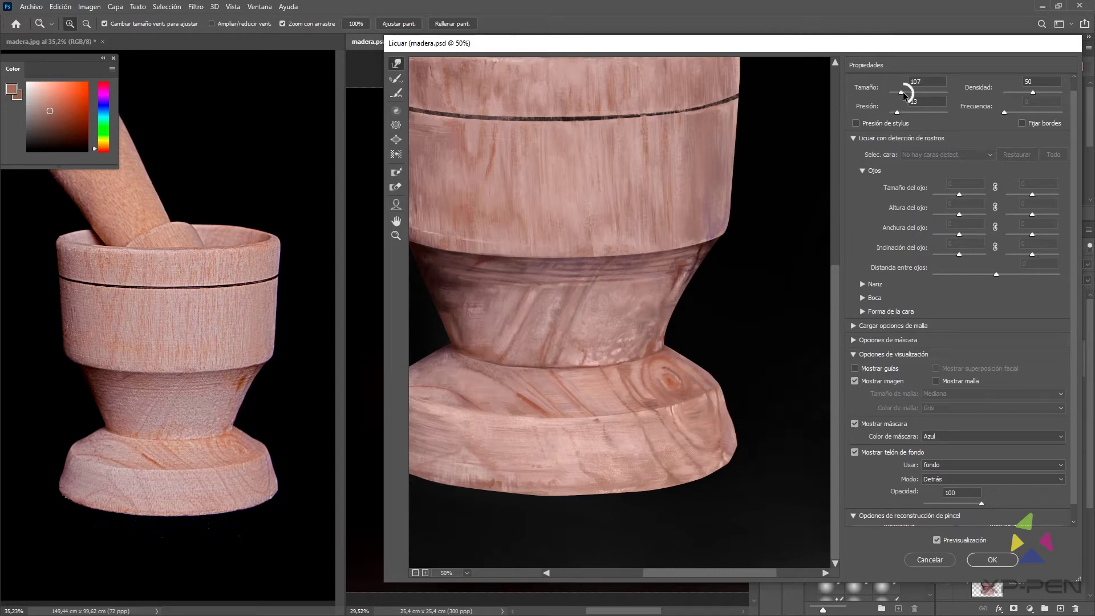
pyautogui.moveTo(907, 95); pyautogui.dragTo(904, 93)
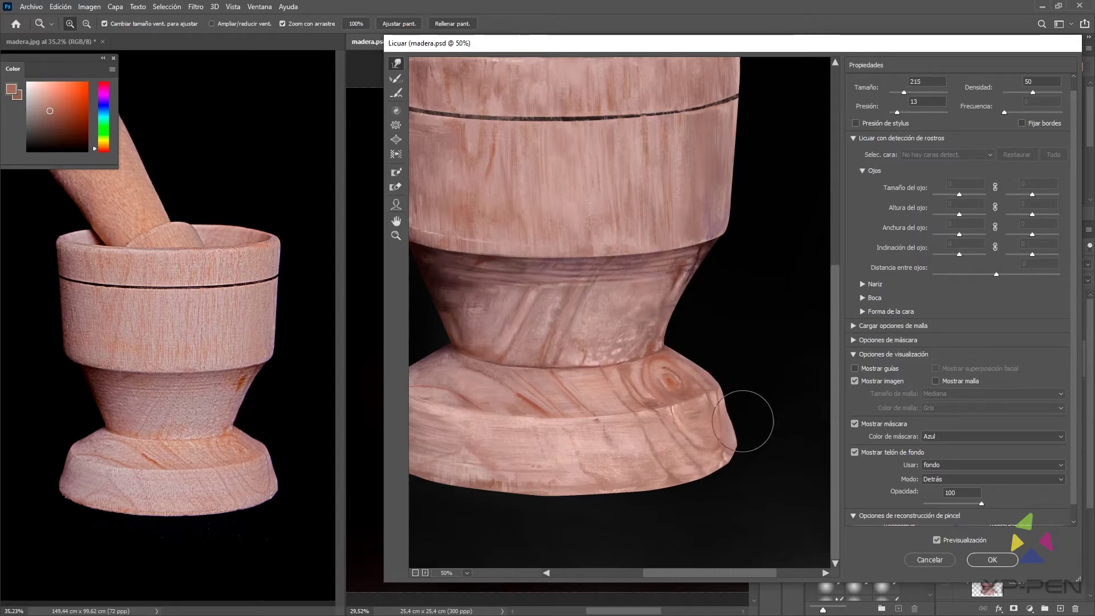
pyautogui.moveTo(729, 435); pyautogui.dragTo(735, 440)
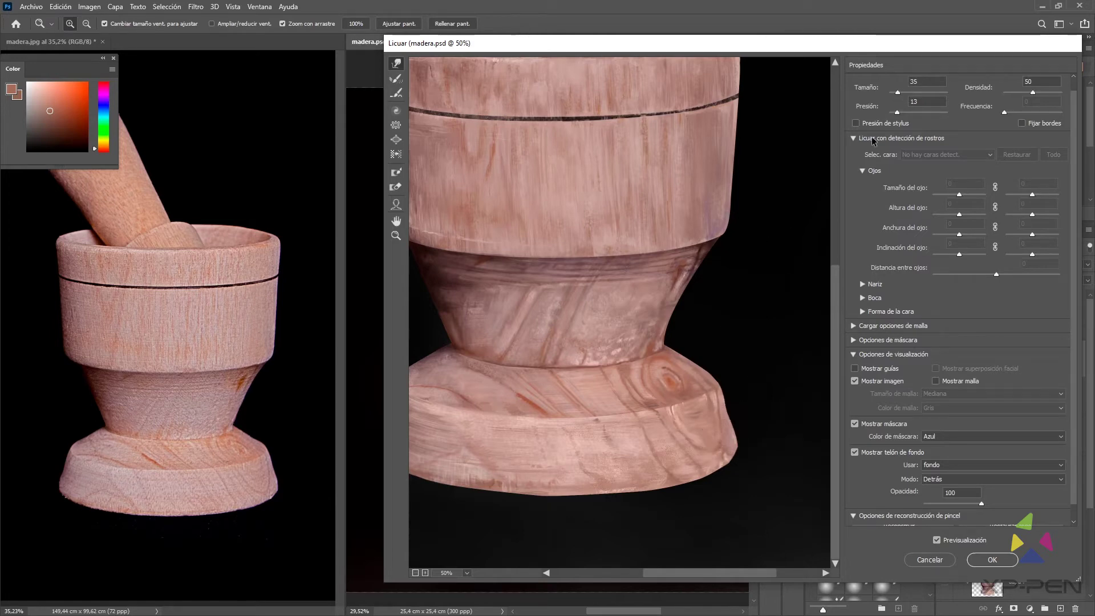
# Refine the outline of the base's left shoulder and the neck beside it with the Forward Warp tool at size 91
pyautogui.moveTo(687, 320); pyautogui.dragTo(685, 320)
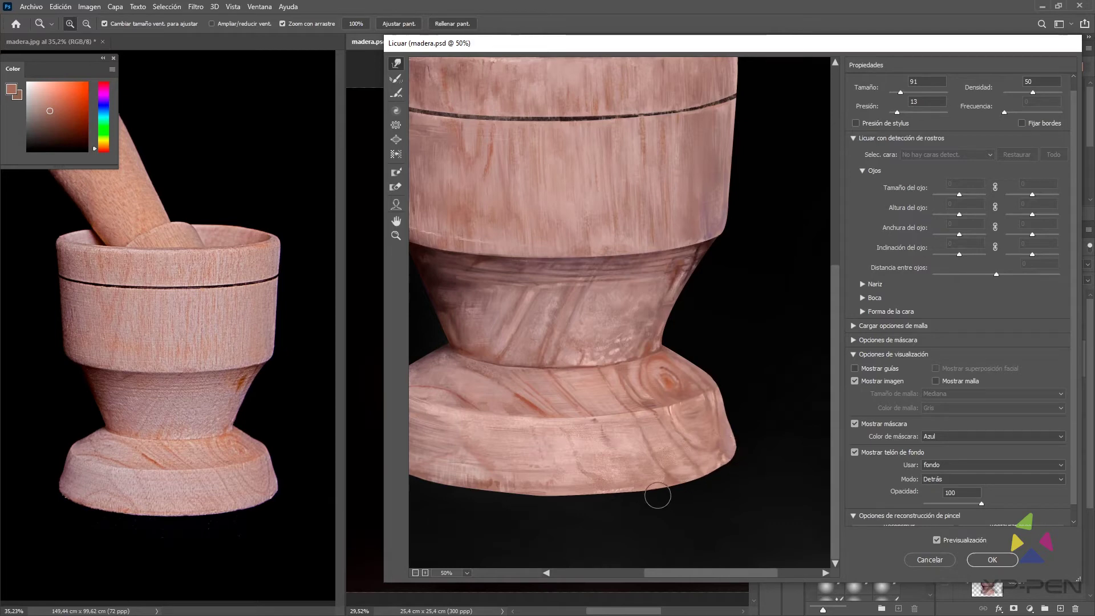
pyautogui.moveTo(502, 420); pyautogui.dragTo(672, 368)
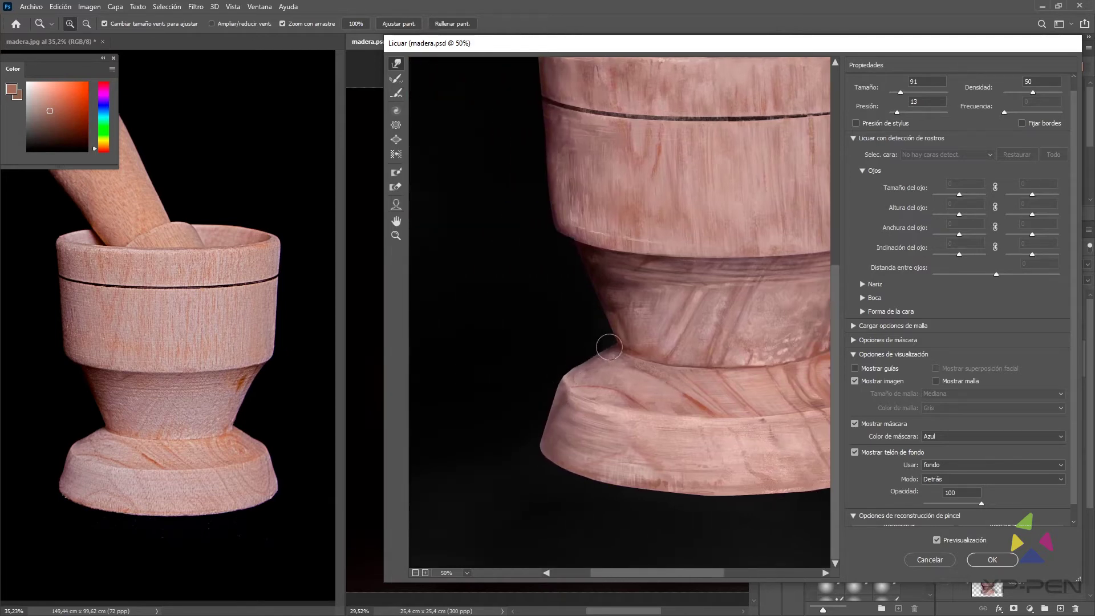
pyautogui.hscroll(-1, 581, 353)
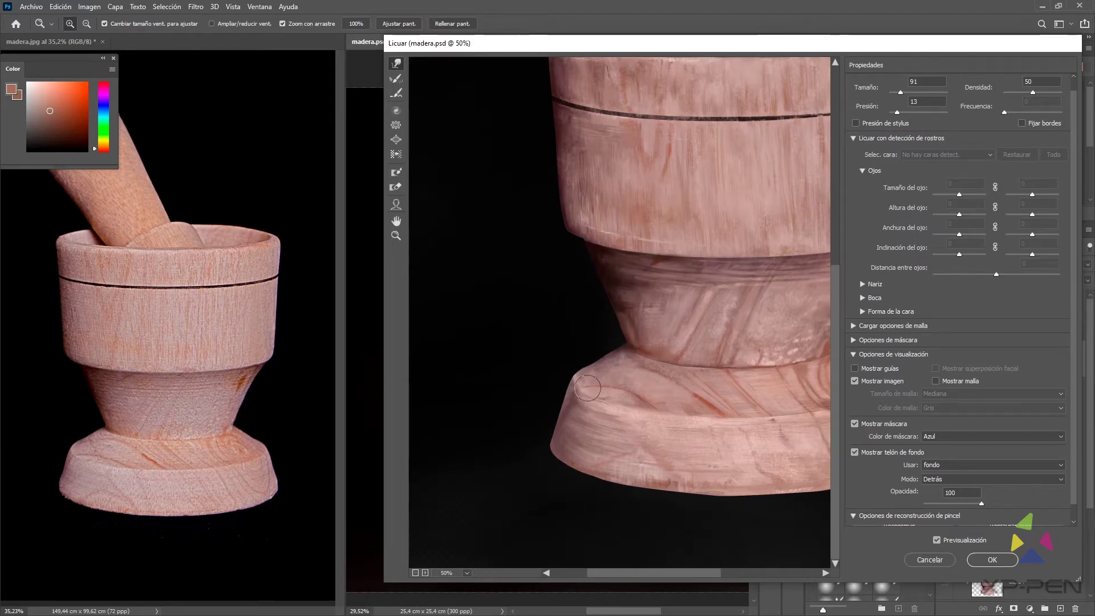
pyautogui.moveTo(599, 391); pyautogui.dragTo(580, 391)
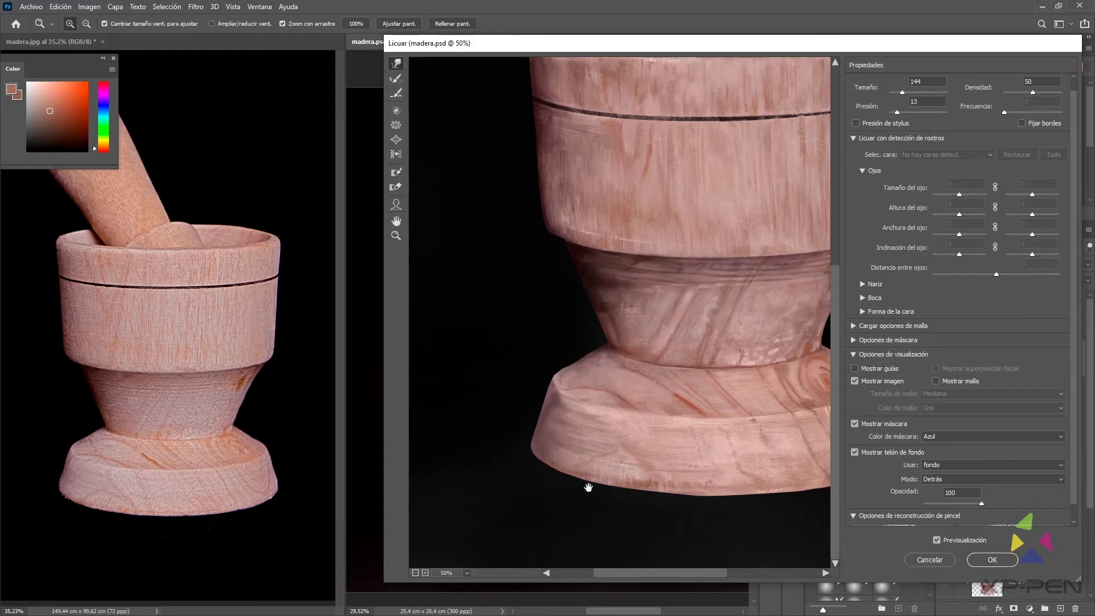
# Even out the curve of the base's lower edge from end to end with the Forward Warp tool at size 144
pyautogui.moveTo(588, 487); pyautogui.dragTo(585, 487)
pyautogui.moveTo(614, 392); pyautogui.dragTo(577, 392)
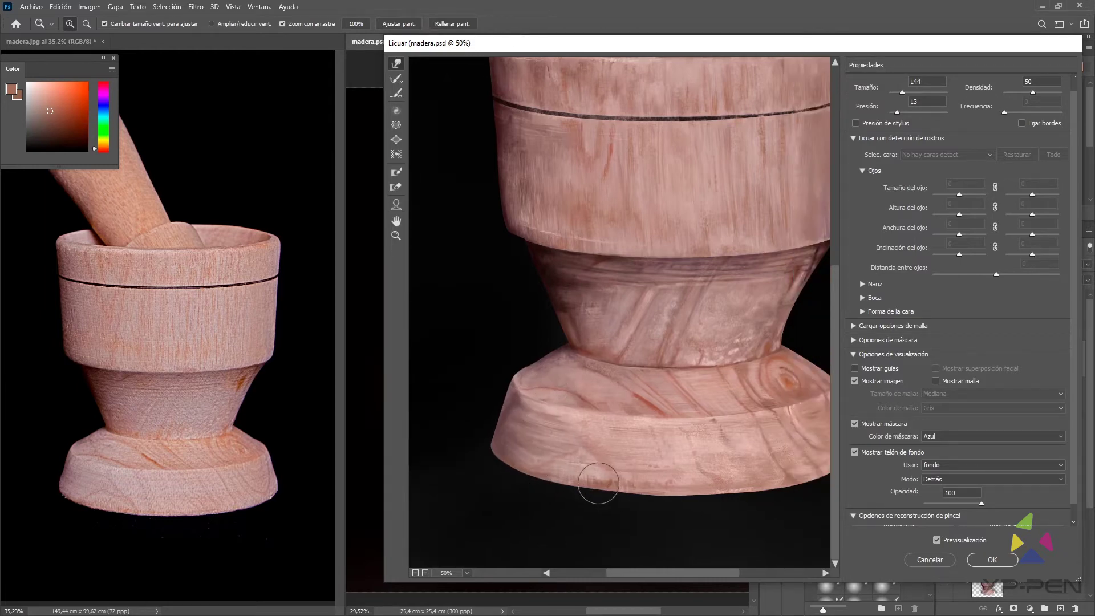
pyautogui.moveTo(697, 506); pyautogui.dragTo(648, 506)
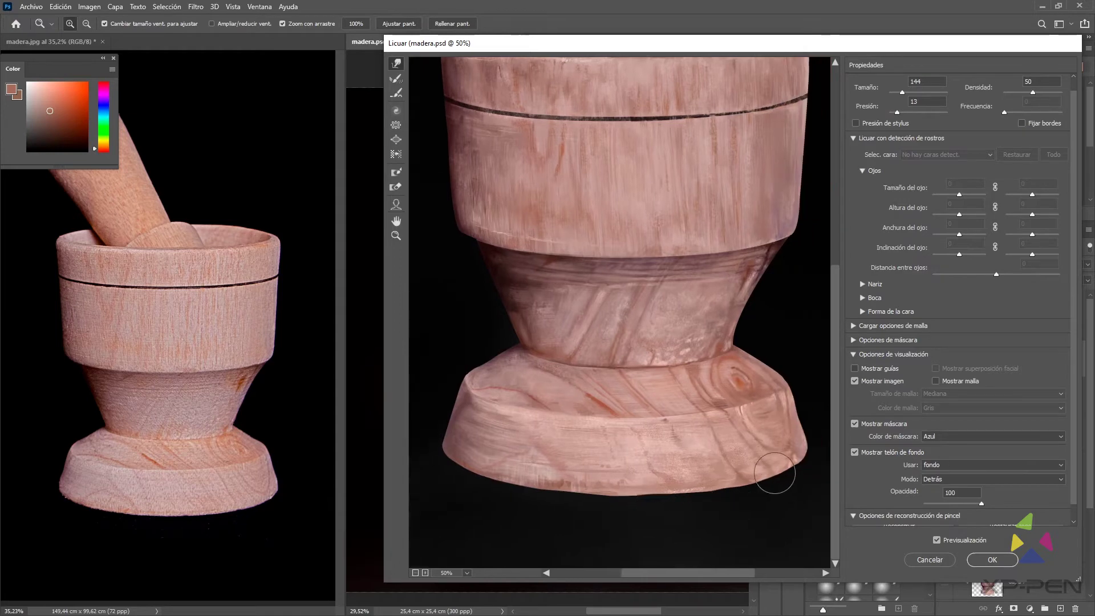
pyautogui.moveTo(628, 438); pyautogui.dragTo(643, 467)
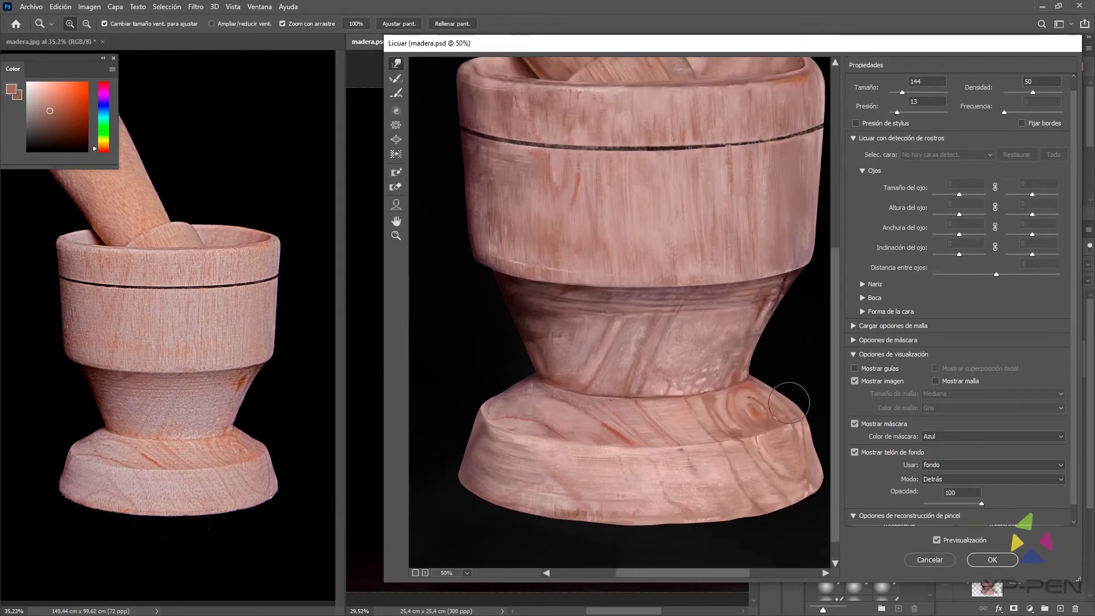
# Refine the mortar's side outlines from the rim down to the neck with the Forward Warp tool at size 144
pyautogui.moveTo(789, 402); pyautogui.dragTo(754, 376)
pyautogui.moveTo(743, 323); pyautogui.dragTo(760, 433)
pyautogui.moveTo(780, 165)
pyautogui.mouseDown()
pyautogui.moveTo(782, 200)
pyautogui.moveTo(764, 212)
pyautogui.mouseUp()
pyautogui.moveTo(688, 186); pyautogui.dragTo(782, 178)
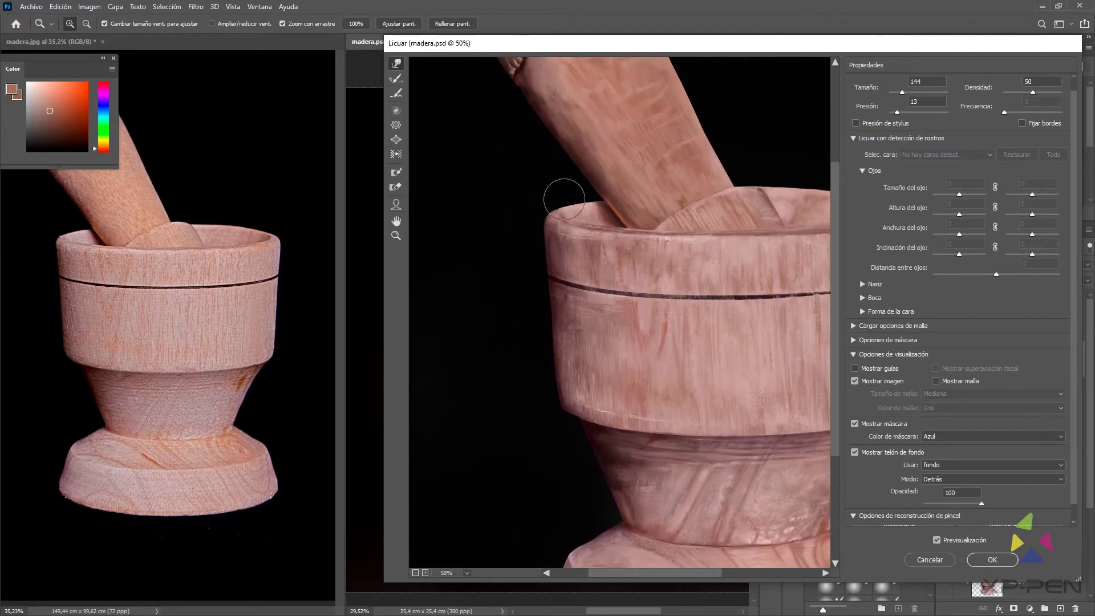
pyautogui.scroll(3, 549, 217)
pyautogui.hscroll(-1, 549, 217)
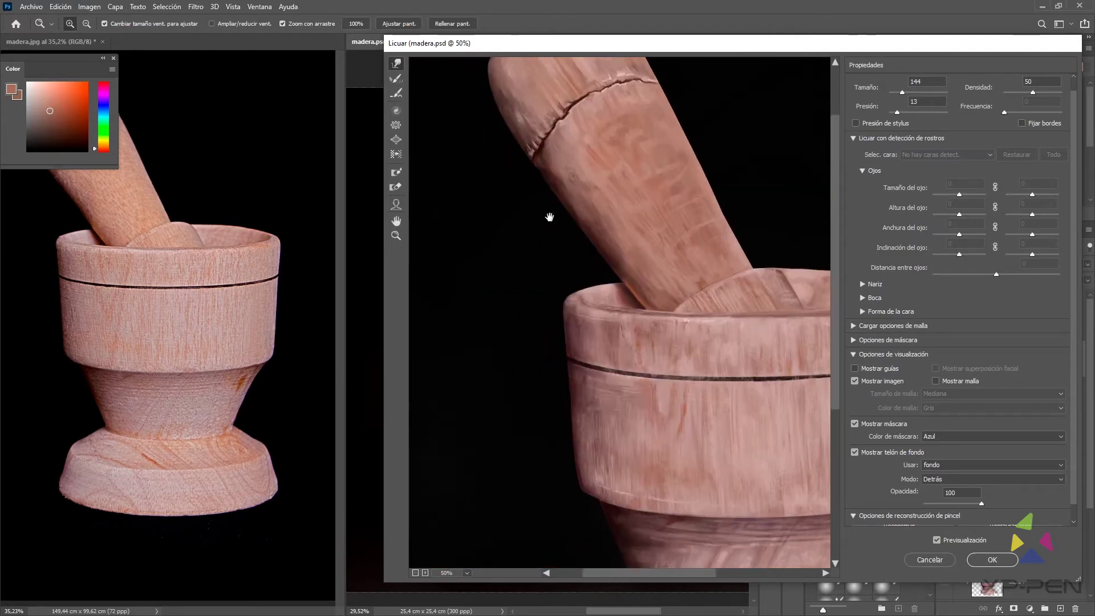
pyautogui.scroll(-5, 557, 220)
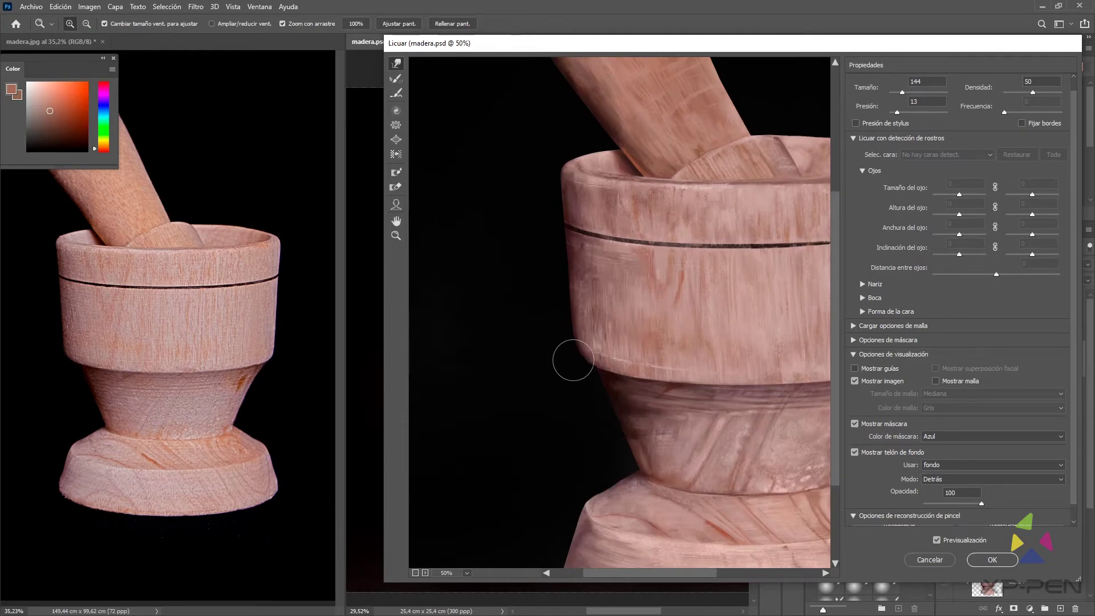
pyautogui.scroll(-3, 570, 362)
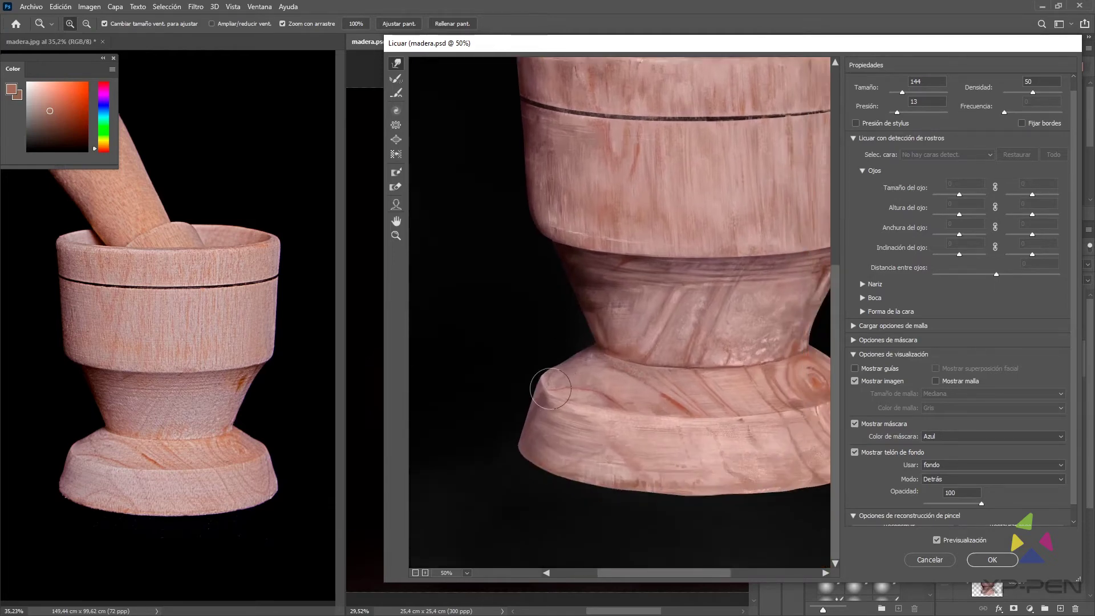
# Touch up the base's right shoulder with the Forward Warp tool, starting at size 77, and apply the Liquify changes
pyautogui.moveTo(902, 93); pyautogui.dragTo(900, 93)
pyautogui.moveTo(796, 274); pyautogui.dragTo(717, 280)
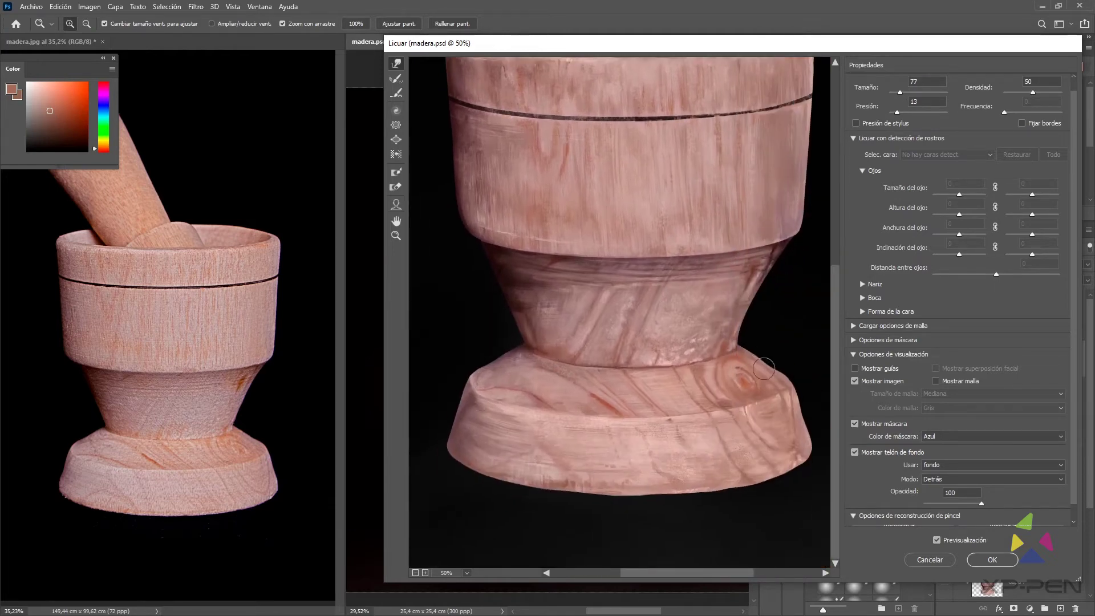
pyautogui.press(']')
pyautogui.press(']')
pyautogui.press(']')
pyautogui.press(']')
pyautogui.press(']')
pyautogui.click(995, 561)
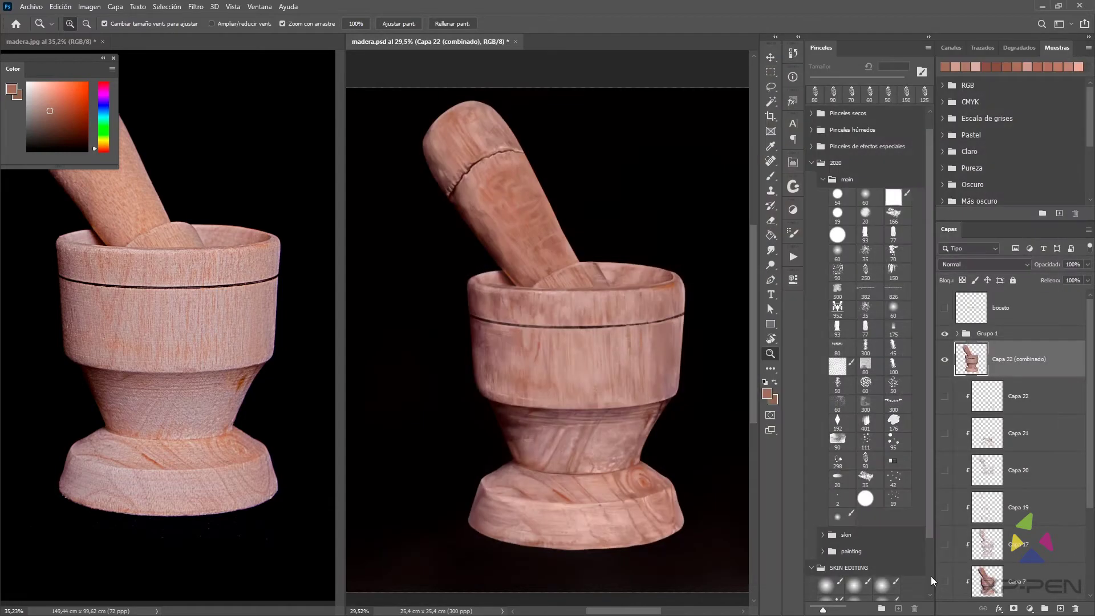
# Hide the Grupo 1 group and save madera.psd
pyautogui.moveTo(643, 430)
pyautogui.mouseDown()
pyautogui.moveTo(671, 397)
pyautogui.moveTo(663, 364)
pyautogui.moveTo(618, 379)
pyautogui.mouseUp()
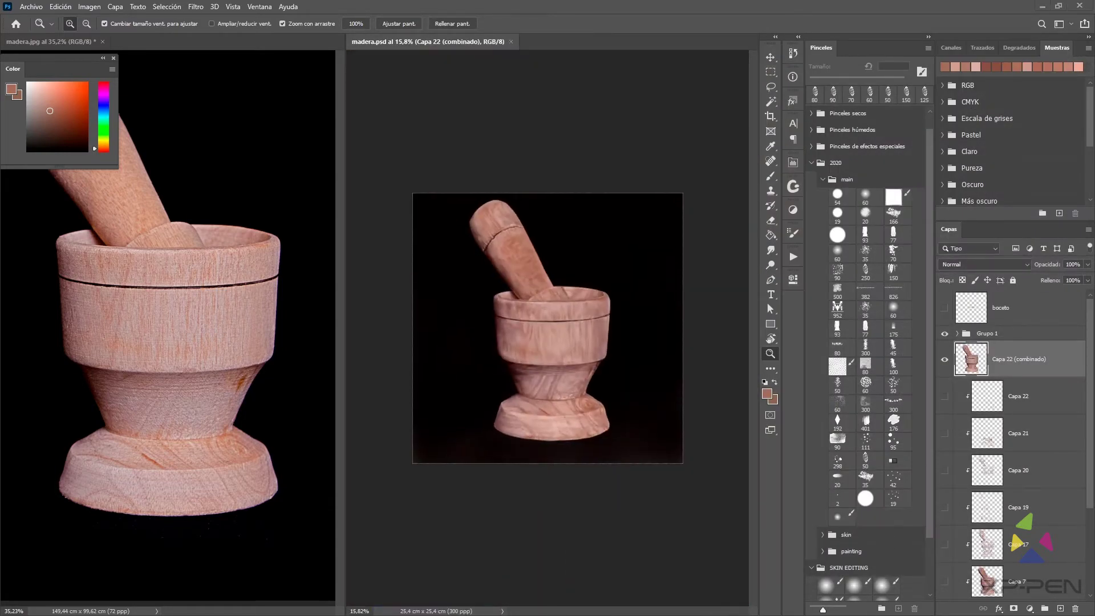
pyautogui.moveTo(591, 363); pyautogui.dragTo(648, 374)
pyautogui.click(945, 334)
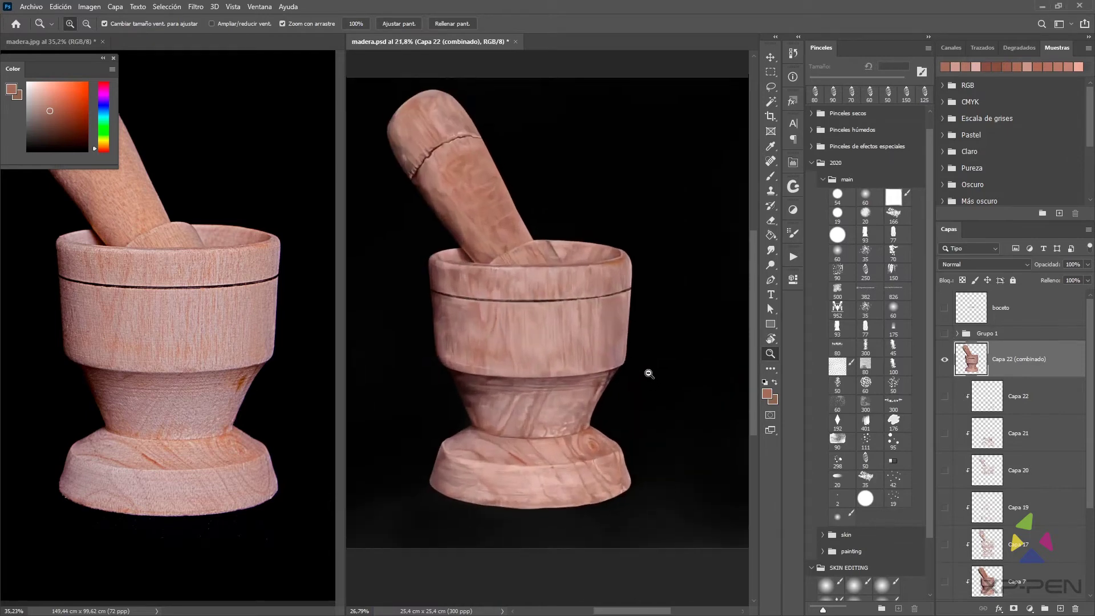
pyautogui.moveTo(575, 323); pyautogui.dragTo(510, 311)
pyautogui.moveTo(596, 302); pyautogui.dragTo(600, 377)
pyautogui.hotkey('ctrl', 's')
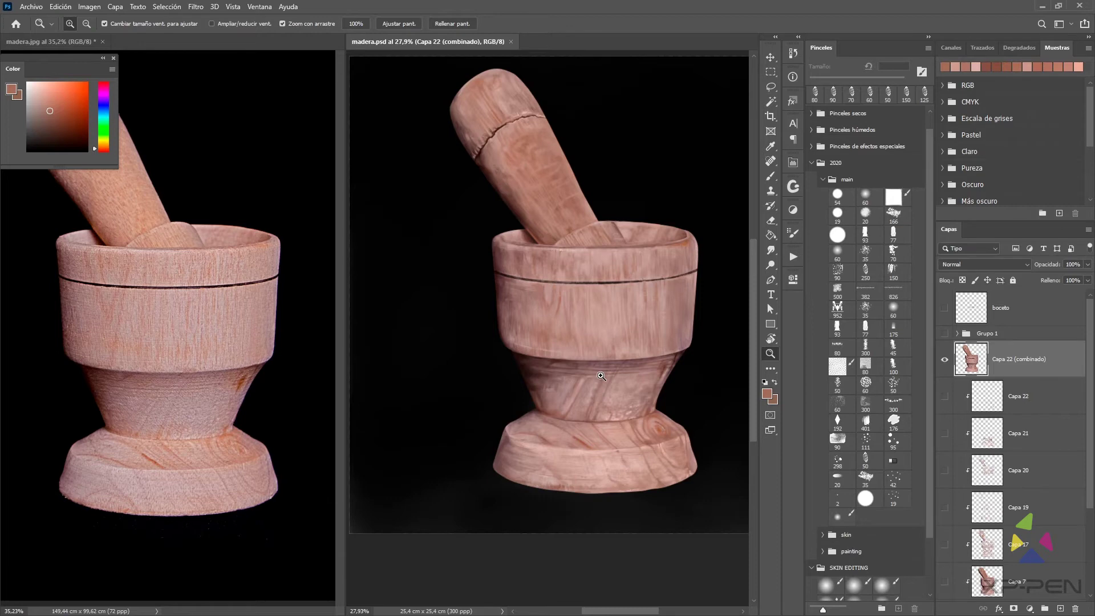
# Add a layer clipped to Capa 22 (combinado) and paint muted purple along the base's lower right edge with the soft brush at 7 px
pyautogui.moveTo(673, 314); pyautogui.dragTo(682, 335)
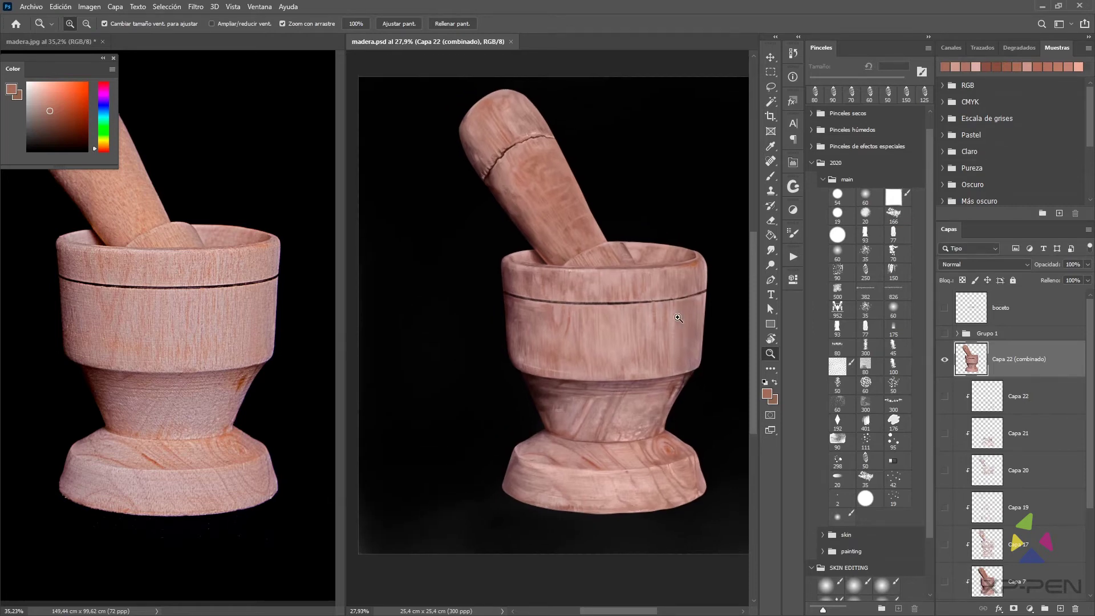
pyautogui.moveTo(649, 461); pyautogui.dragTo(663, 393)
pyautogui.moveTo(663, 392)
pyautogui.mouseDown()
pyautogui.moveTo(676, 392)
pyautogui.moveTo(676, 371)
pyautogui.mouseUp()
pyautogui.click(1061, 609)
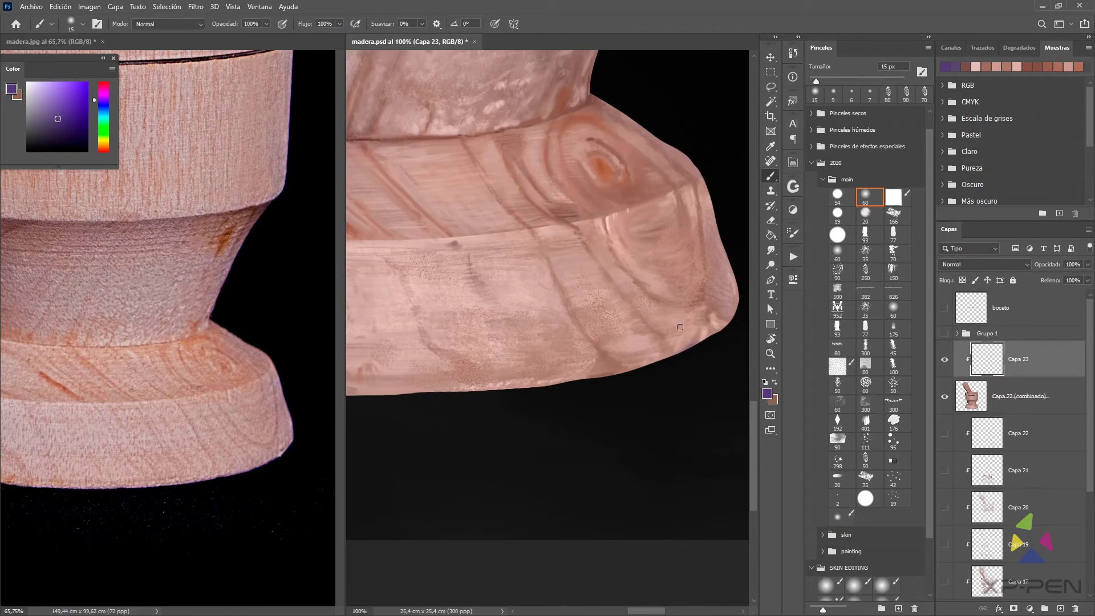
pyautogui.click(67, 134)
pyautogui.click(54, 118)
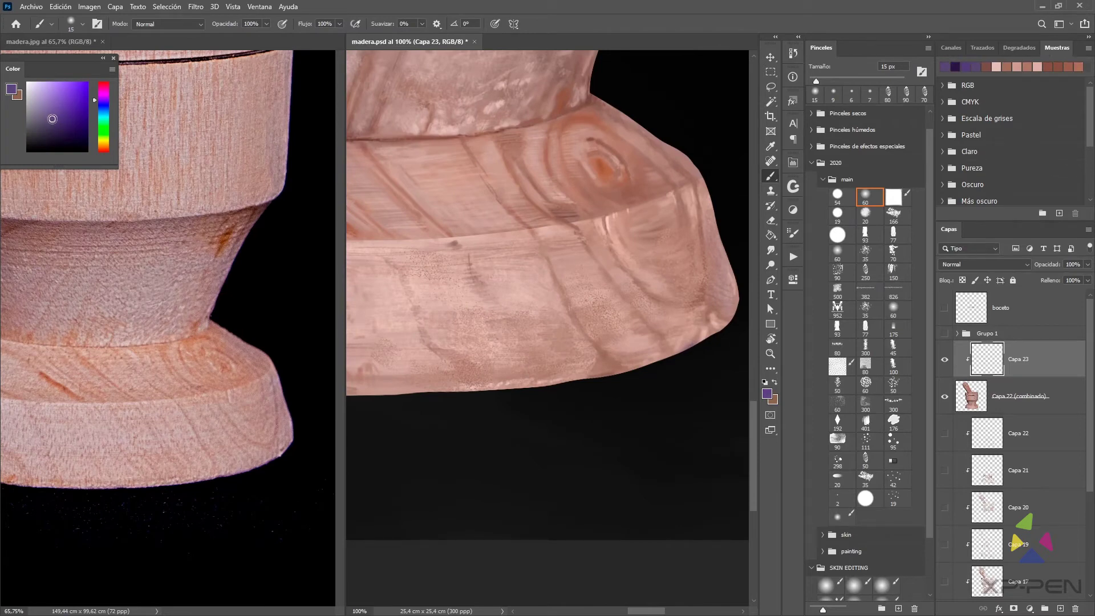
pyautogui.press('[')
pyautogui.press('[')
pyautogui.press('[')
pyautogui.press('[')
pyautogui.moveTo(714, 336); pyautogui.dragTo(708, 336)
# Darken the right part of the base's lower edge with thin dark magenta strokes, using the soft brush at 7 px
pyautogui.click(104, 85)
pyautogui.click(56, 123)
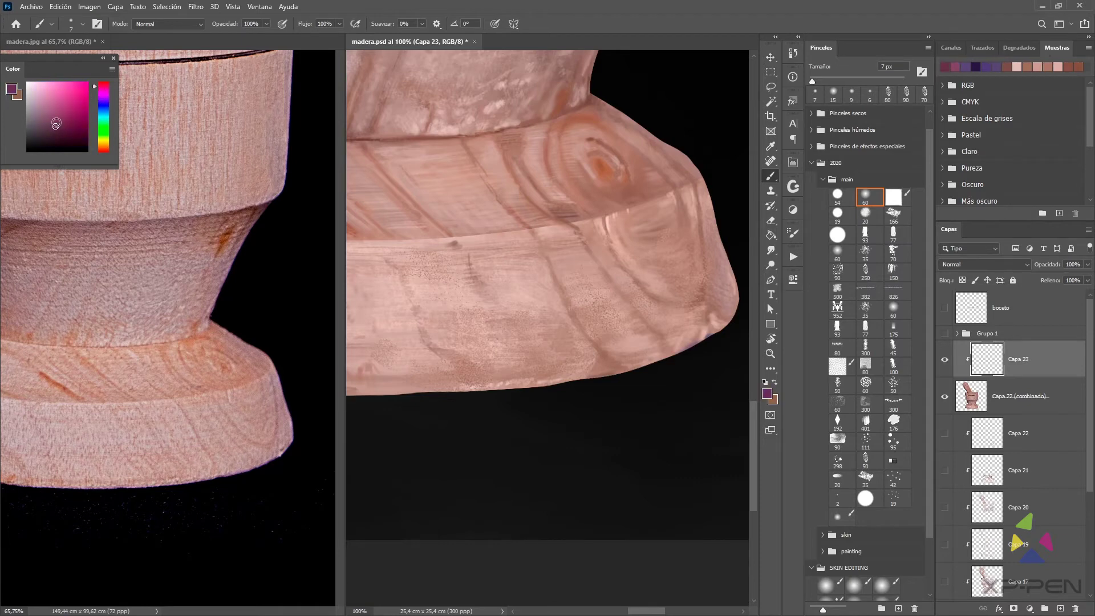
pyautogui.press(']')
pyautogui.press(']')
pyautogui.click(57, 138)
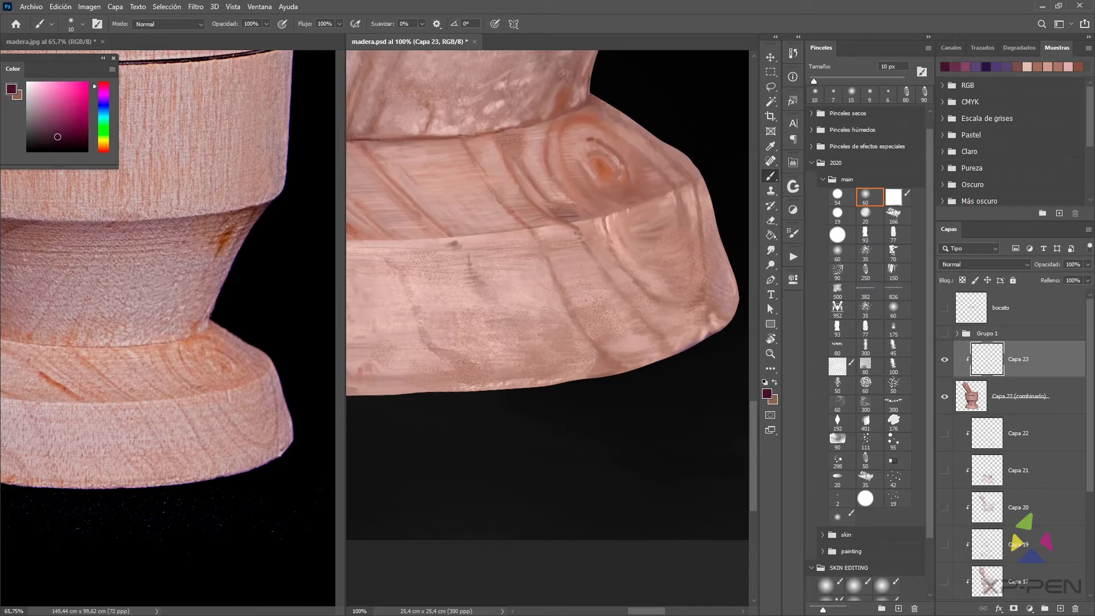
pyautogui.press('[')
pyautogui.press('[')
pyautogui.moveTo(591, 378)
pyautogui.mouseDown()
pyautogui.moveTo(616, 374)
pyautogui.moveTo(580, 381)
pyautogui.mouseUp()
pyautogui.moveTo(579, 383)
pyautogui.mouseDown()
pyautogui.moveTo(623, 381)
pyautogui.moveTo(565, 384)
pyautogui.mouseUp()
pyautogui.moveTo(569, 384); pyautogui.dragTo(612, 381)
pyautogui.moveTo(649, 349)
pyautogui.mouseDown()
pyautogui.moveTo(650, 335)
pyautogui.moveTo(618, 364)
pyautogui.moveTo(660, 362)
pyautogui.mouseUp()
# Compare with the base in madera.jpg and continue the dark 7 px edge line along the left part of the base's underside
pyautogui.click(276, 394)
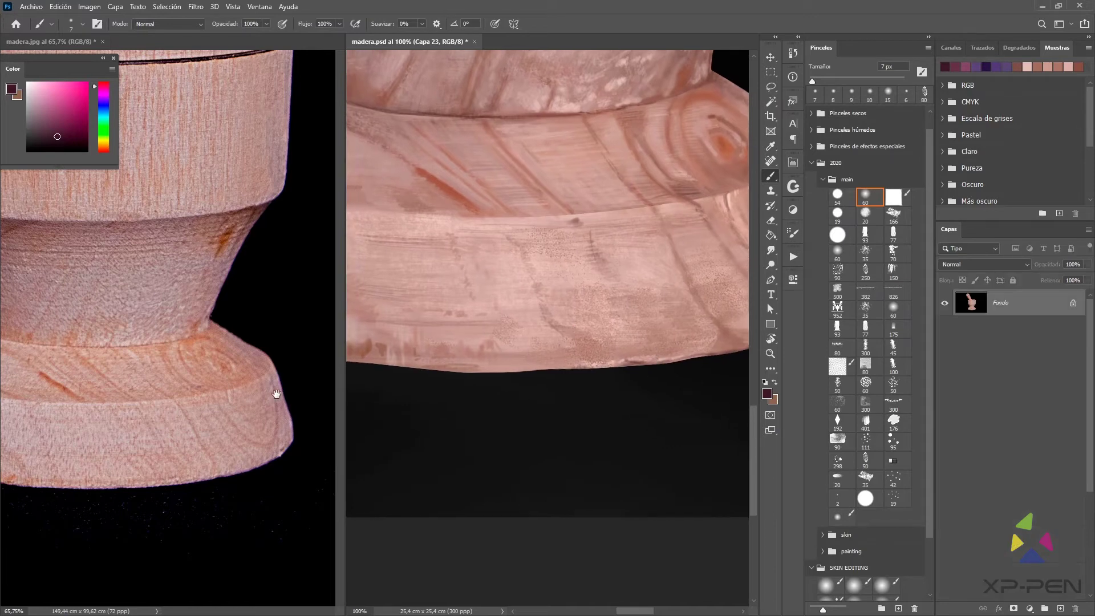
pyautogui.moveTo(165, 374); pyautogui.dragTo(278, 384)
pyautogui.click(602, 312)
pyautogui.moveTo(471, 327); pyautogui.dragTo(645, 337)
pyautogui.moveTo(506, 309); pyautogui.dragTo(603, 301)
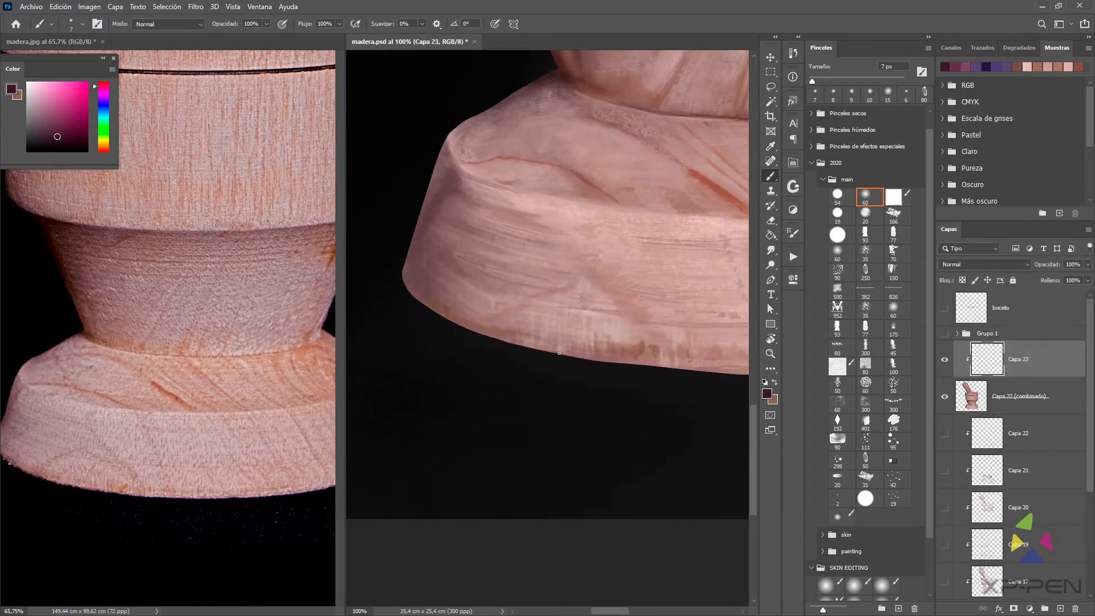
pyautogui.moveTo(559, 353)
pyautogui.mouseDown()
pyautogui.moveTo(684, 368)
pyautogui.moveTo(581, 354)
pyautogui.mouseUp()
# Shift the paint color to dark red and outline the base's lower left corner with the 7 px soft brush
pyautogui.click(240, 411)
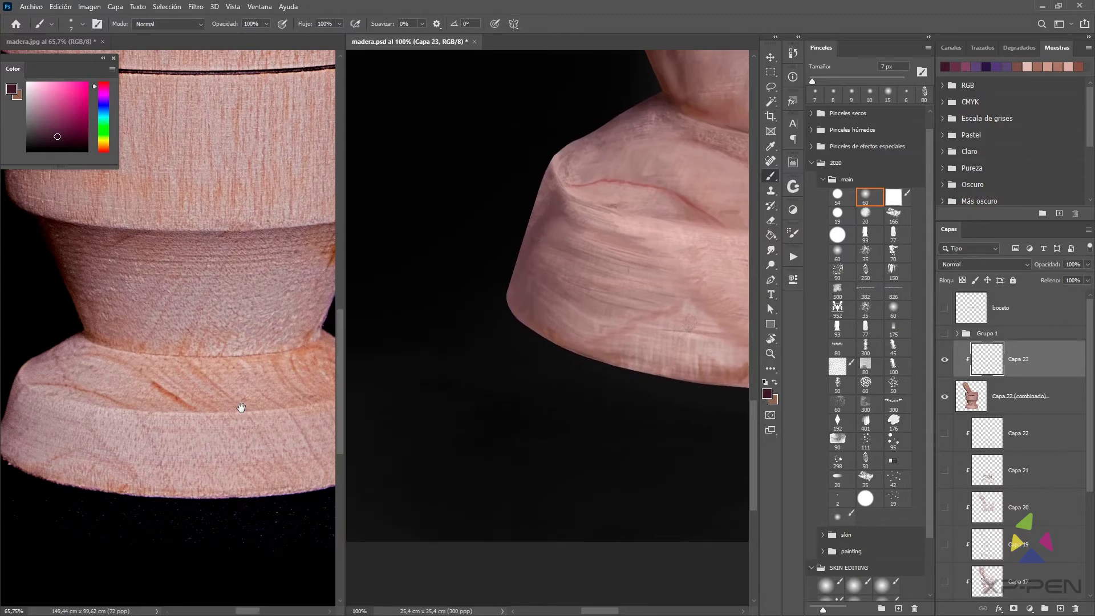
pyautogui.moveTo(239, 410); pyautogui.dragTo(263, 396)
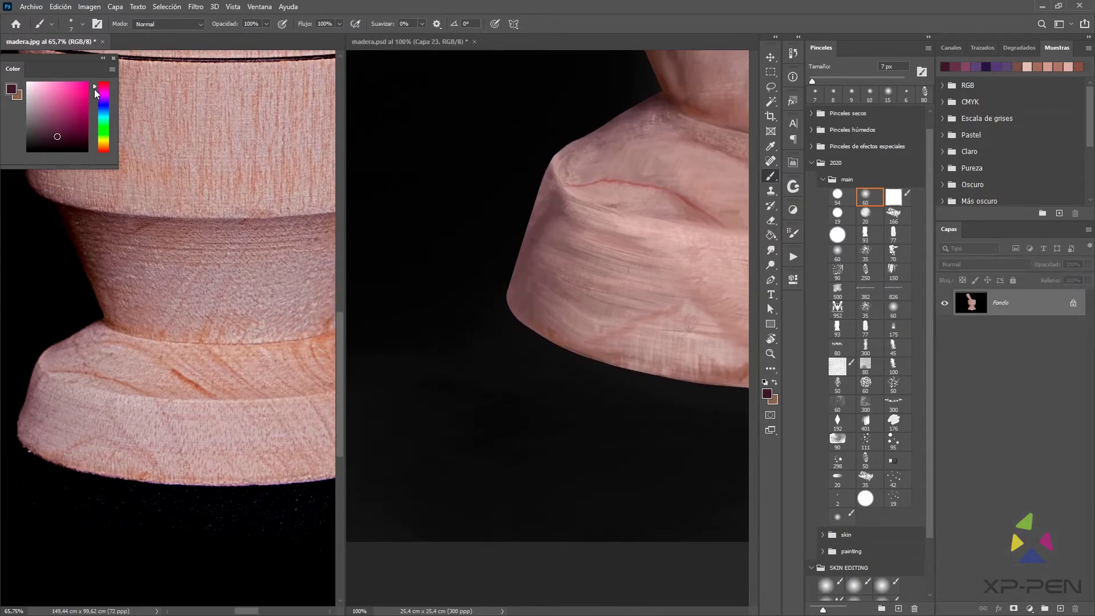
pyautogui.moveTo(100, 94); pyautogui.dragTo(100, 151)
pyautogui.click(516, 318)
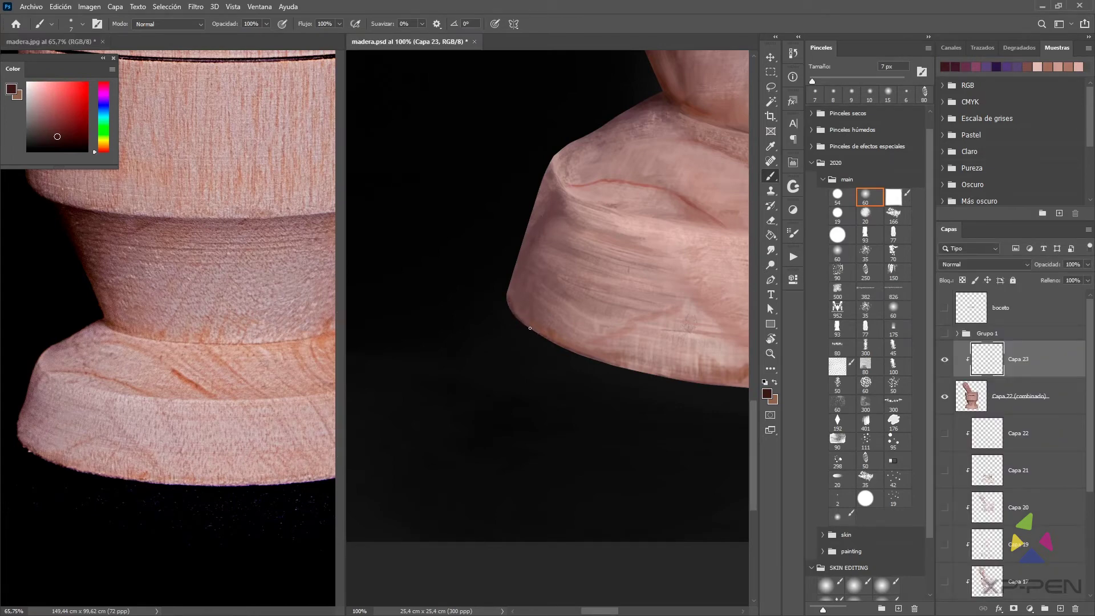
pyautogui.moveTo(531, 329); pyautogui.dragTo(537, 332)
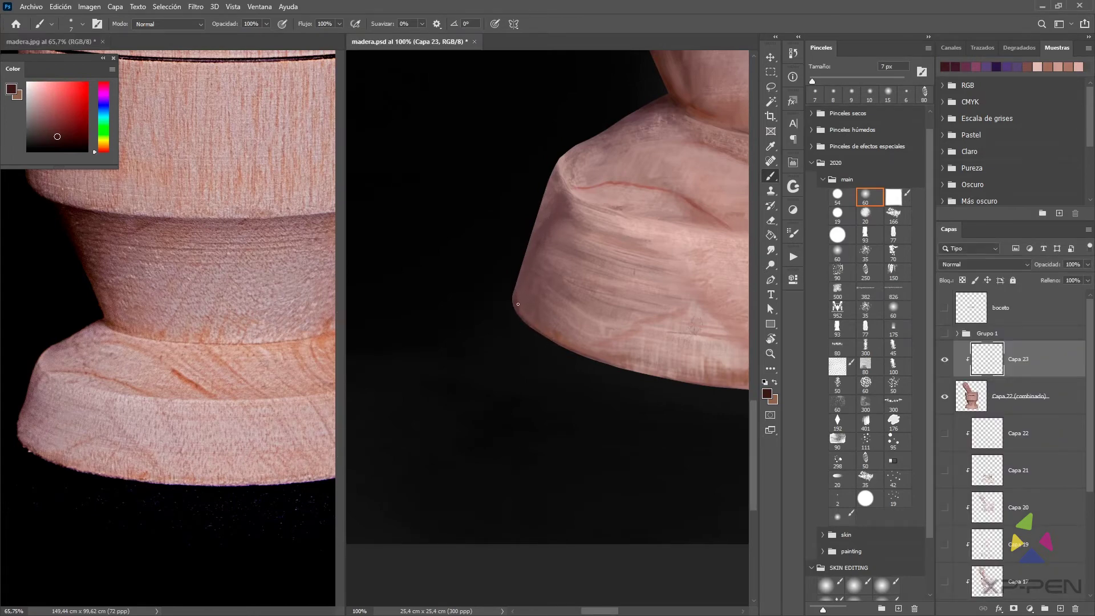
# Shade the left part of the base's lower edge in dark red with the soft brush enlarged to 15 px
pyautogui.press(']')
pyautogui.press(']')
pyautogui.press(']')
pyautogui.press(']')
pyautogui.moveTo(587, 363); pyautogui.dragTo(650, 376)
# Texture the base's lower left edge with the 90 px speckled brush reduced to 20 px, using tones sampled from the wood
pyautogui.click(837, 271)
pyautogui.keyDown('alt'); pyautogui.click(560, 337); pyautogui.keyUp('alt')
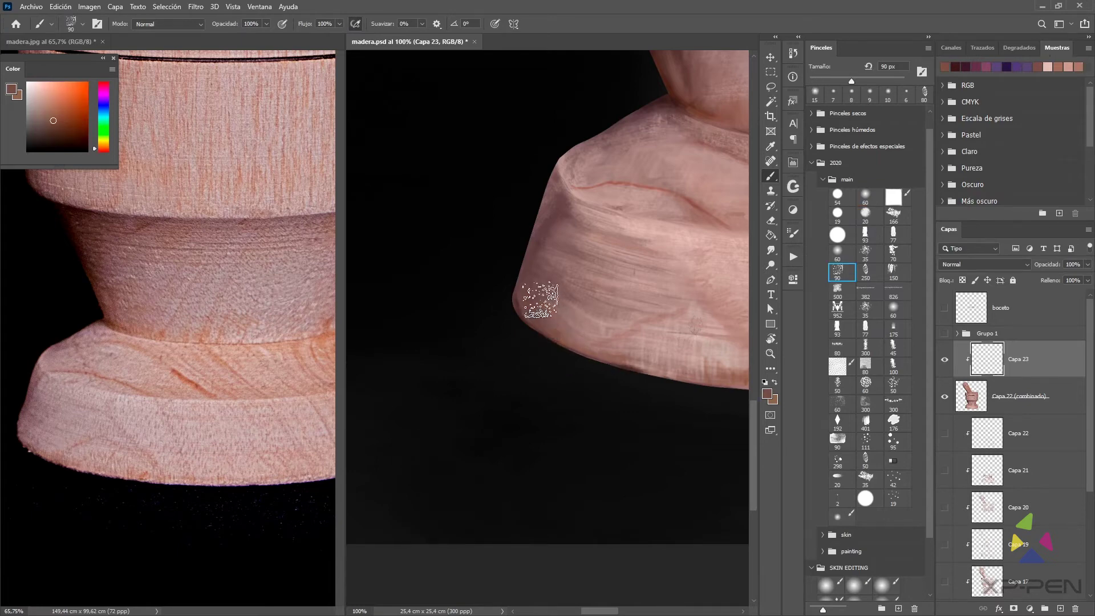
pyautogui.press('[')
pyautogui.press('[')
pyautogui.press('[')
pyautogui.keyDown('alt'); pyautogui.click(582, 331); pyautogui.keyUp('alt')
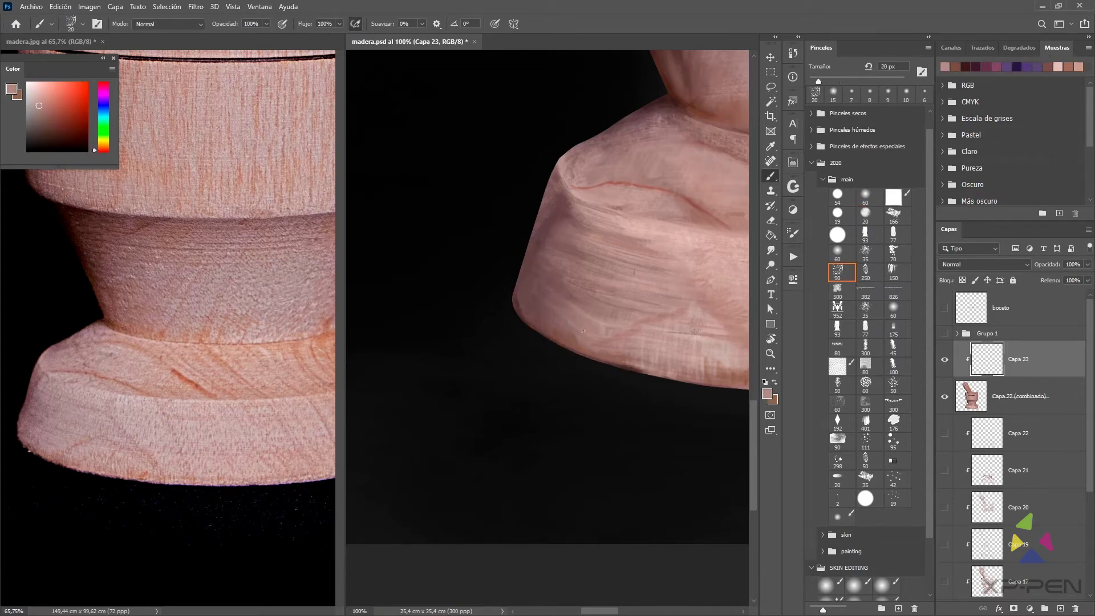
pyautogui.keyDown('alt'); pyautogui.click(552, 317); pyautogui.keyUp('alt')
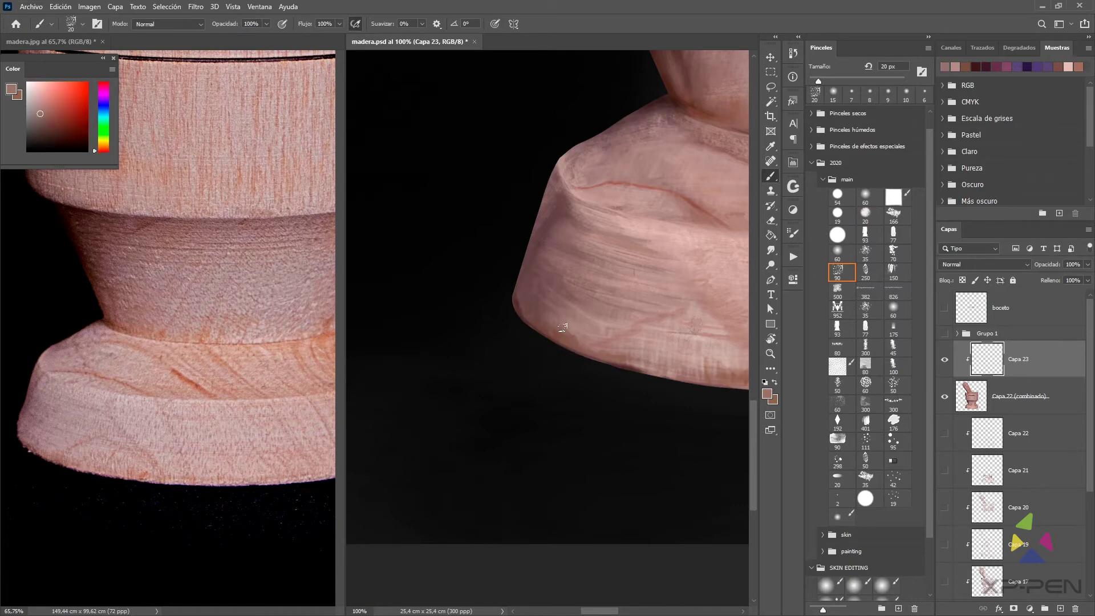
# Add fine light pink wood texture along the base's lower left edge with the speckled brush at 9 to 15 px
pyautogui.press('[')
pyautogui.press('[')
pyautogui.keyDown('alt'); pyautogui.click(588, 320); pyautogui.keyUp('alt')
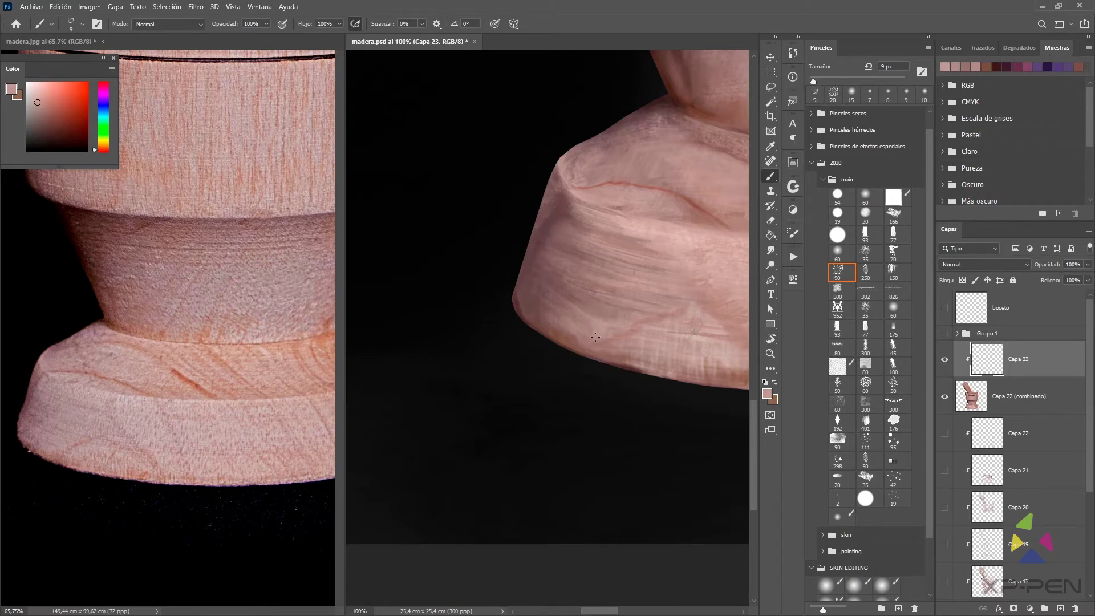
pyautogui.moveTo(630, 347)
pyautogui.mouseDown()
pyautogui.moveTo(611, 342)
pyautogui.moveTo(634, 328)
pyautogui.mouseUp()
pyautogui.press(']')
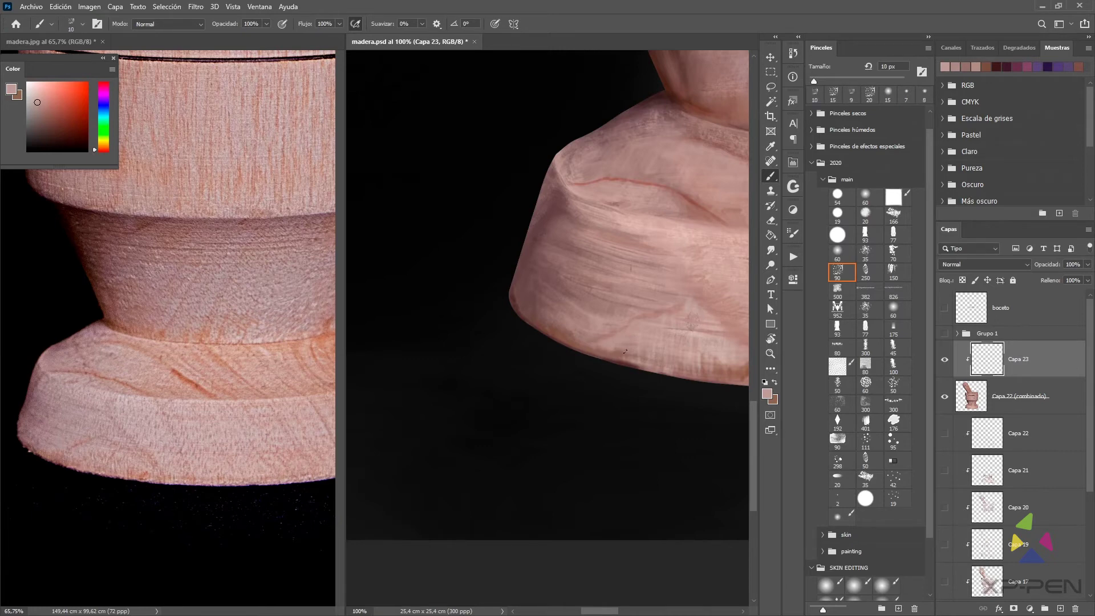
pyautogui.press('[')
pyautogui.press(']')
pyautogui.press(']')
pyautogui.moveTo(588, 217); pyautogui.dragTo(582, 234)
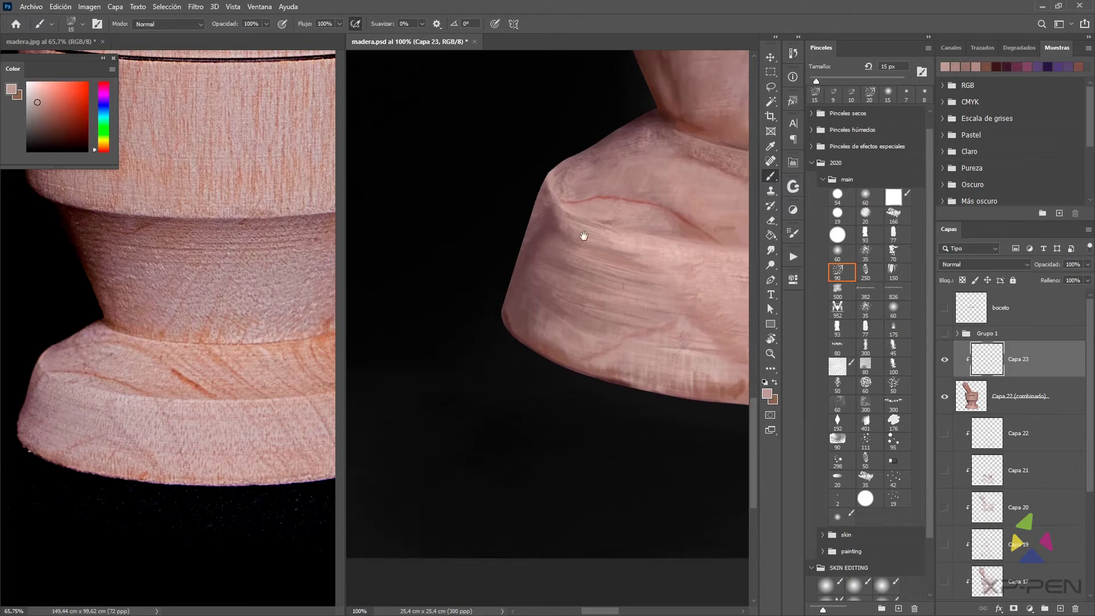
# Sample a darker pink from the base's upper left corner for touch-ups with the 20 px soft brush reduced to 8 px
pyautogui.click(840, 199)
pyautogui.click(868, 221)
pyautogui.press('[')
pyautogui.press('[')
pyautogui.press('[')
pyautogui.press('[')
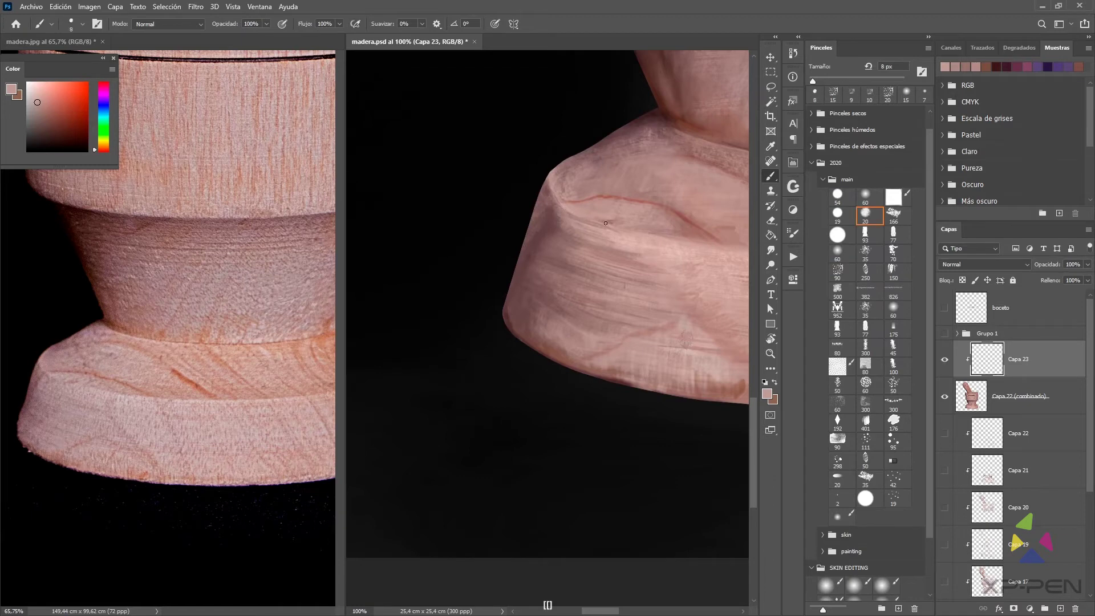
pyautogui.keyDown('alt'); pyautogui.click(557, 213); pyautogui.keyUp('alt')
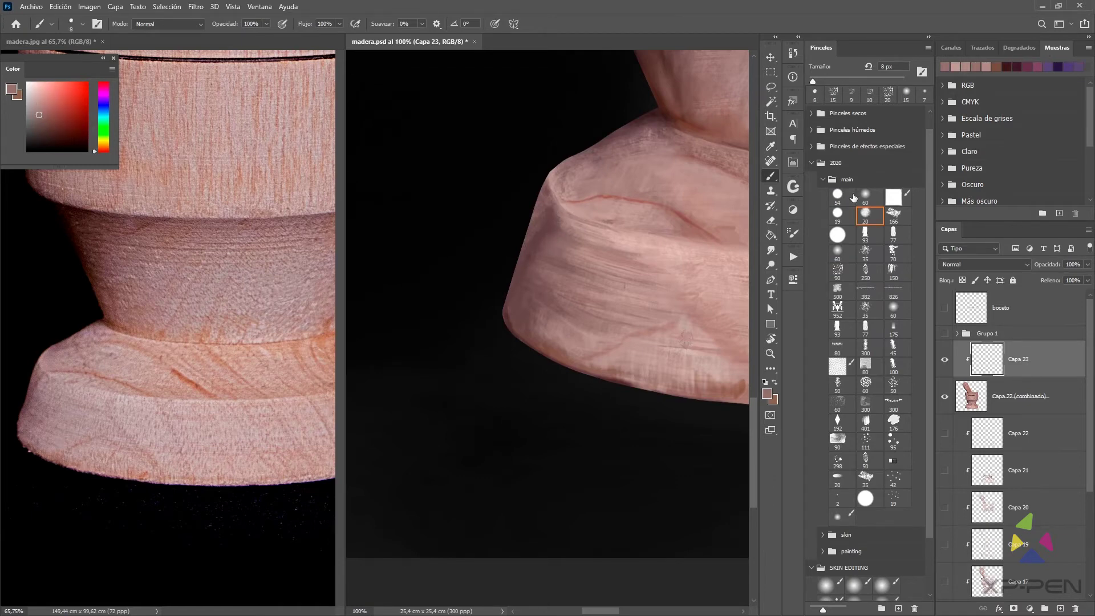
# Blend the base's upper left corner with the 60 px soft brush reduced to 10 px, using tones sampled around the rim
pyautogui.click(854, 199)
pyautogui.click(864, 198)
pyautogui.press('[')
pyautogui.press('[')
pyautogui.press('[')
pyautogui.press('[')
pyautogui.press('[')
pyautogui.press('[')
pyautogui.press('[')
pyautogui.press('[')
pyautogui.press('[')
pyautogui.moveTo(559, 212); pyautogui.dragTo(566, 220)
pyautogui.keyDown('alt'); pyautogui.click(568, 226); pyautogui.keyUp('alt')
pyautogui.keyDown('alt'); pyautogui.click(563, 218); pyautogui.keyUp('alt')
pyautogui.keyDown('alt'); pyautogui.click(558, 217); pyautogui.keyUp('alt')
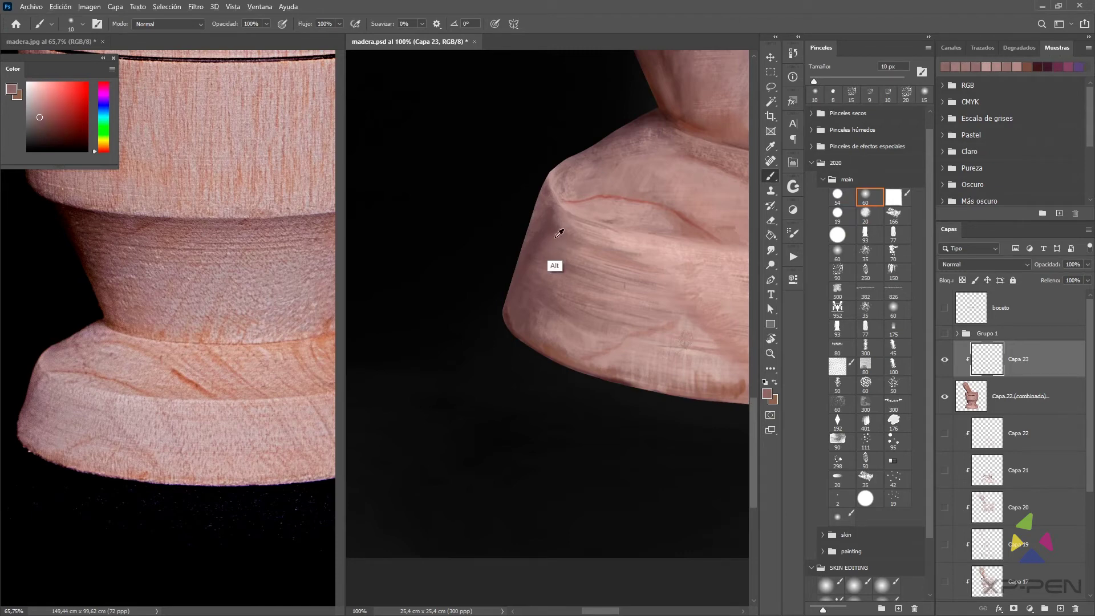
pyautogui.keyDown('alt'); pyautogui.click(558, 235); pyautogui.keyUp('alt')
pyautogui.keyDown('alt'); pyautogui.click(571, 242); pyautogui.keyUp('alt')
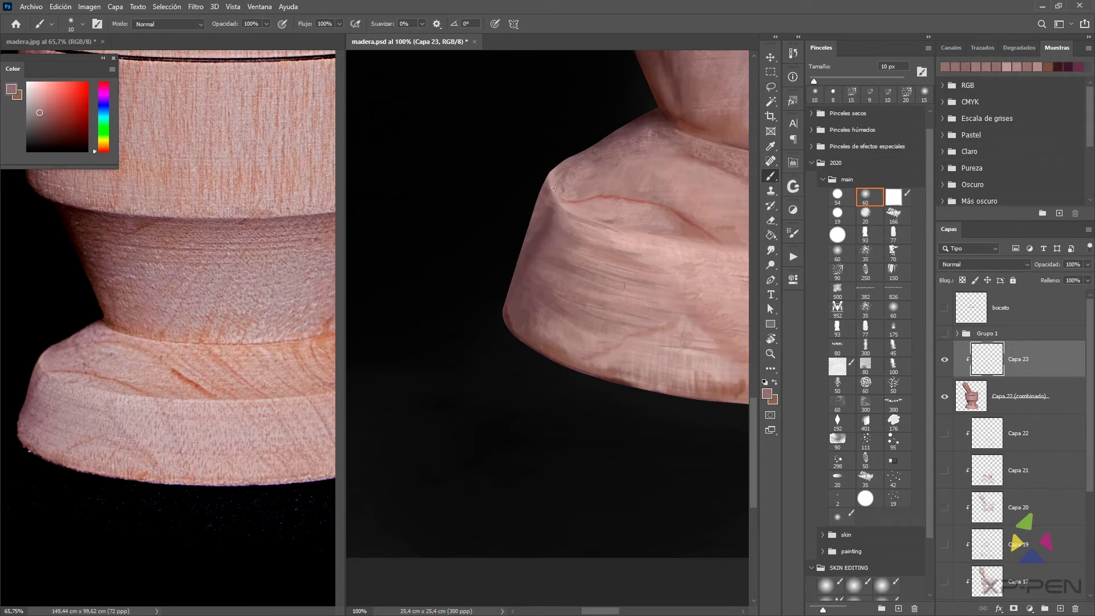
# Shade the left side of the base in a darker brownish red, varying the soft brush between 9 and 30 px
pyautogui.press(']')
pyautogui.keyDown('alt'); pyautogui.click(550, 239); pyautogui.keyUp('alt')
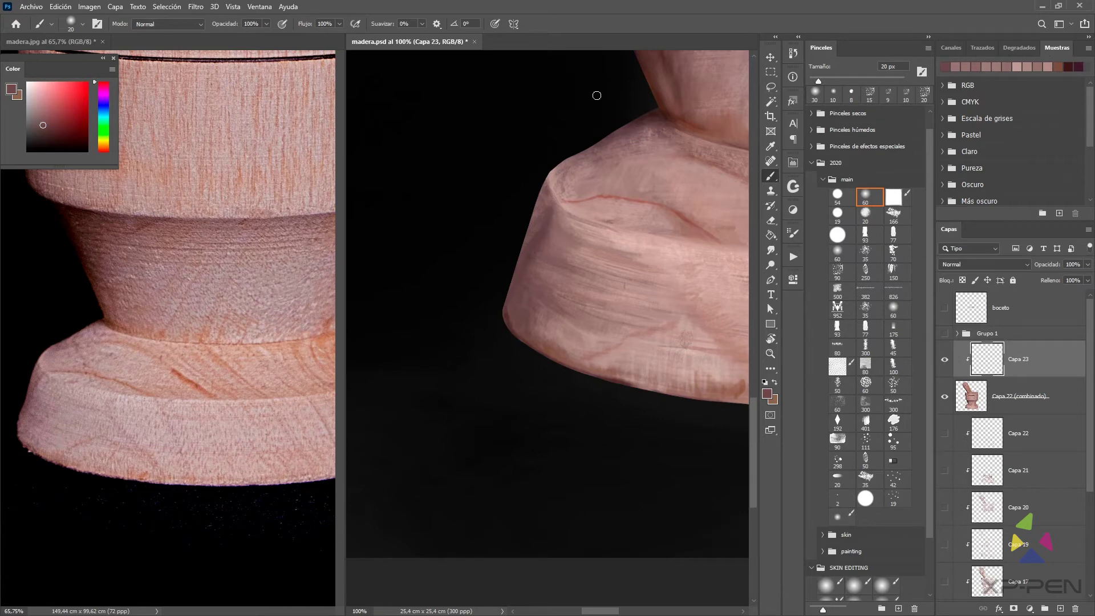
pyautogui.click(49, 132)
pyautogui.press('[')
pyautogui.press('[')
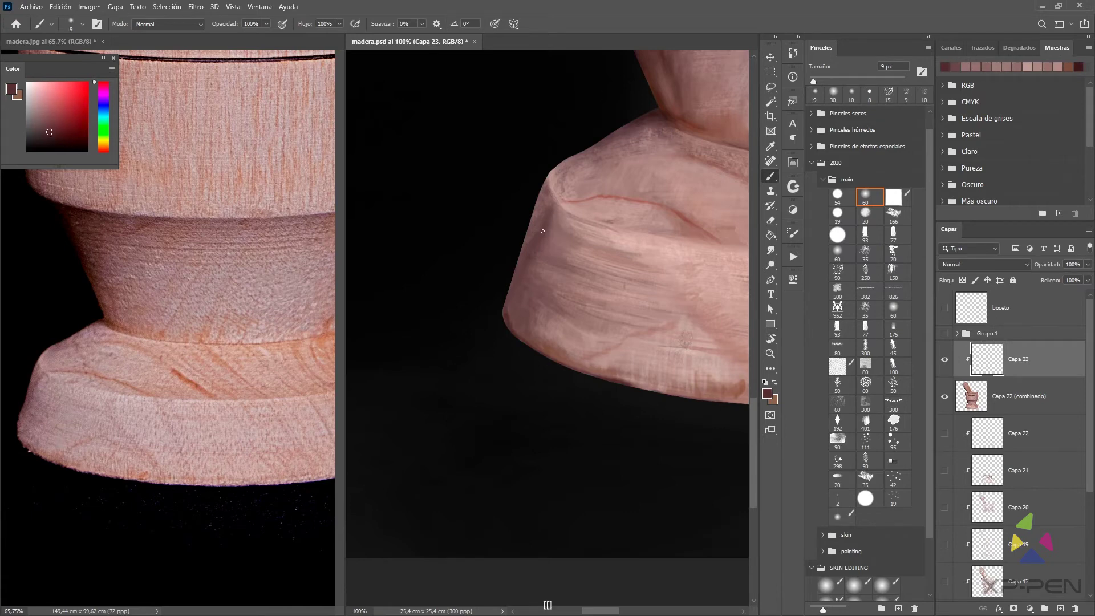
pyautogui.press(']')
pyautogui.press(']')
pyautogui.press(']')
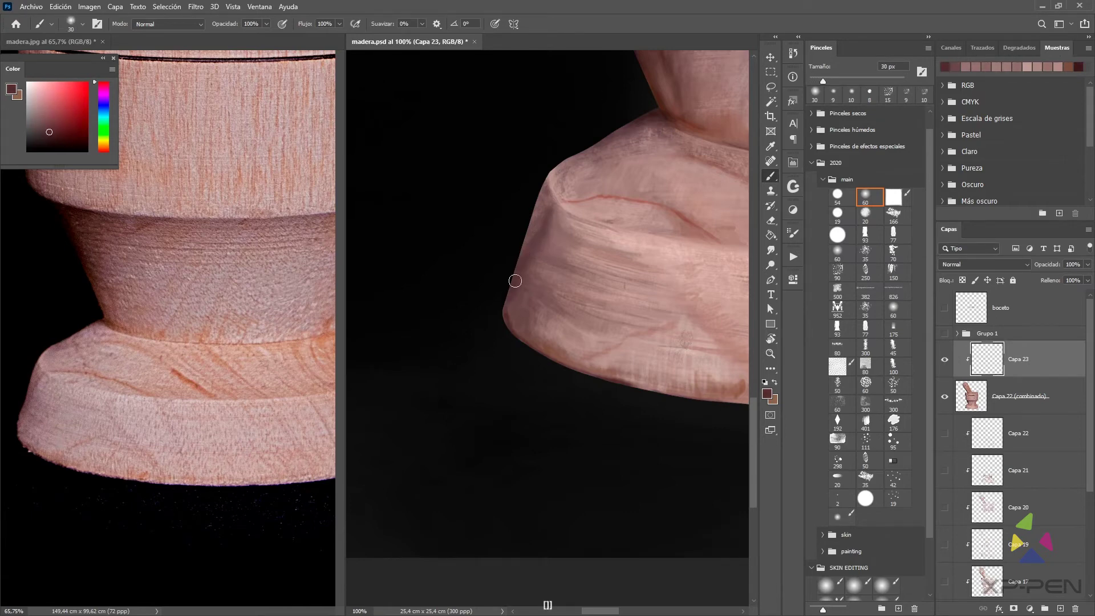
# Deepen the base's left edge with a very dark red using the soft brush at 40 px
pyautogui.keyDown('alt'); pyautogui.click(507, 293); pyautogui.keyUp('alt')
pyautogui.press(']')
pyautogui.moveTo(523, 274); pyautogui.dragTo(523, 298)
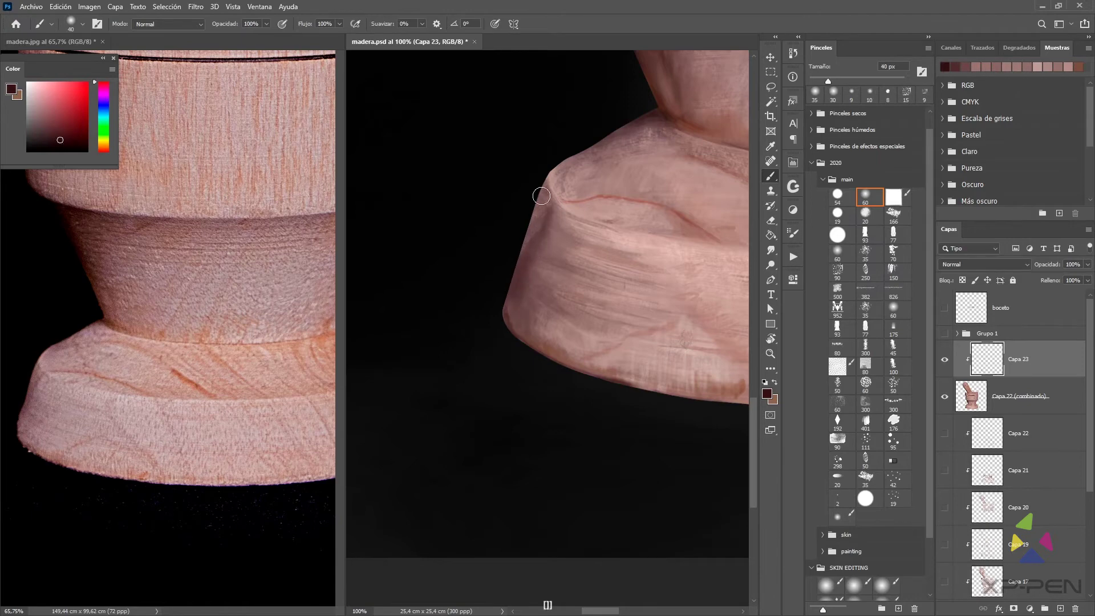
pyautogui.hotkey('ctrl', 'z')
pyautogui.press(']')
pyautogui.moveTo(549, 255); pyautogui.dragTo(554, 248)
pyautogui.moveTo(556, 298); pyautogui.dragTo(562, 290)
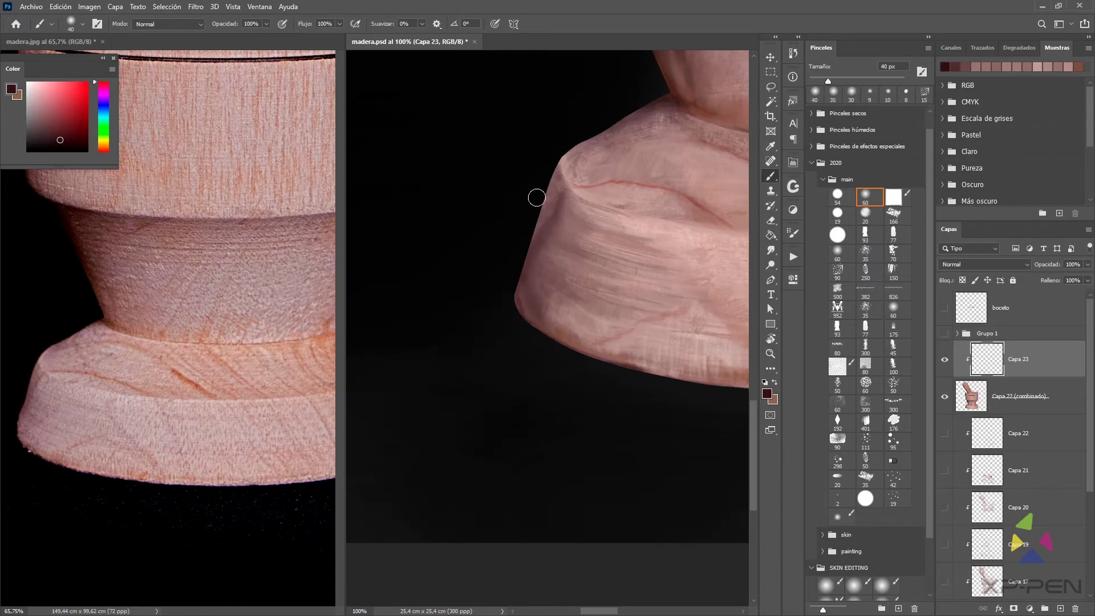
# Check the whole mortar and pestle at reduced size and save madera.psd
pyautogui.scroll(-2, 523, 293)
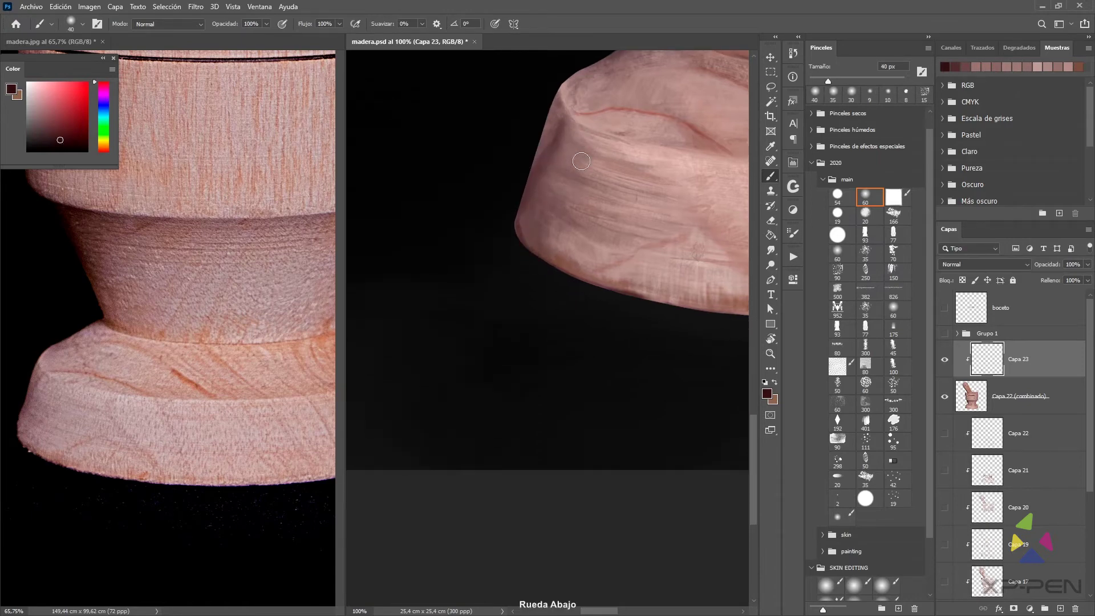
pyautogui.hotkey('ctrl', '-')
pyautogui.hotkey('ctrl', '-')
pyautogui.hotkey('ctrl', '-')
pyautogui.hotkey('ctrl', '-')
pyautogui.hotkey('ctrl', '-')
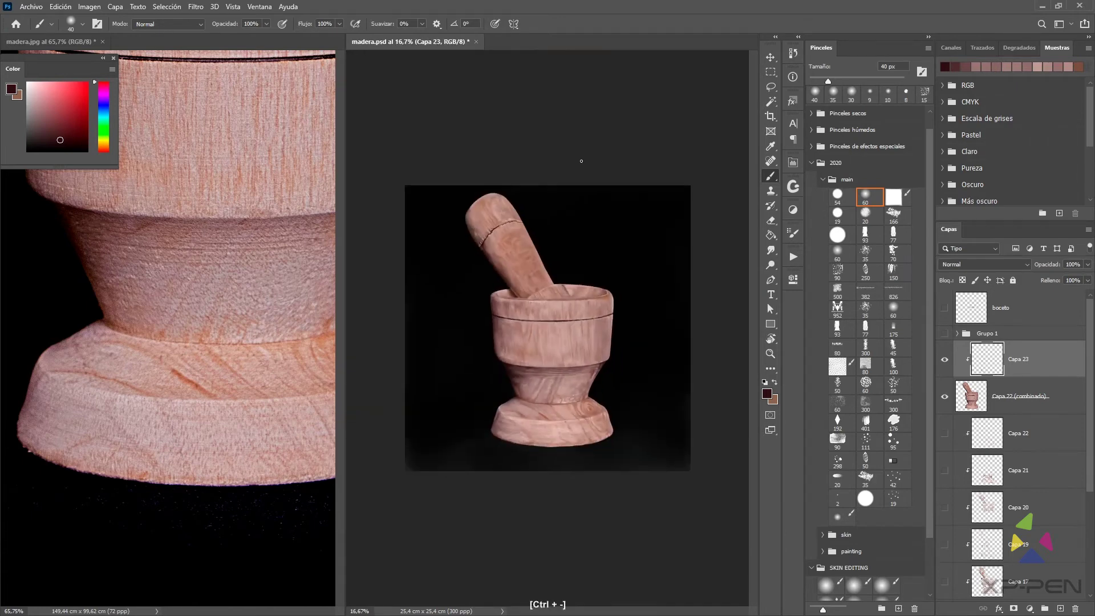
pyautogui.hotkey('ctrl', '+')
pyautogui.hotkey('ctrl', 's')
pyautogui.hotkey('ctrl', '-')
pyautogui.hotkey('ctrl', '-')
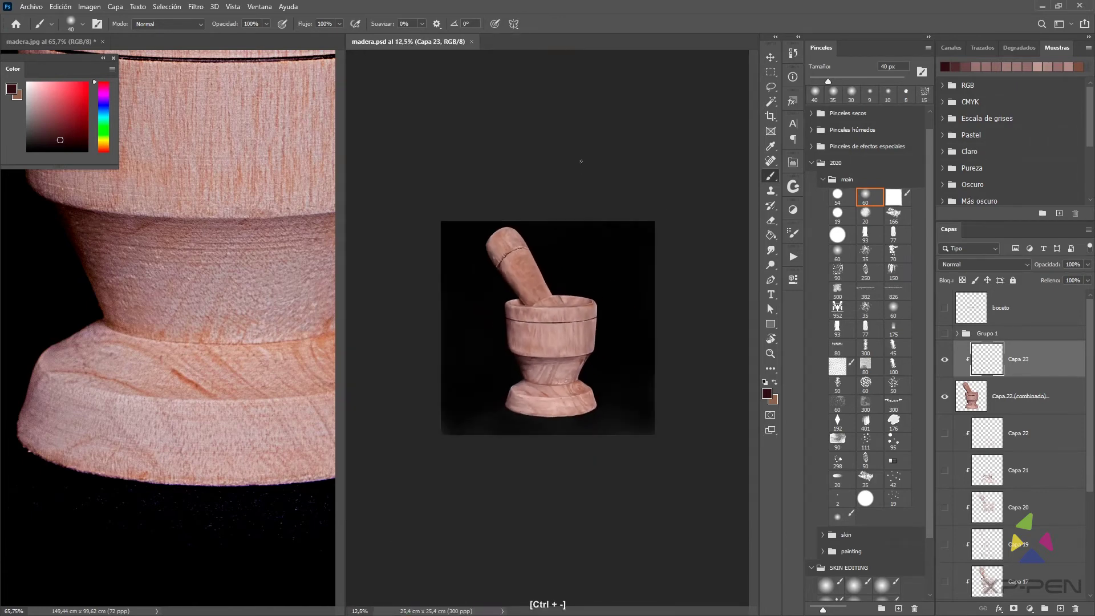
# Paint orange-red accents on the base with the soft brush at 15 px, shifting the color from red to orange
pyautogui.hotkey('ctrl', '=')
pyautogui.hotkey('ctrl', '=')
pyautogui.moveTo(621, 393); pyautogui.dragTo(660, 255)
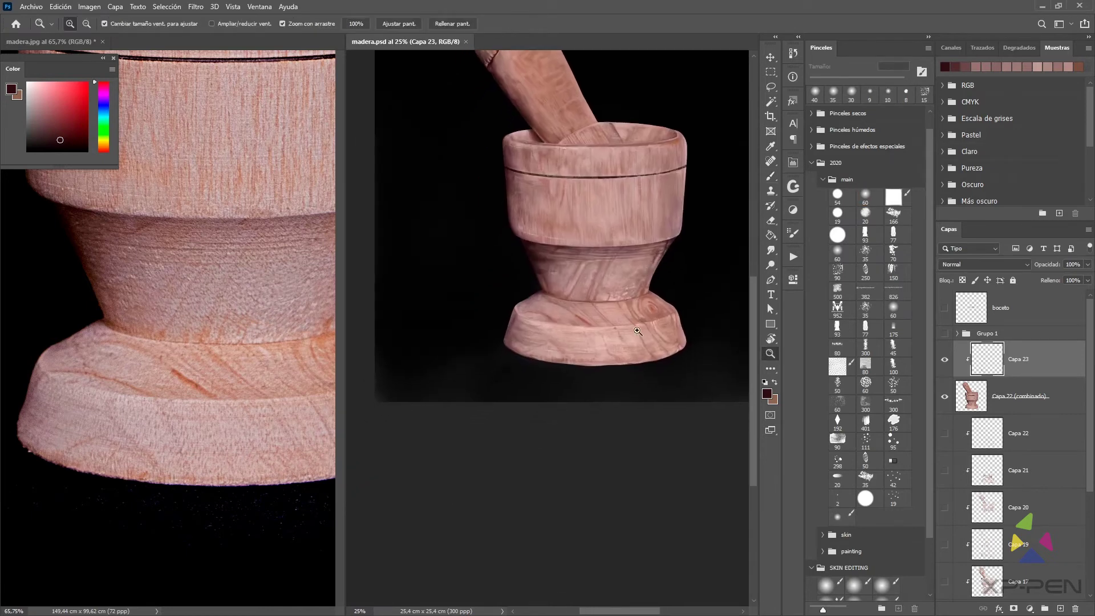
pyautogui.moveTo(628, 337); pyautogui.dragTo(633, 338)
pyautogui.moveTo(633, 338)
pyautogui.mouseDown()
pyautogui.moveTo(673, 348)
pyautogui.moveTo(638, 345)
pyautogui.moveTo(670, 342)
pyautogui.moveTo(652, 378)
pyautogui.moveTo(656, 354)
pyautogui.mouseUp()
pyautogui.press('b')
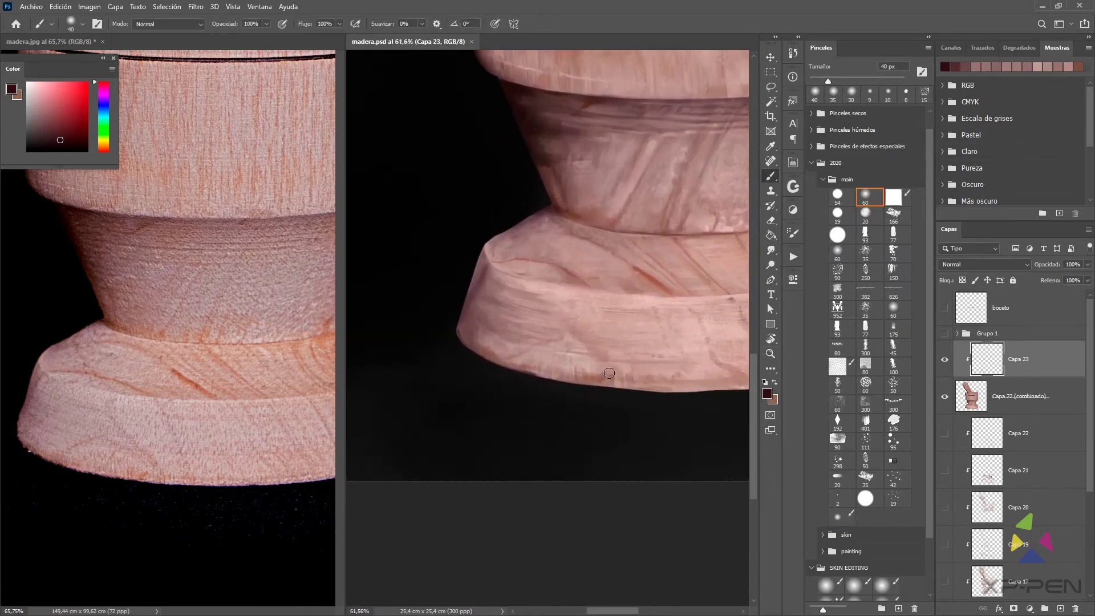
pyautogui.press('[')
pyautogui.press('[')
pyautogui.click(102, 150)
pyautogui.click(75, 88)
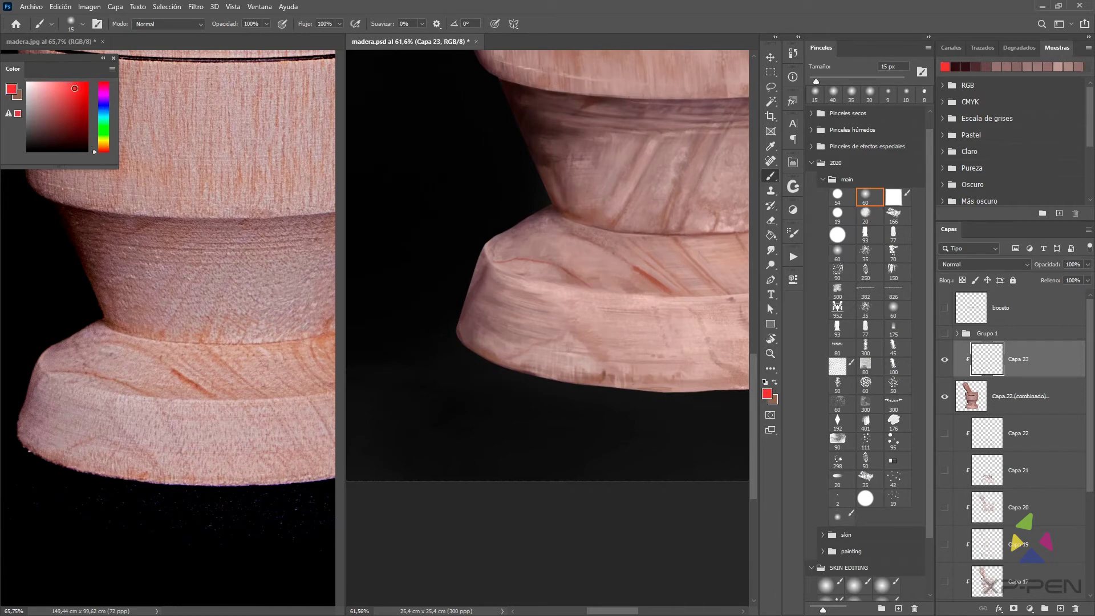
pyautogui.click(101, 149)
pyautogui.click(75, 98)
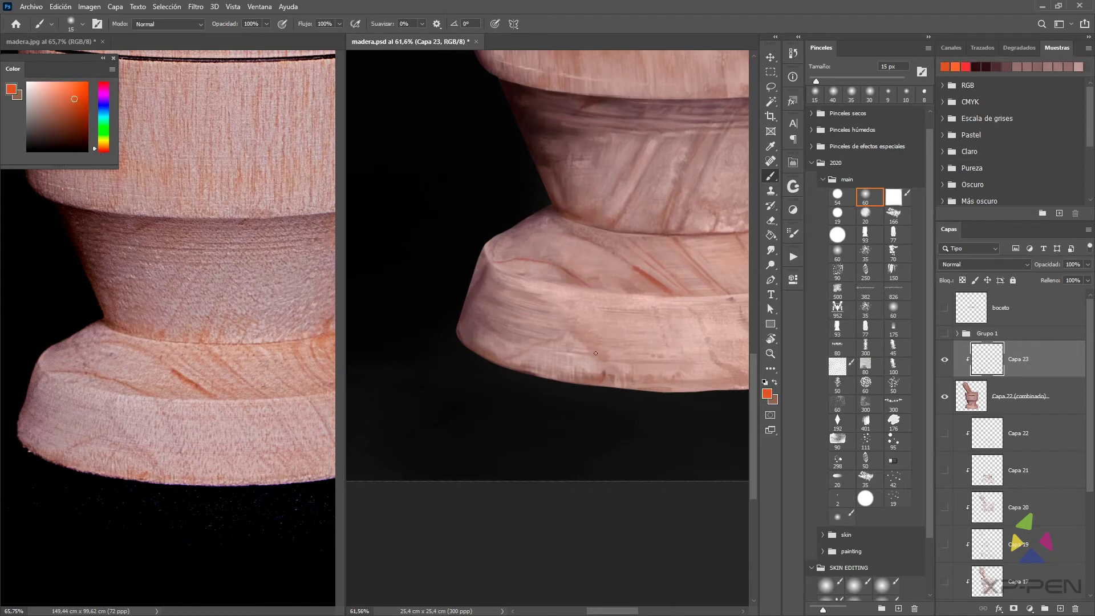
# Add thin dark orange-brown grain marks to the base with the soft brush at 8 to 10 px, undoing the last stroke
pyautogui.press('[')
pyautogui.moveTo(61, 121); pyautogui.dragTo(63, 125)
pyautogui.press('[')
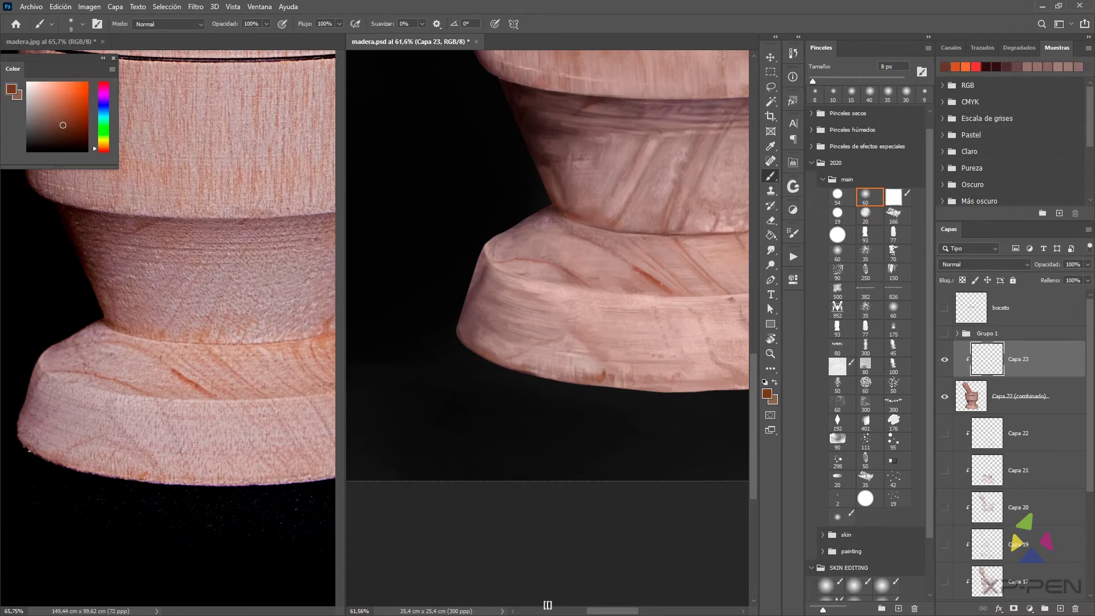
pyautogui.press(']')
pyautogui.press(']')
pyautogui.press('[')
pyautogui.hotkey('ctrl', 'z')
# Refine the base's wood grain with muted brown and sampled pink tones at 8 to 15 px, and save the file
pyautogui.click(60, 121)
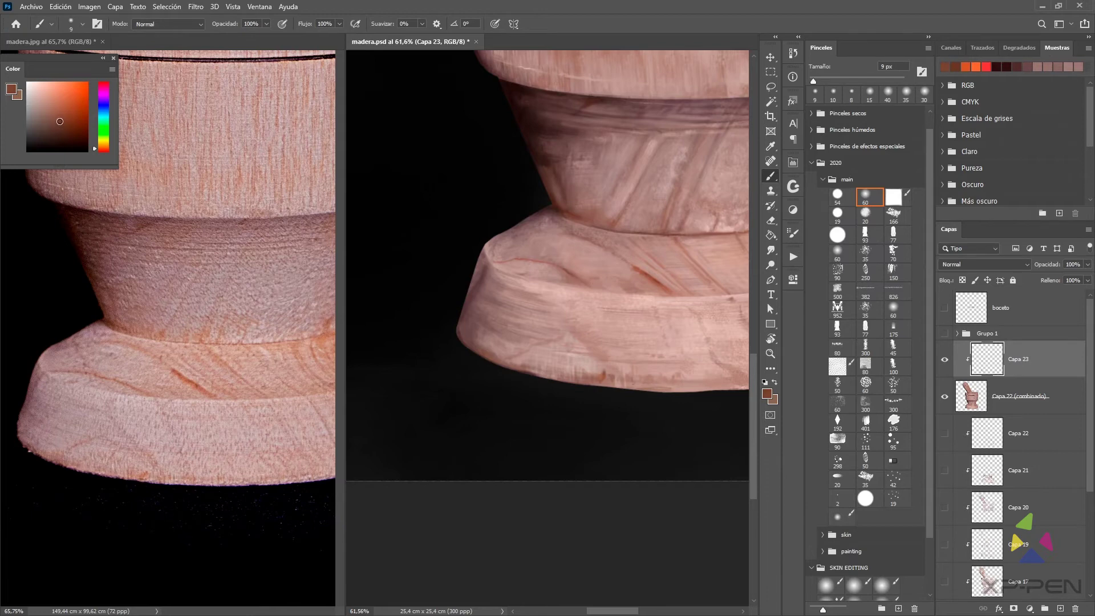
pyautogui.press('[')
pyautogui.keyDown('alt'); pyautogui.click(569, 275); pyautogui.keyUp('alt')
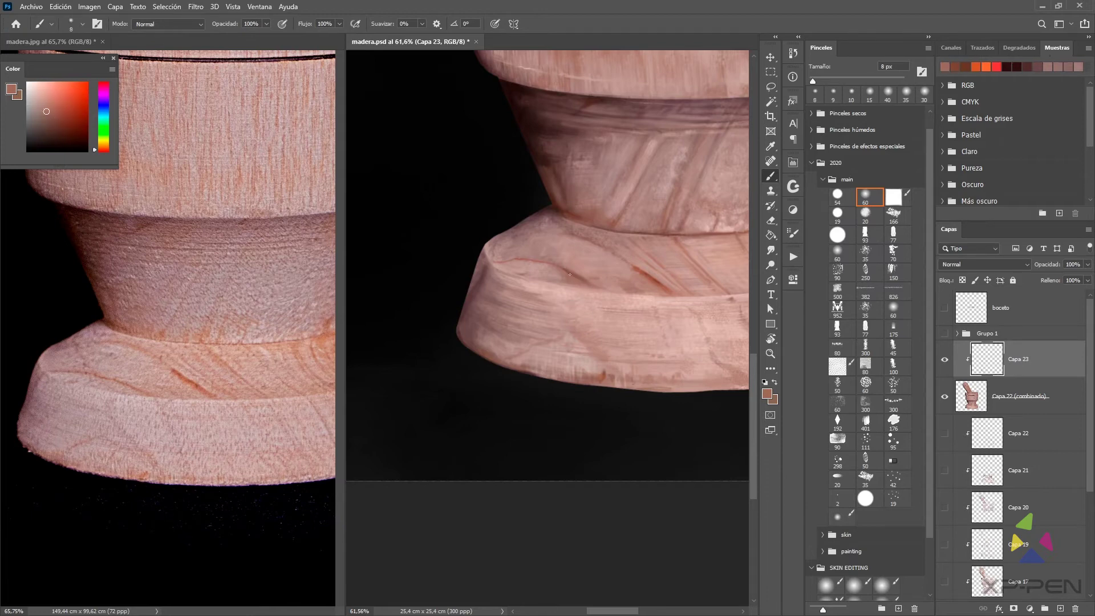
pyautogui.press(']')
pyautogui.press(']')
pyautogui.press(']')
pyautogui.keyDown('alt'); pyautogui.click(547, 265); pyautogui.keyUp('alt')
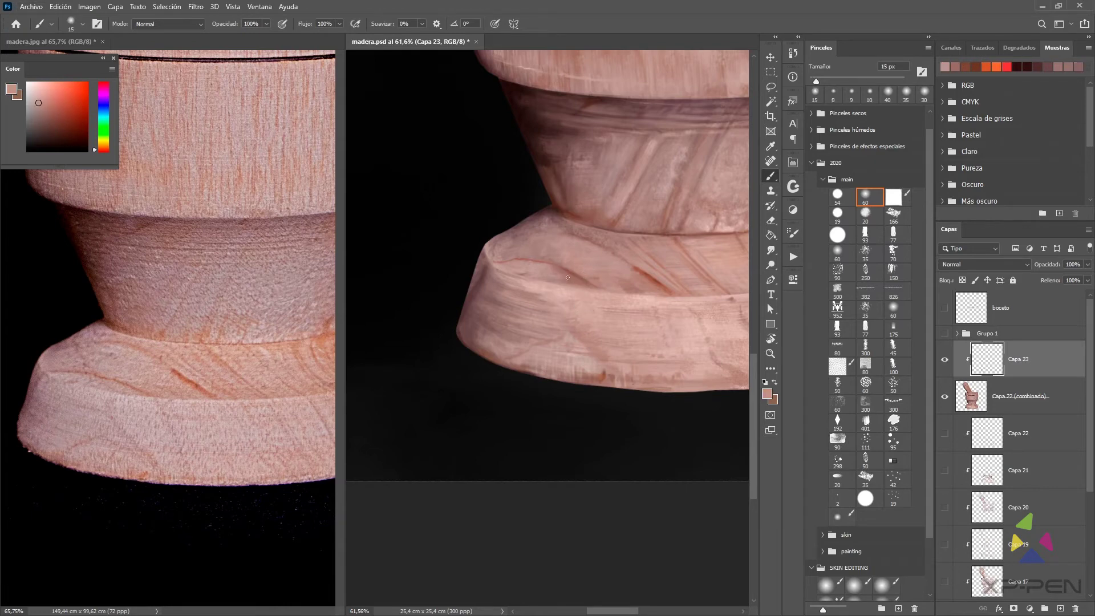
pyautogui.hotkey('ctrl', 's')
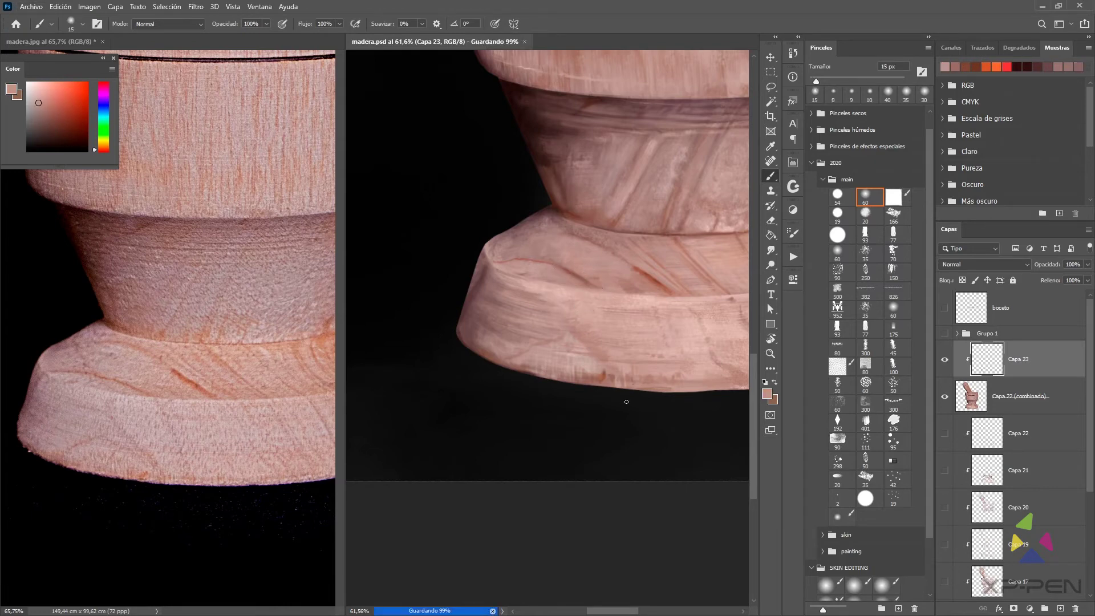
# Texture the base's front band with the 166 px textured brush reduced to 40 px, using sampled light pinks
pyautogui.moveTo(602, 352); pyautogui.dragTo(640, 378)
pyautogui.click(893, 215)
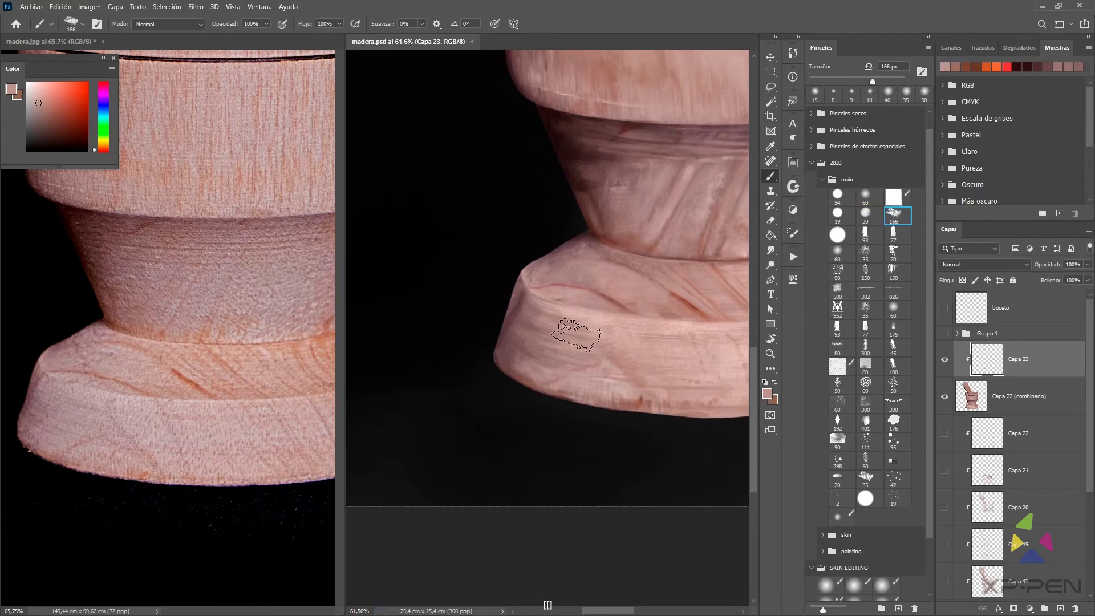
pyautogui.moveTo(614, 341); pyautogui.dragTo(598, 306)
pyautogui.keyDown('alt'); pyautogui.click(623, 304); pyautogui.keyUp('alt')
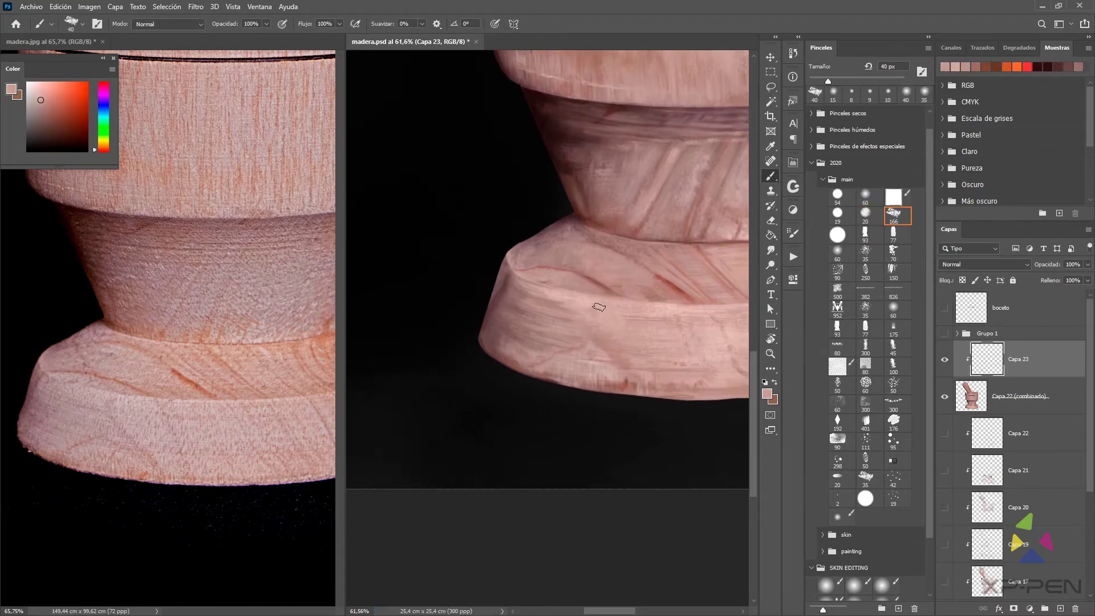
pyautogui.moveTo(633, 354); pyautogui.dragTo(614, 322)
pyautogui.keyDown('alt'); pyautogui.click(647, 271); pyautogui.keyUp('alt')
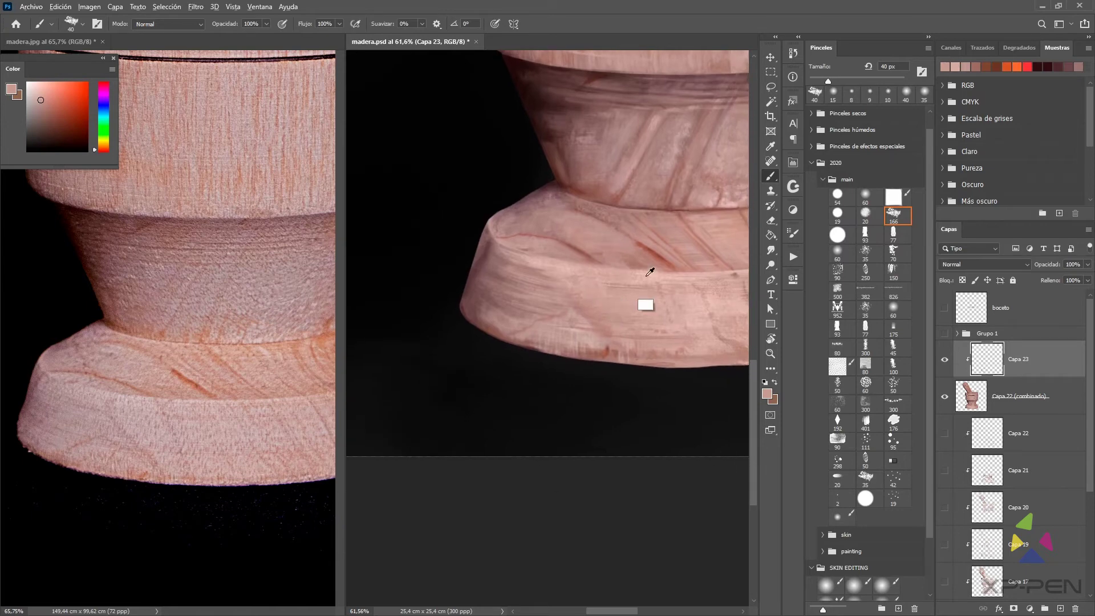
pyautogui.keyDown('alt'); pyautogui.click(637, 279); pyautogui.keyUp('alt')
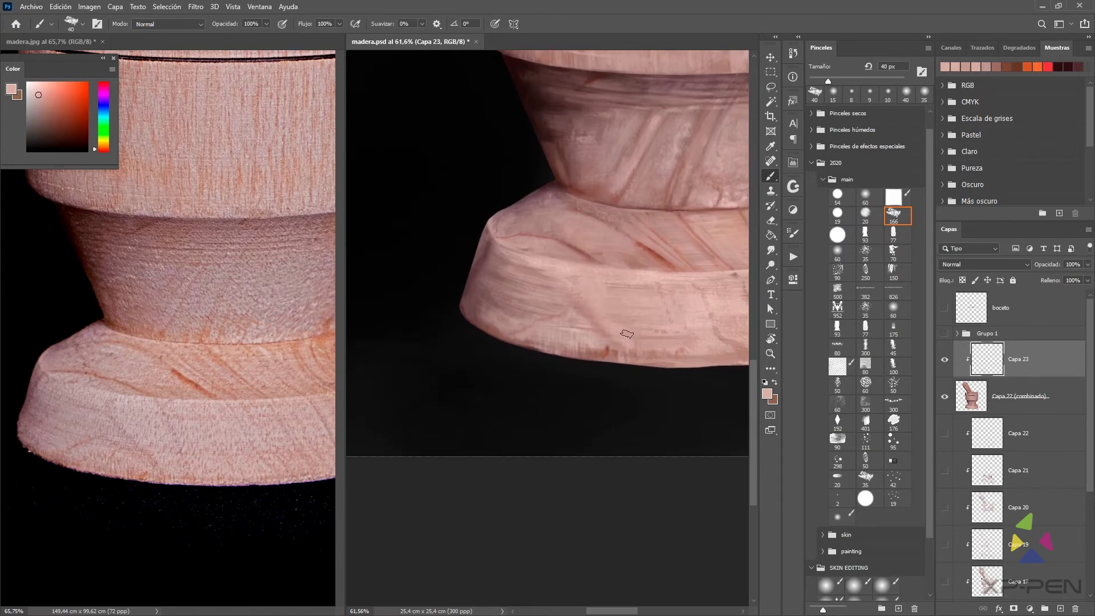
# Texture the base's lower edge and left corner with the textured brush at 30 px, using light pink and sampled dark red tones
pyautogui.press('[')
pyautogui.moveTo(595, 348)
pyautogui.mouseDown()
pyautogui.moveTo(584, 335)
pyautogui.moveTo(613, 344)
pyautogui.mouseUp()
pyautogui.hscroll(-1, 573, 330)
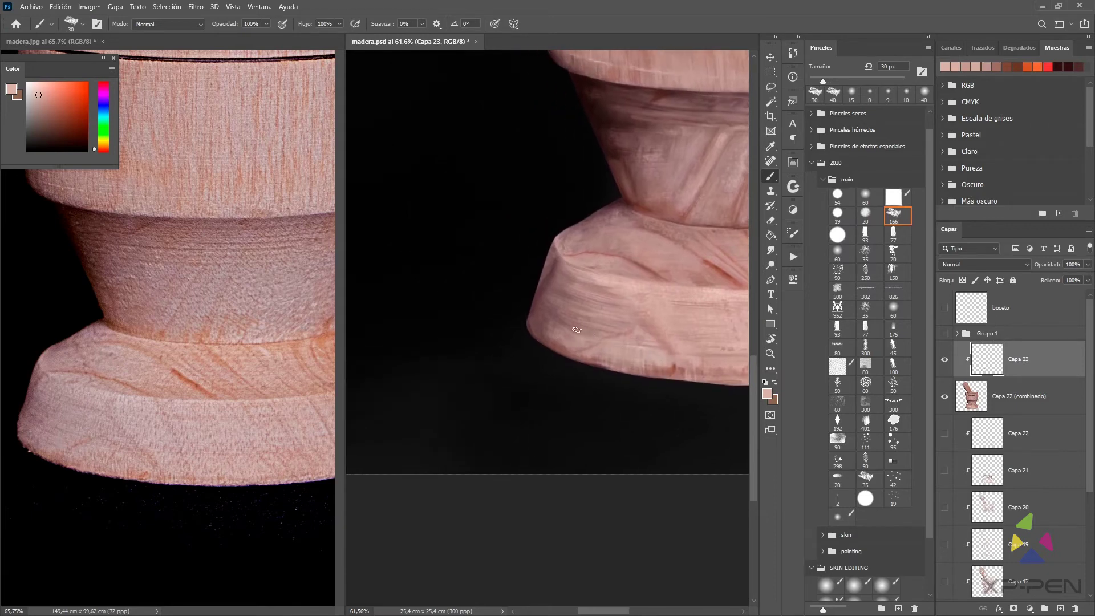
pyautogui.keyDown('alt'); pyautogui.click(549, 332); pyautogui.keyUp('alt')
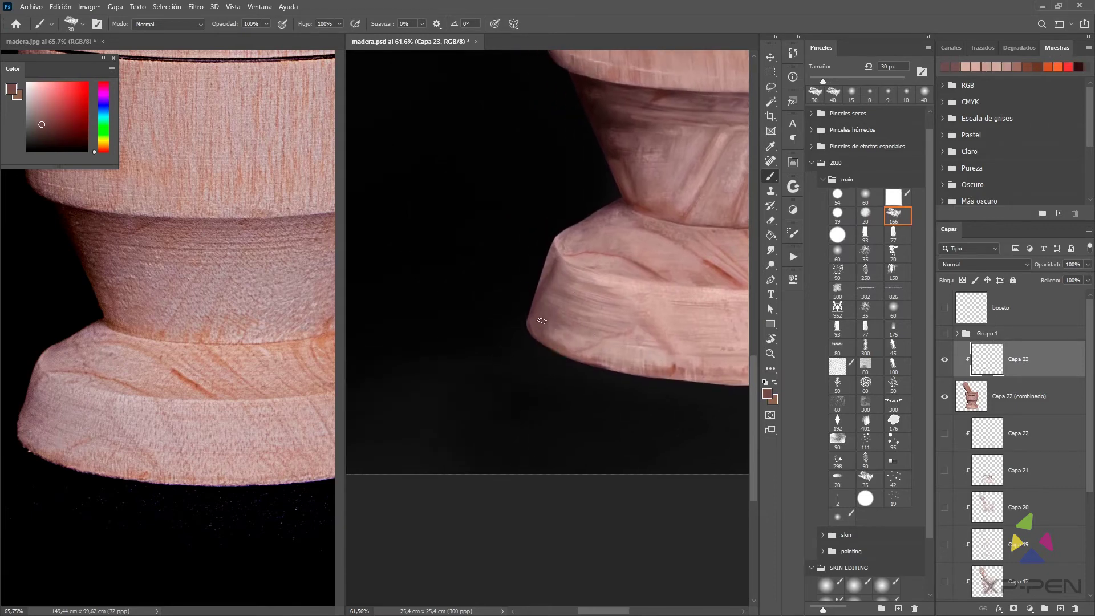
pyautogui.keyDown('alt'); pyautogui.click(529, 328); pyautogui.keyUp('alt')
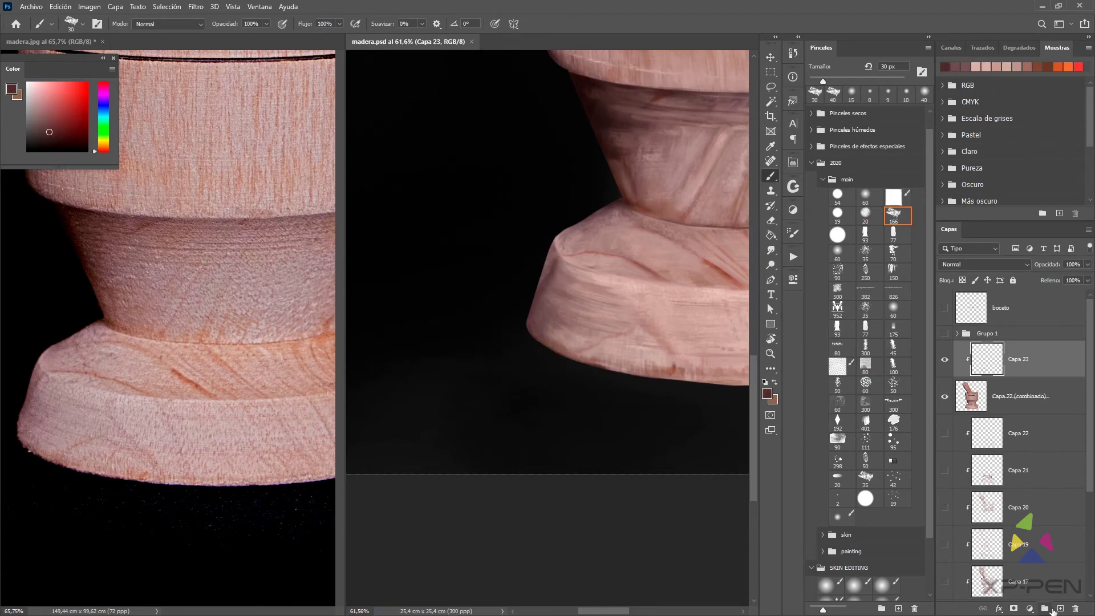
# Add a new layer above Capa 23 and paint dark red along the base's lower left edge with the 19 px round brush at 9 px
pyautogui.hotkey('ctrl', 'shift', 'alt', 'n')
pyautogui.moveTo(572, 331); pyautogui.dragTo(589, 309)
pyautogui.press('v')
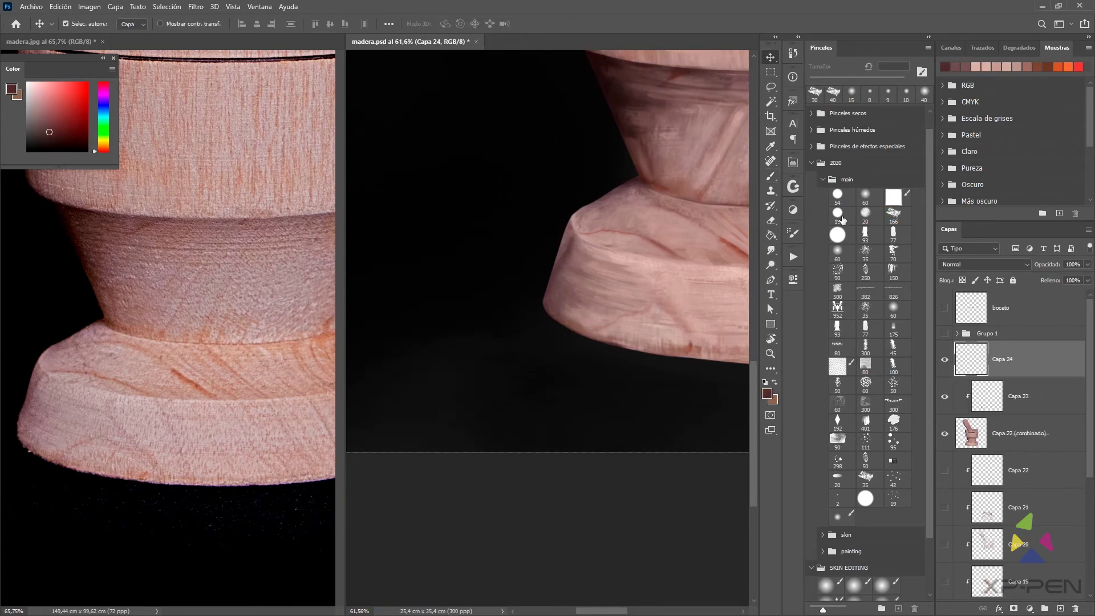
pyautogui.click(842, 217)
pyautogui.press('[')
pyautogui.press('[')
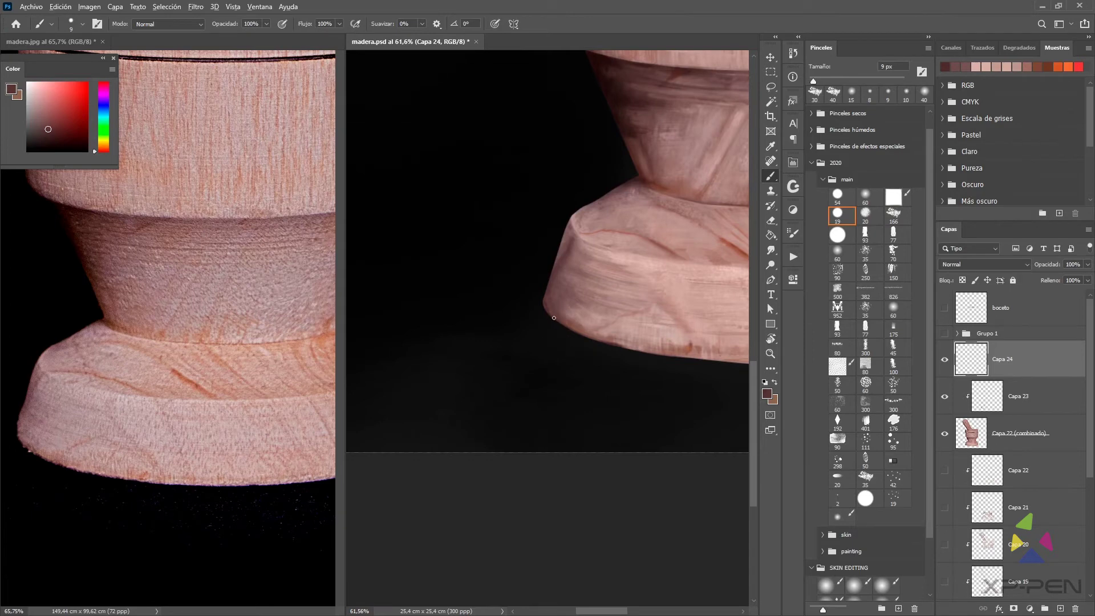
pyautogui.keyDown('alt'); pyautogui.click(555, 320); pyautogui.keyUp('alt')
pyautogui.moveTo(553, 320); pyautogui.dragTo(606, 337)
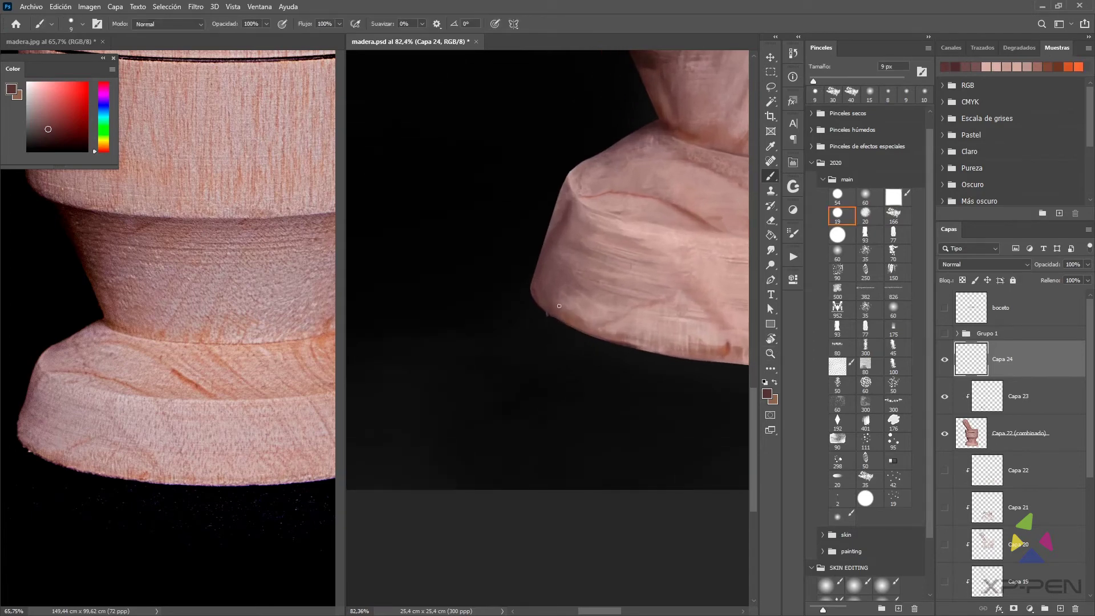
# Roughen the outline of the base's lower left edge with small dark red irregularities, using the round brush at 5 to 6 px
pyautogui.press('[')
pyautogui.press(']')
pyautogui.moveTo(591, 331); pyautogui.dragTo(551, 309)
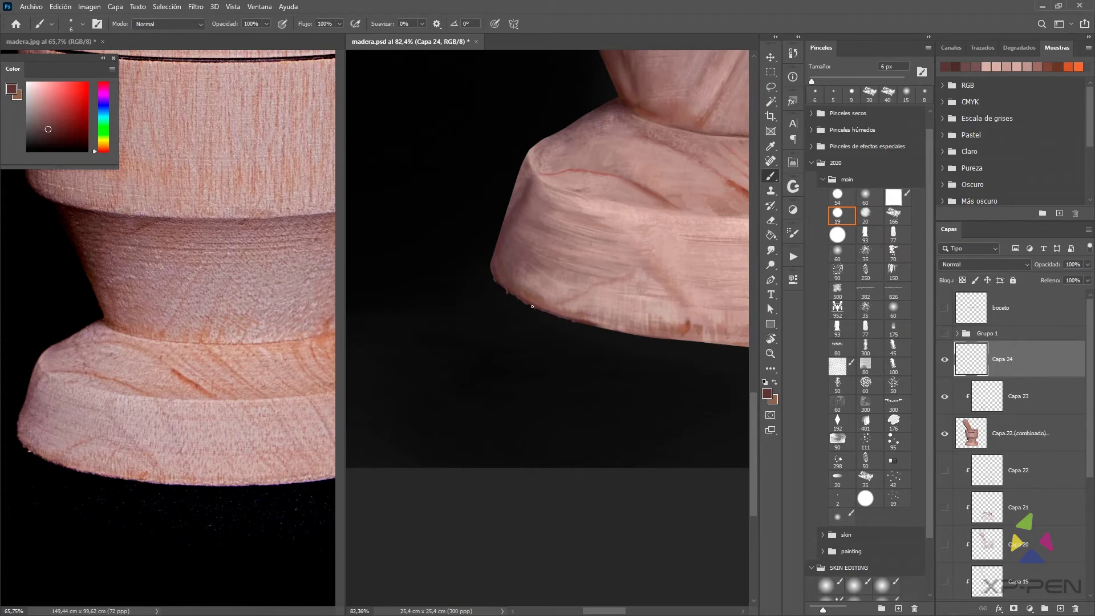
pyautogui.moveTo(593, 335); pyautogui.dragTo(540, 308)
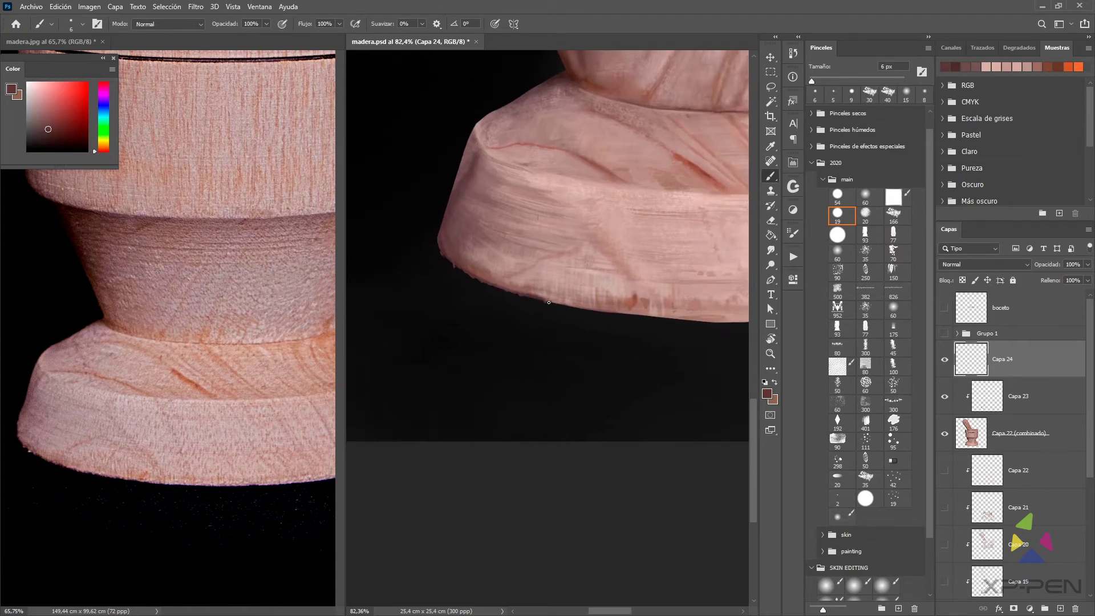
# Continue the irregular lower edge toward the base's center with the 6 px round brush in pinks sampled from the wood
pyautogui.keyDown('alt'); pyautogui.click(558, 299); pyautogui.keyUp('alt')
pyautogui.keyDown('alt'); pyautogui.click(567, 303); pyautogui.keyUp('alt')
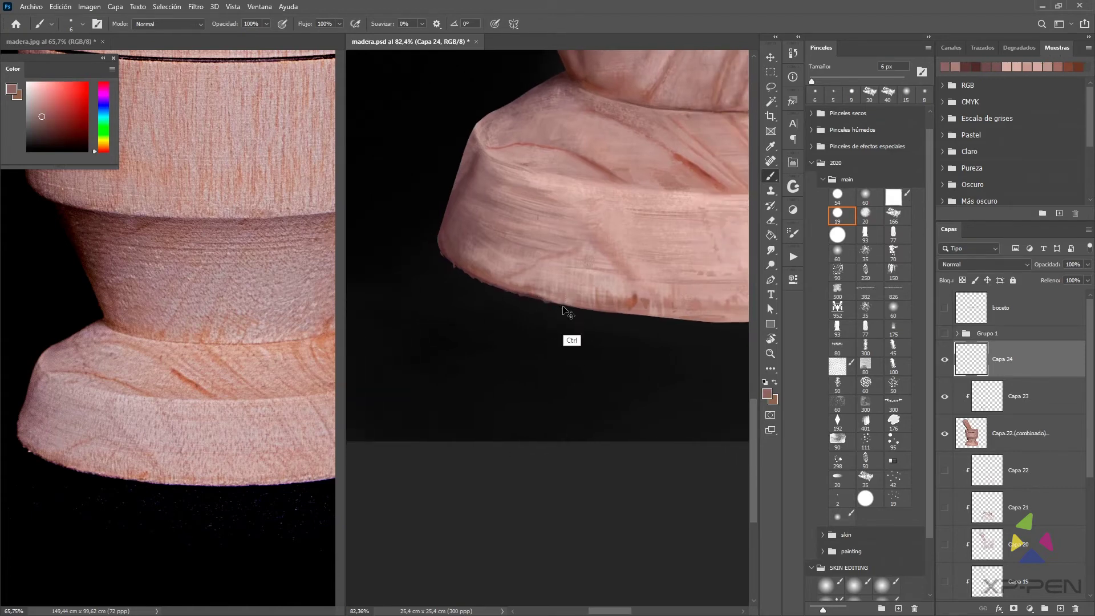
pyautogui.keyDown('alt'); pyautogui.click(567, 302); pyautogui.keyUp('alt')
pyautogui.moveTo(618, 306); pyautogui.dragTo(486, 301)
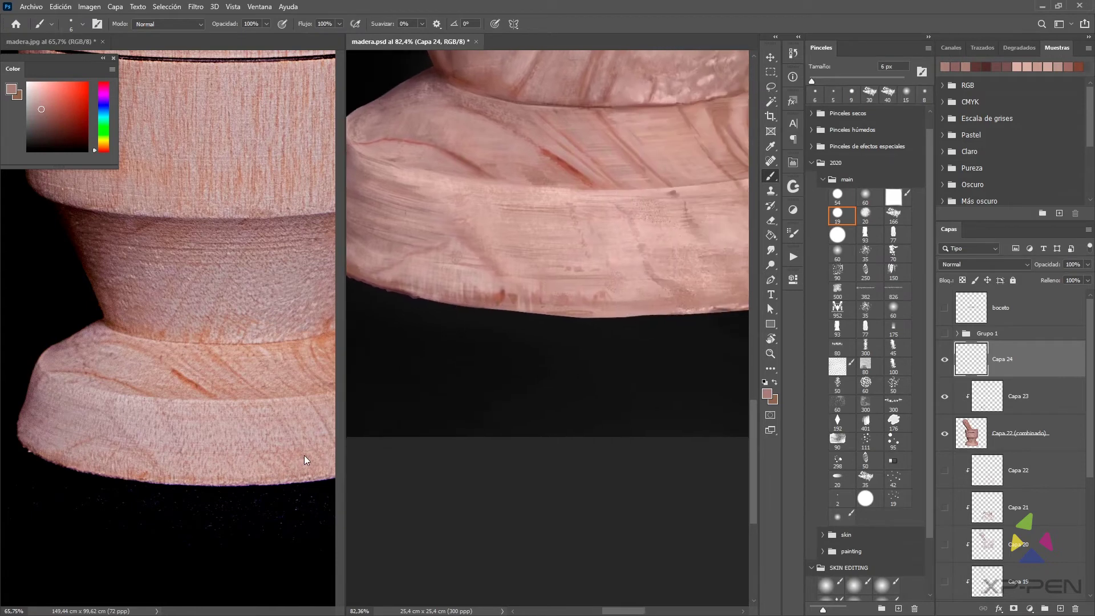
# Roughen the base's lower right edge with the 6 px round brush, using purplish and pink tones sampled from the wood
pyautogui.moveTo(306, 457); pyautogui.dragTo(247, 455)
pyautogui.moveTo(603, 293); pyautogui.dragTo(597, 290)
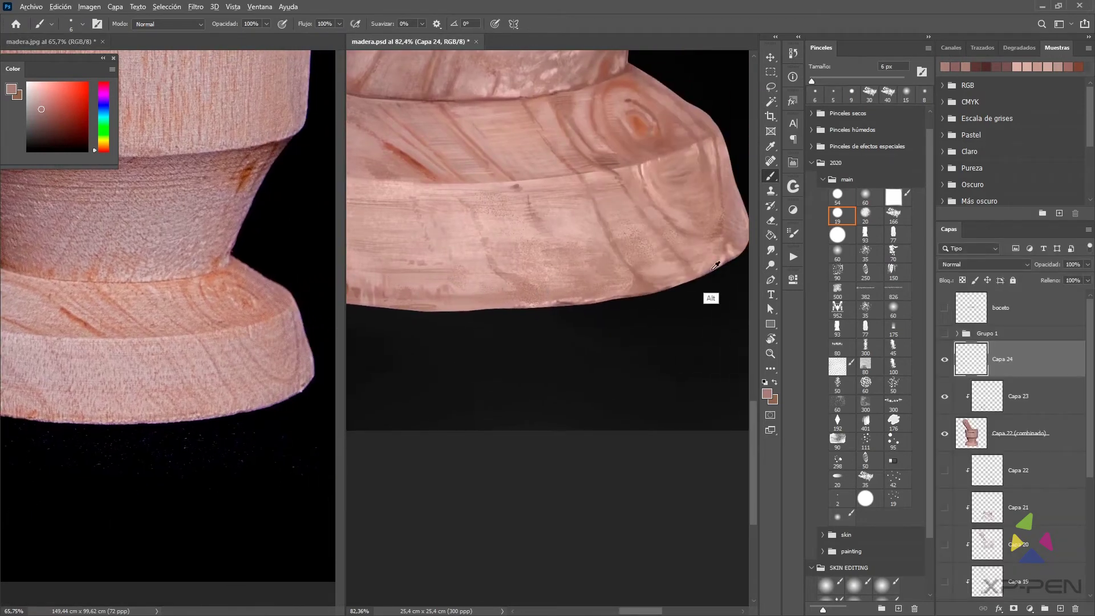
pyautogui.keyDown('alt'); pyautogui.click(705, 274); pyautogui.keyUp('alt')
pyautogui.moveTo(710, 267); pyautogui.dragTo(696, 271)
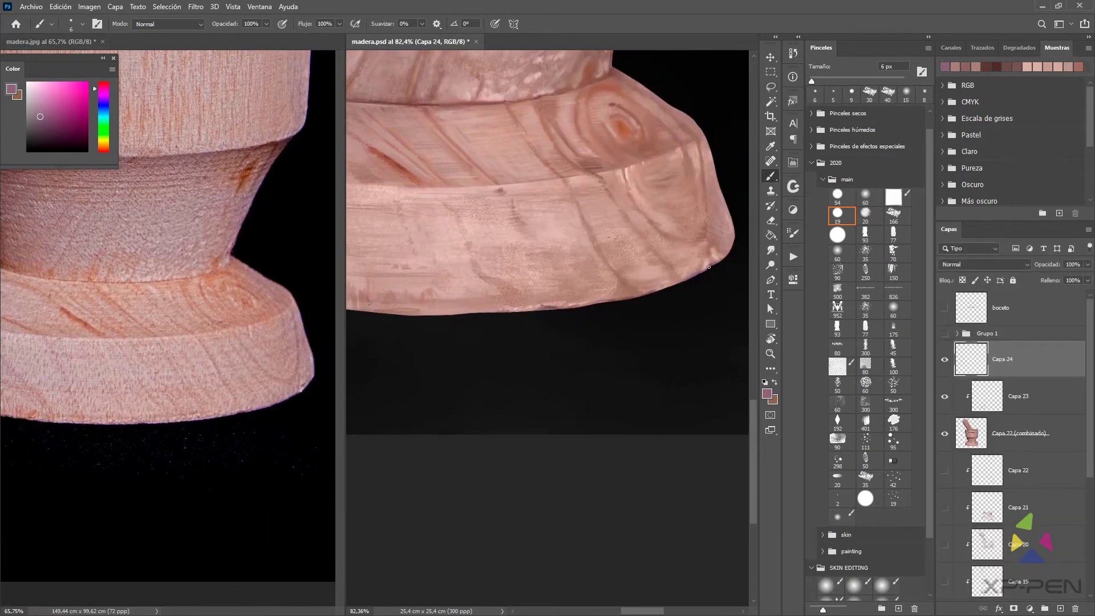
pyautogui.keyDown('alt'); pyautogui.click(708, 268); pyautogui.keyUp('alt')
pyautogui.keyDown('alt'); pyautogui.click(711, 266); pyautogui.keyUp('alt')
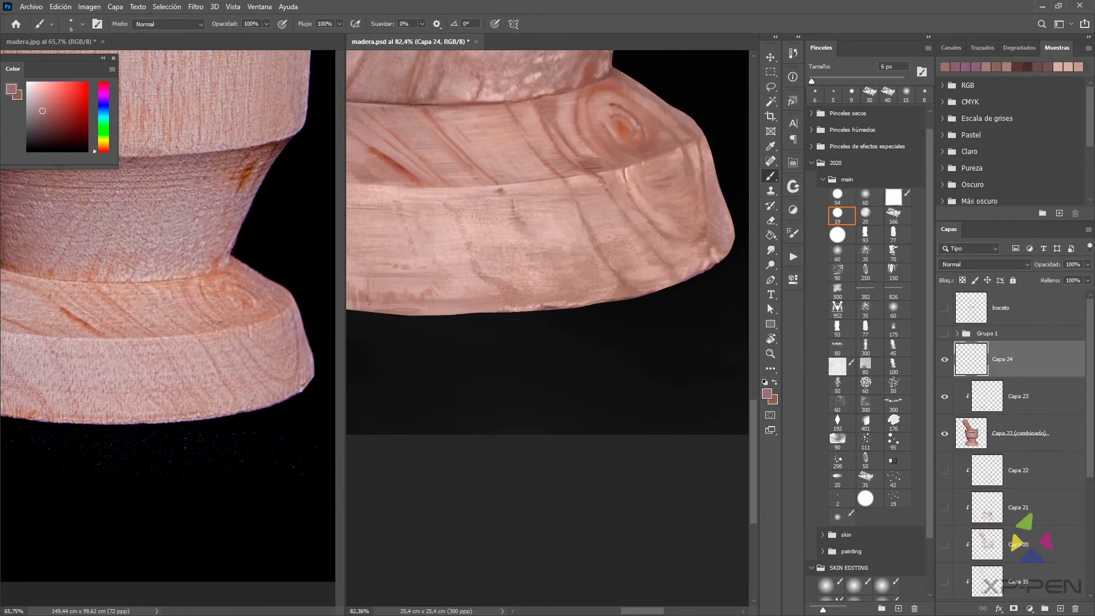
pyautogui.moveTo(716, 262)
pyautogui.mouseDown()
pyautogui.moveTo(729, 250)
pyautogui.moveTo(719, 301)
pyautogui.mouseUp()
pyautogui.keyDown('alt'); pyautogui.click(721, 267); pyautogui.keyUp('alt')
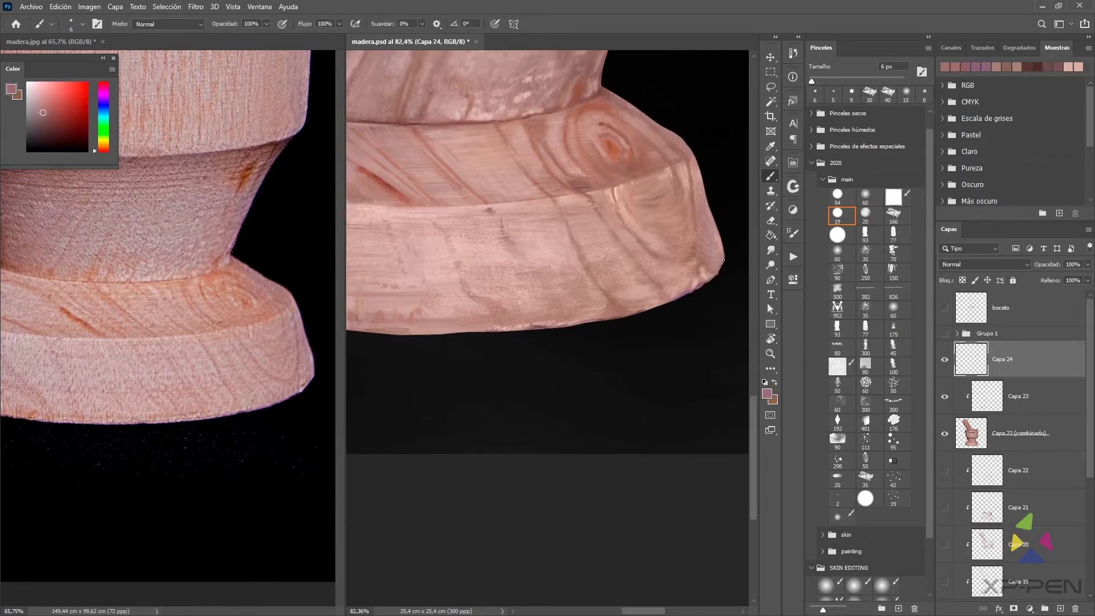
# Add small irregularities to the base's right corner and along the underside toward the center, using sampled purple and dark red at 6 px
pyautogui.moveTo(723, 260); pyautogui.dragTo(749, 229)
pyautogui.keyDown('alt'); pyautogui.click(697, 264); pyautogui.keyUp('alt')
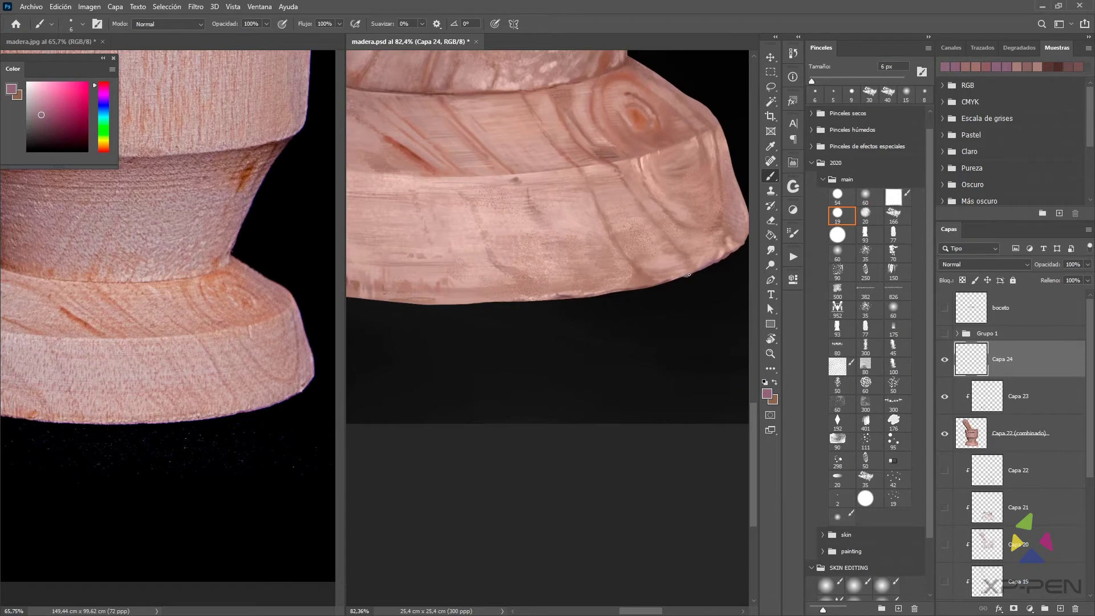
pyautogui.keyDown('alt'); pyautogui.click(688, 274); pyautogui.keyUp('alt')
pyautogui.moveTo(689, 276); pyautogui.dragTo(675, 280)
pyautogui.moveTo(674, 279); pyautogui.dragTo(698, 280)
pyautogui.keyDown('alt'); pyautogui.click(693, 277); pyautogui.keyUp('alt')
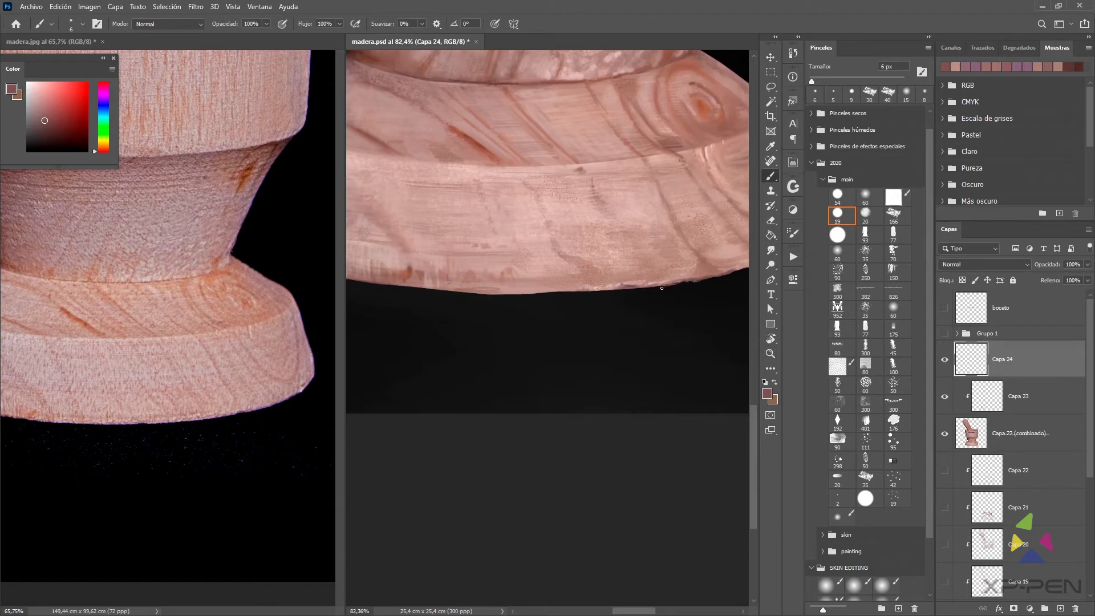
# Break up the outline at the center of the base's lower edge with sampled pink and dark red tones at 6 px
pyautogui.moveTo(625, 297); pyautogui.dragTo(674, 298)
pyautogui.keyDown('alt'); pyautogui.click(642, 288); pyautogui.keyUp('alt')
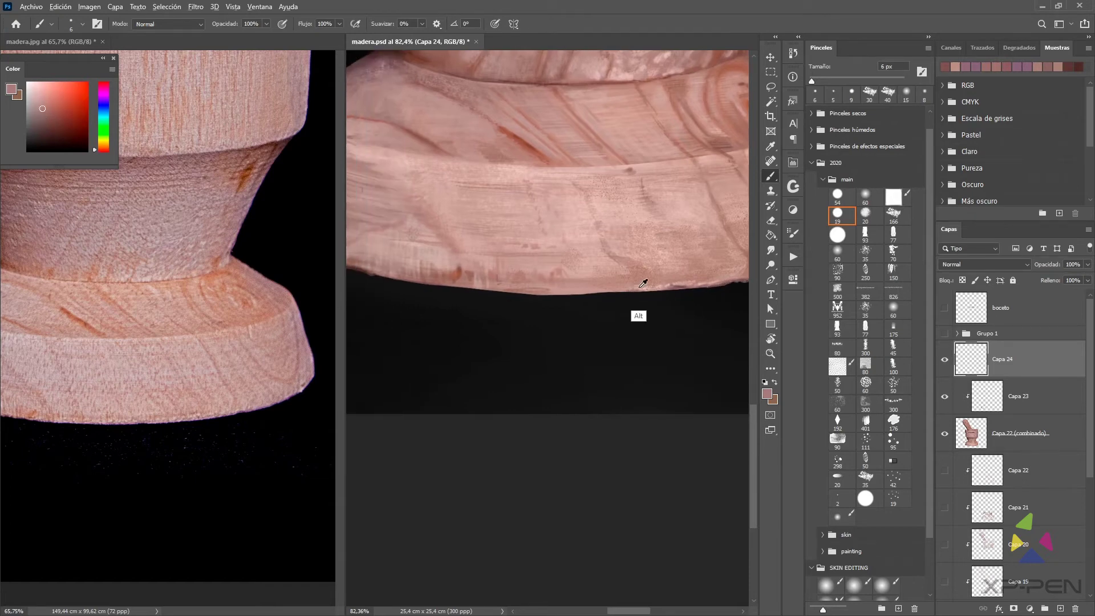
pyautogui.hscroll(1, 656, 291)
pyautogui.keyDown('alt'); pyautogui.click(656, 291); pyautogui.keyUp('alt')
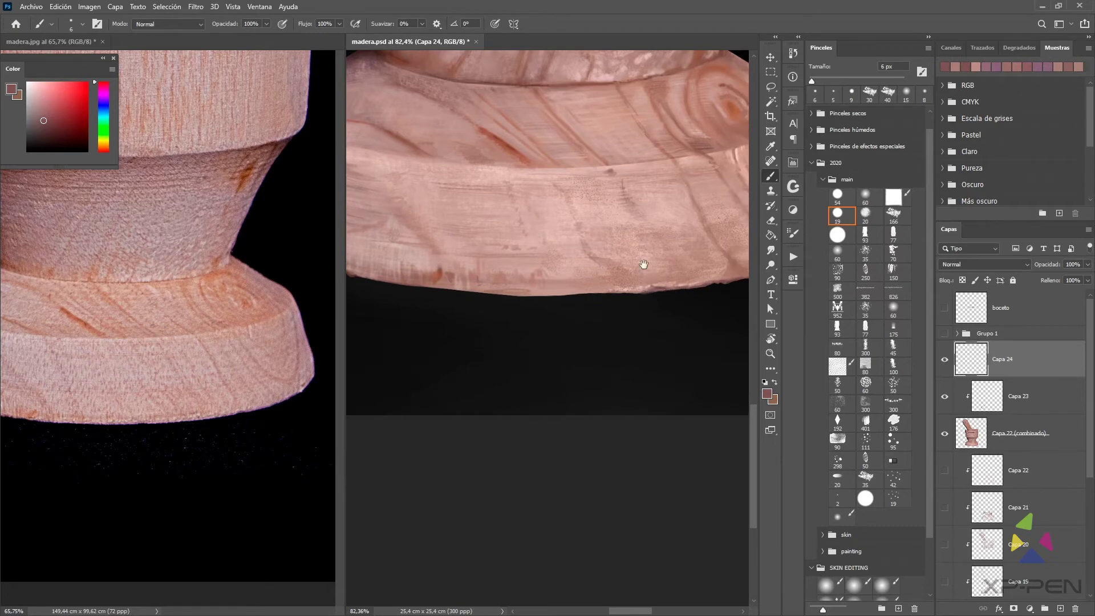
pyautogui.scroll(-1, 644, 265)
pyautogui.hscroll(-1, 644, 264)
pyautogui.keyDown('alt'); pyautogui.click(551, 282); pyautogui.keyUp('alt')
pyautogui.keyDown('alt'); pyautogui.click(547, 287); pyautogui.keyUp('alt')
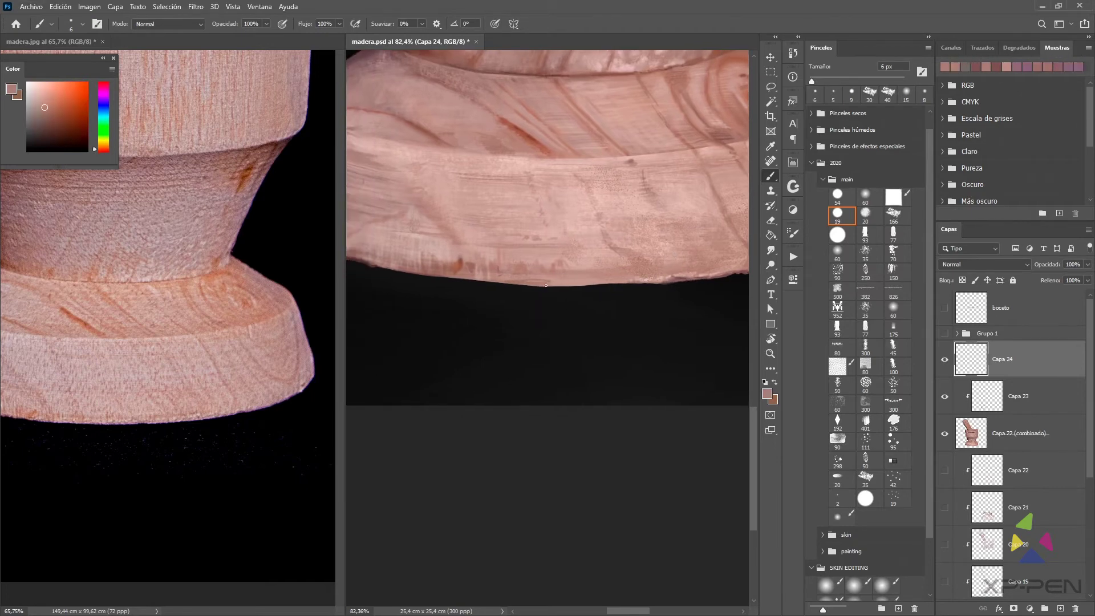
pyautogui.moveTo(558, 286); pyautogui.dragTo(625, 295)
# Refine the irregular lower edge from the base's center toward its left side with sampled dark red and light pink
pyautogui.hscroll(-3, 625, 294)
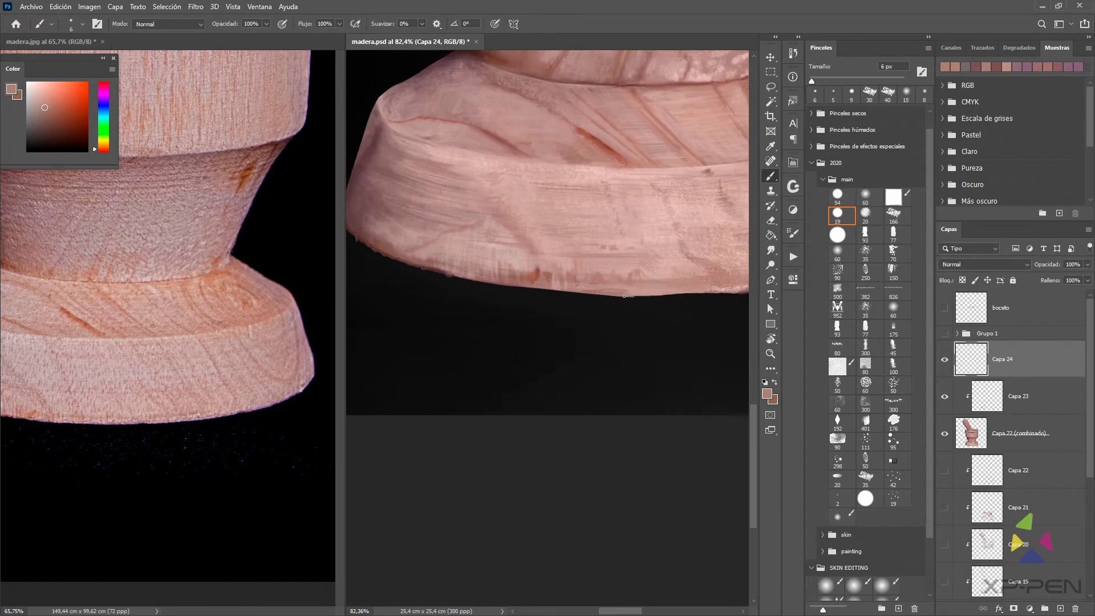
pyautogui.hscroll(-2, 621, 297)
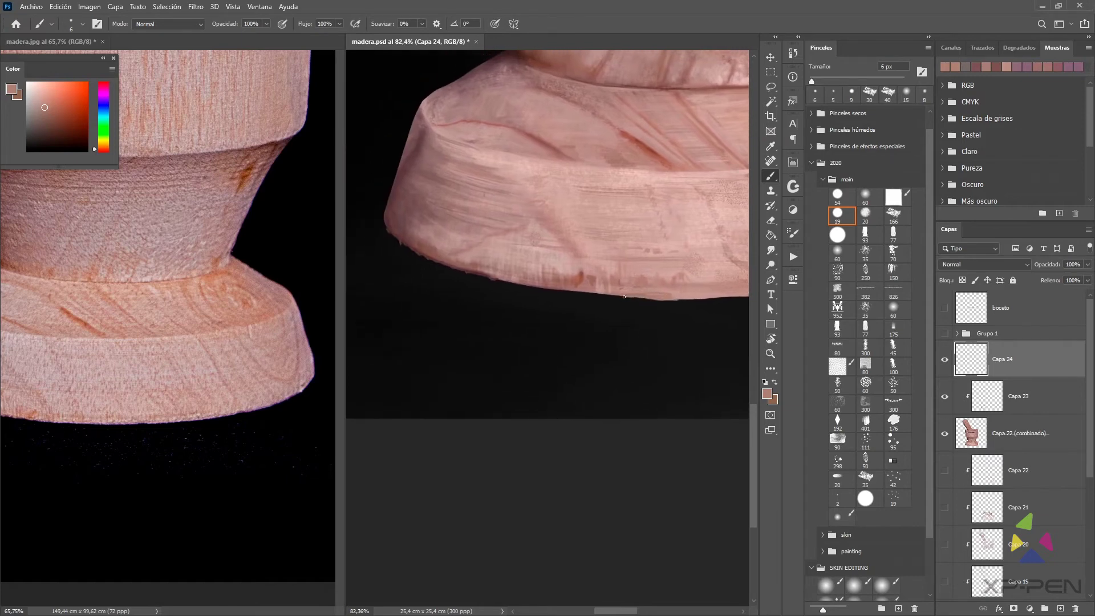
pyautogui.hscroll(-2, 633, 296)
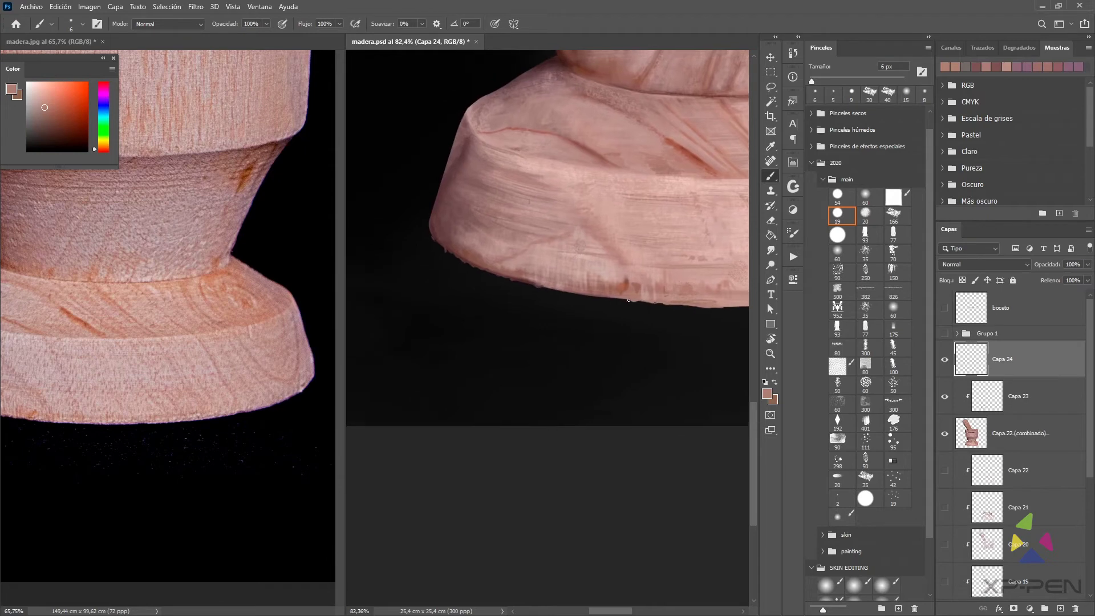
pyautogui.keyDown('alt'); pyautogui.click(596, 296); pyautogui.keyUp('alt')
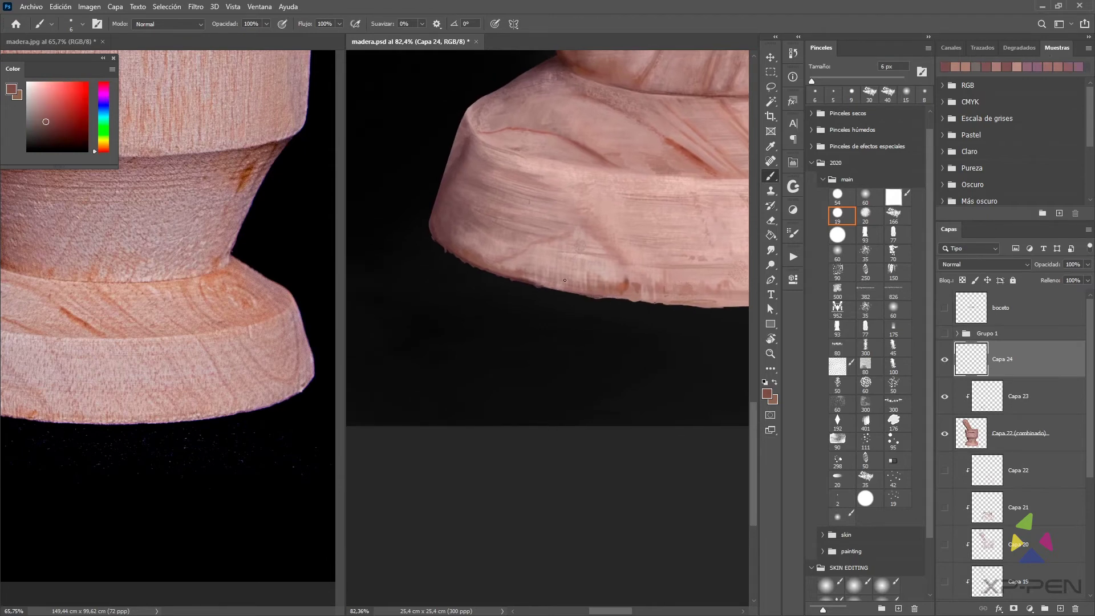
pyautogui.moveTo(656, 278); pyautogui.dragTo(600, 254)
pyautogui.keyDown('alt'); pyautogui.click(675, 276); pyautogui.keyUp('alt')
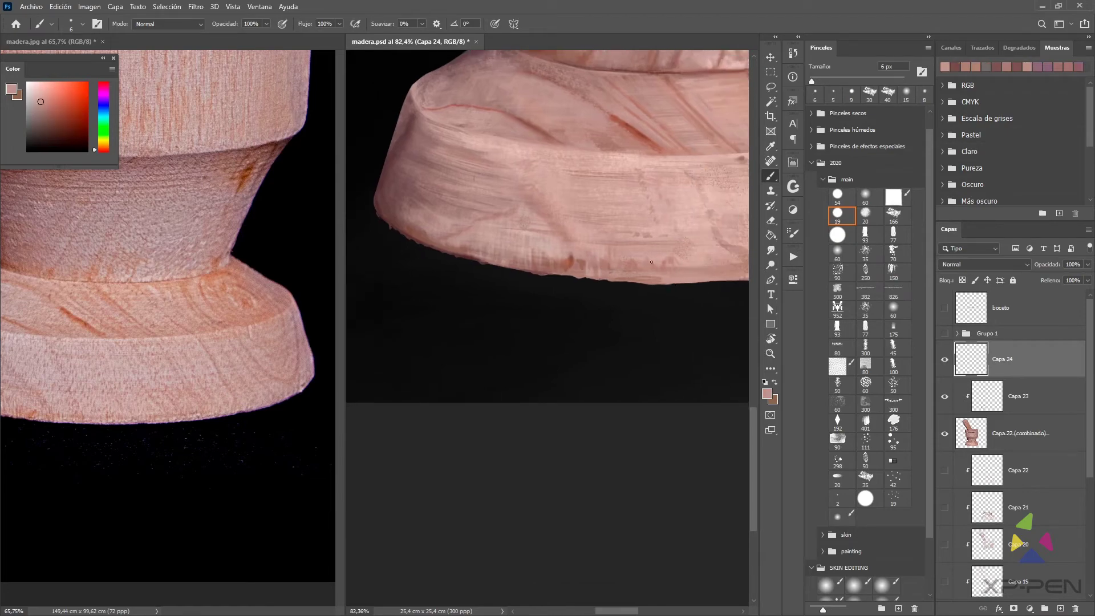
# Save madera.psd and review the whole mortar and pestle at a reduced zoom
pyautogui.hotkey('ctrl', '-')
pyautogui.hotkey('ctrl', '-')
pyautogui.hotkey('ctrl', '-')
pyautogui.hotkey('ctrl', 's')
pyautogui.hotkey('ctrl', '-')
pyautogui.hotkey('ctrl', '-')
pyautogui.hotkey('ctrl', '=')
pyautogui.hotkey('ctrl', '=')
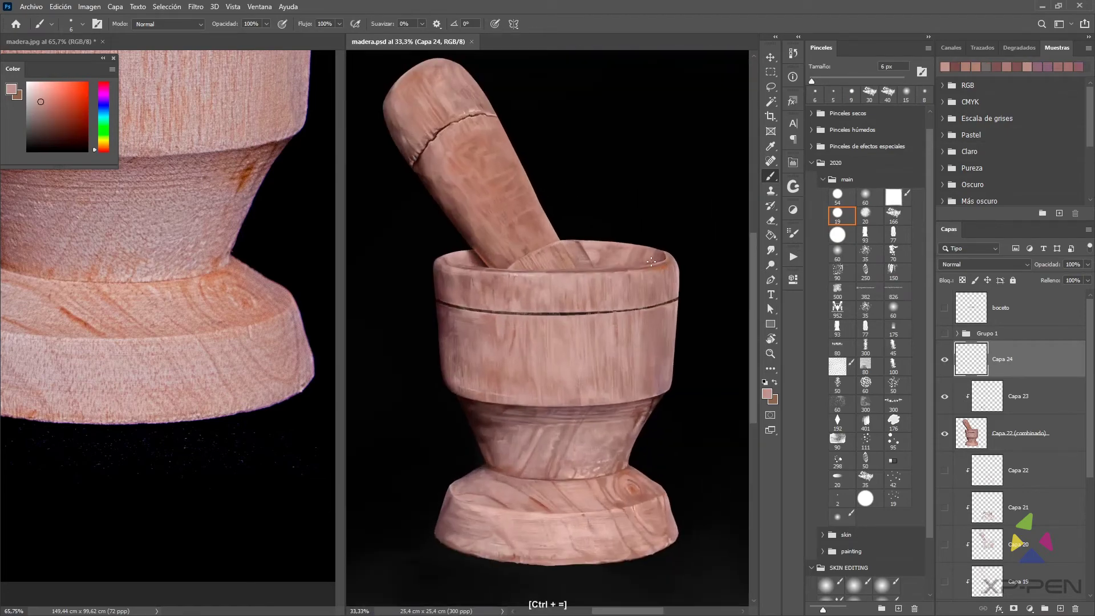
# Retouch the outline at the left corner of the mortar's rim with the 6 px round brush in pink sampled from the wood
pyautogui.hotkey('ctrl', '=')
pyautogui.moveTo(207, 75); pyautogui.dragTo(269, 362)
pyautogui.moveTo(164, 234); pyautogui.dragTo(251, 327)
pyautogui.moveTo(508, 258); pyautogui.dragTo(571, 269)
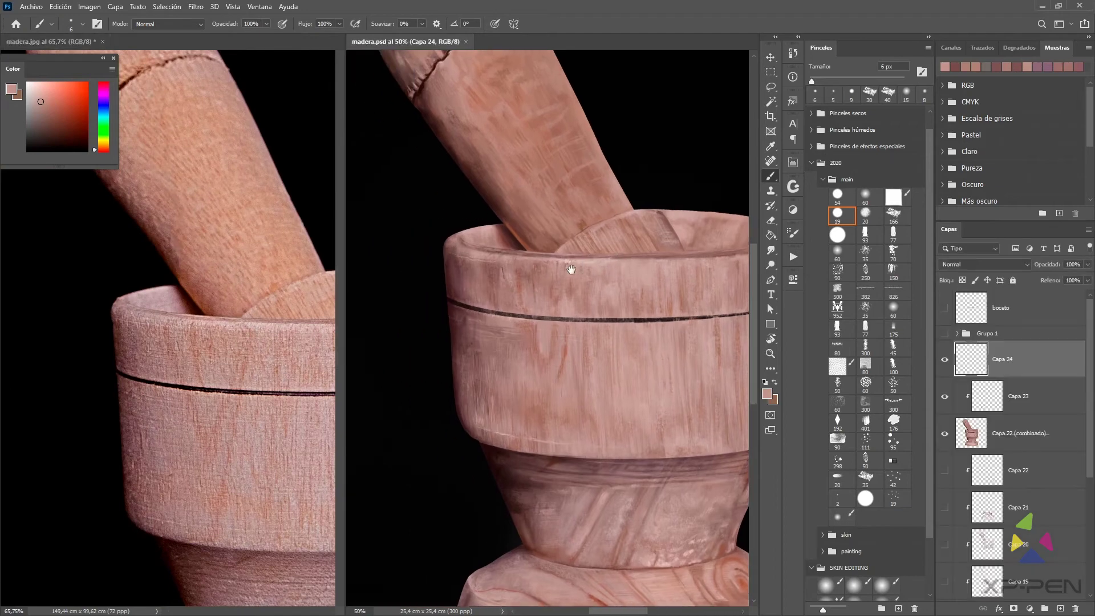
pyautogui.moveTo(446, 242); pyautogui.dragTo(599, 275)
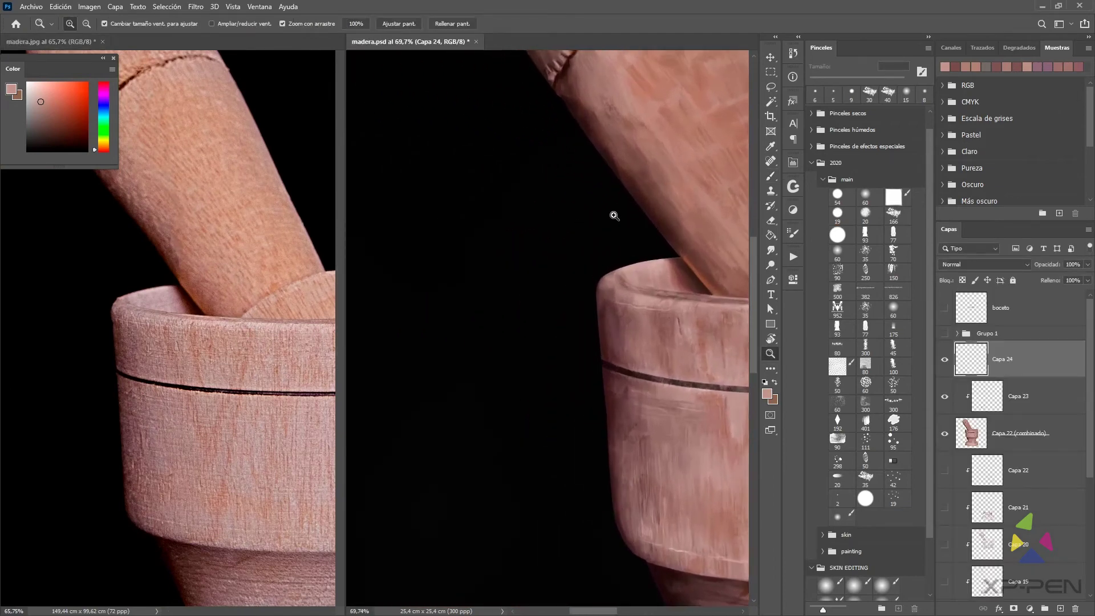
pyautogui.keyDown('alt'); pyautogui.click(609, 276); pyautogui.keyUp('alt')
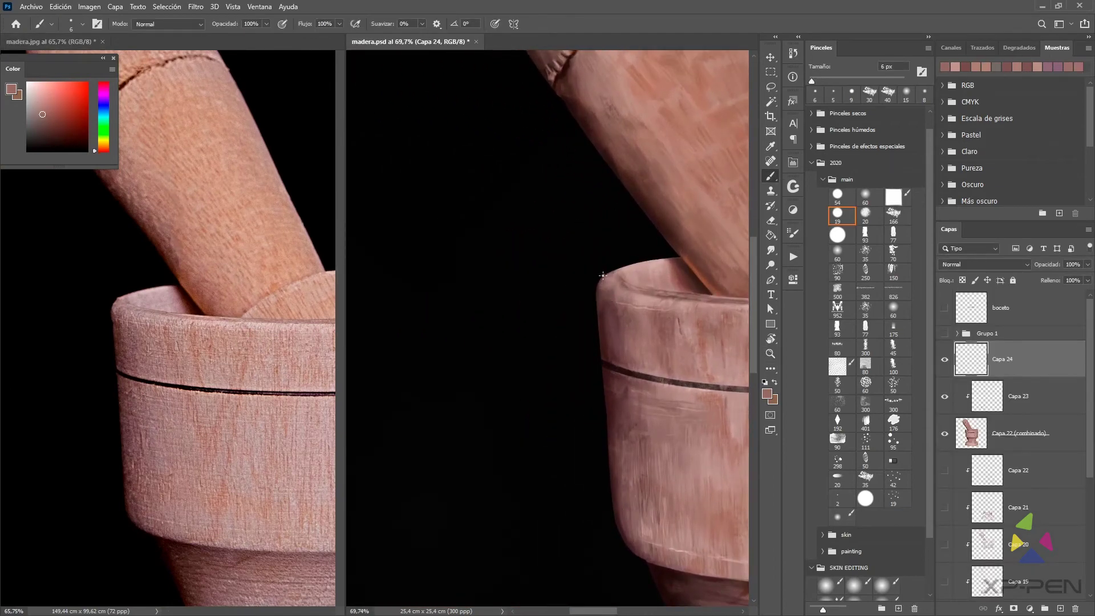
pyautogui.moveTo(603, 276); pyautogui.dragTo(600, 288)
pyautogui.moveTo(600, 248); pyautogui.dragTo(596, 287)
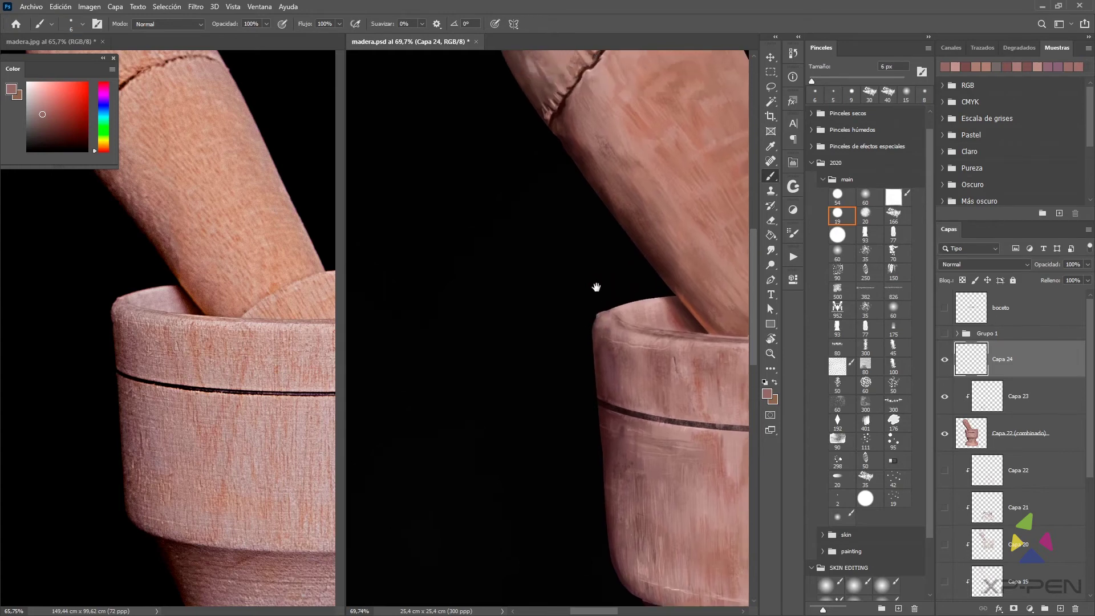
pyautogui.moveTo(702, 291); pyautogui.dragTo(604, 271)
pyautogui.moveTo(599, 415); pyautogui.dragTo(599, 279)
pyautogui.moveTo(736, 162); pyautogui.dragTo(616, 274)
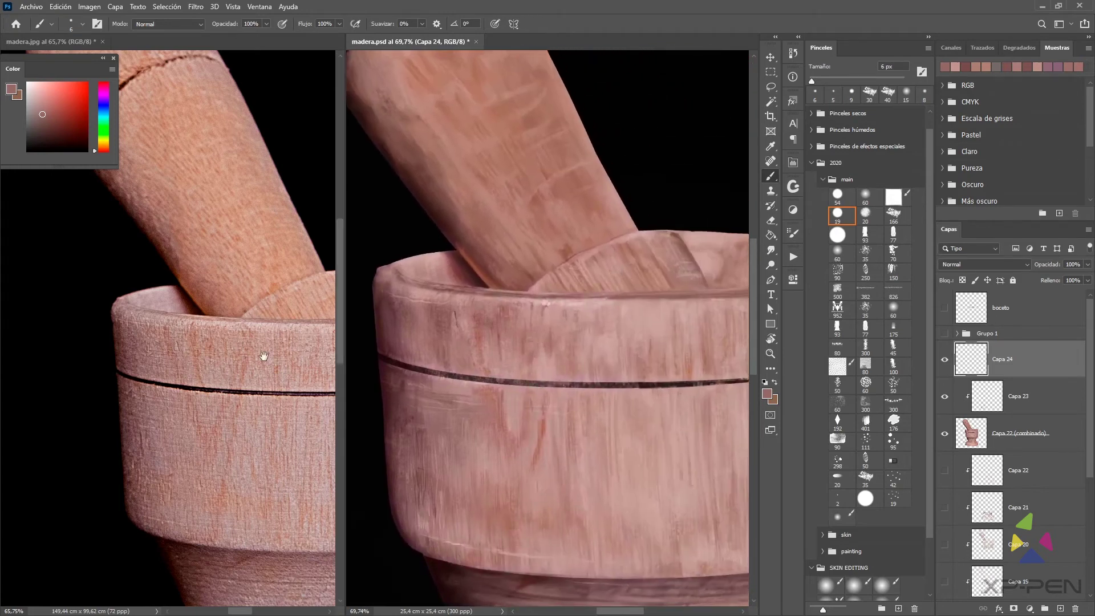
# Compare the full reference photo with the full painting, both at 25% zoom, and save madera.psd
pyautogui.moveTo(271, 202); pyautogui.dragTo(279, 389)
pyautogui.hotkey('ctrl', '-')
pyautogui.hotkey('ctrl', '-')
pyautogui.hotkey('ctrl', '=')
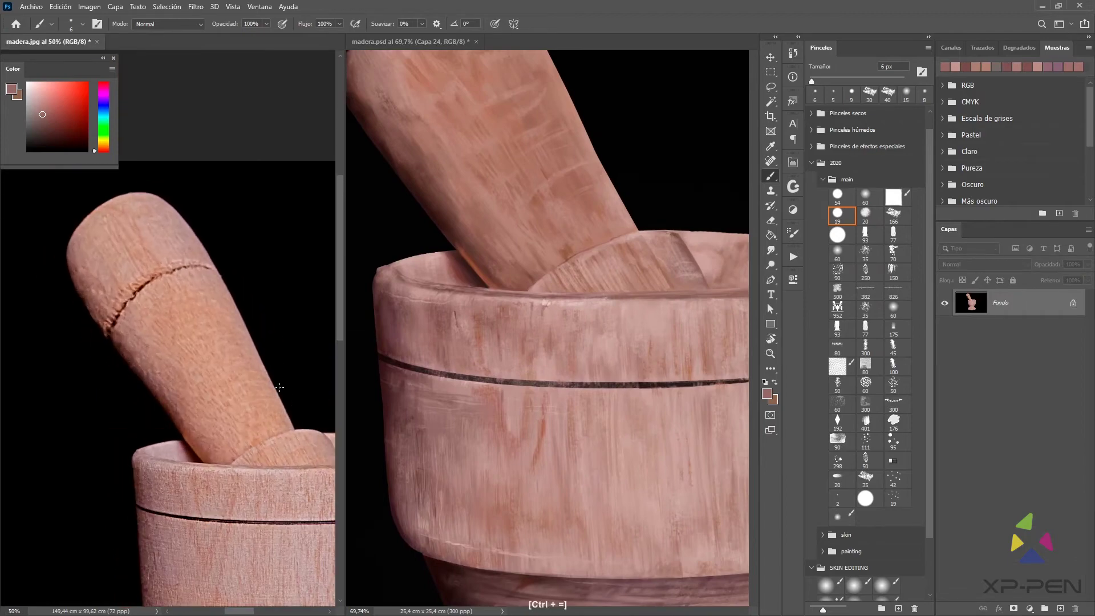
pyautogui.hotkey('ctrl', '-')
pyautogui.click(642, 421)
pyautogui.hotkey('ctrl', '-')
pyautogui.hotkey('ctrl', '-')
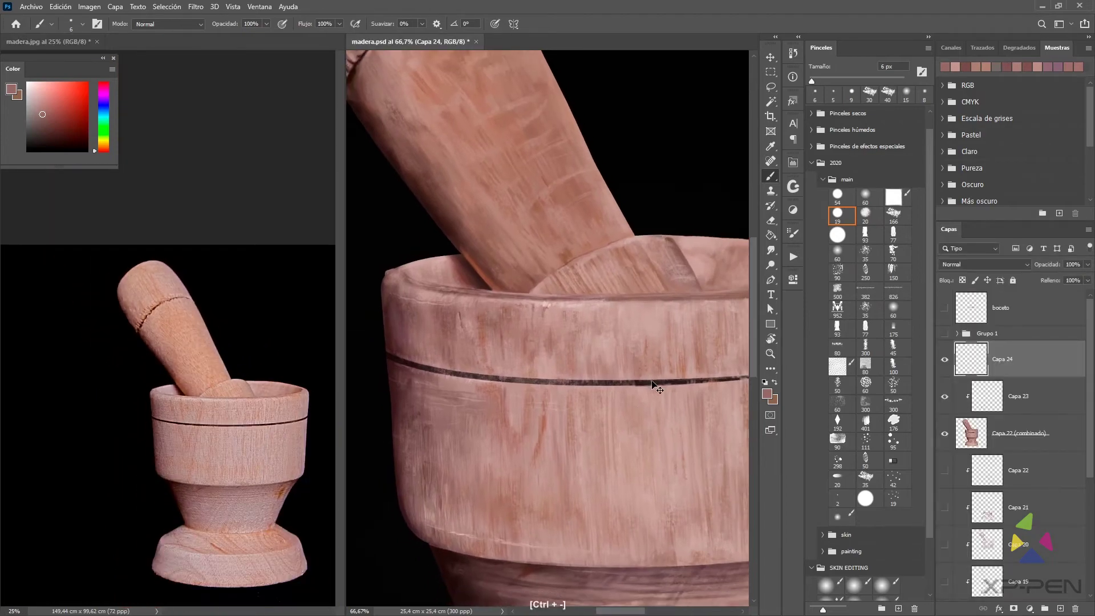
pyautogui.hotkey('ctrl', '-')
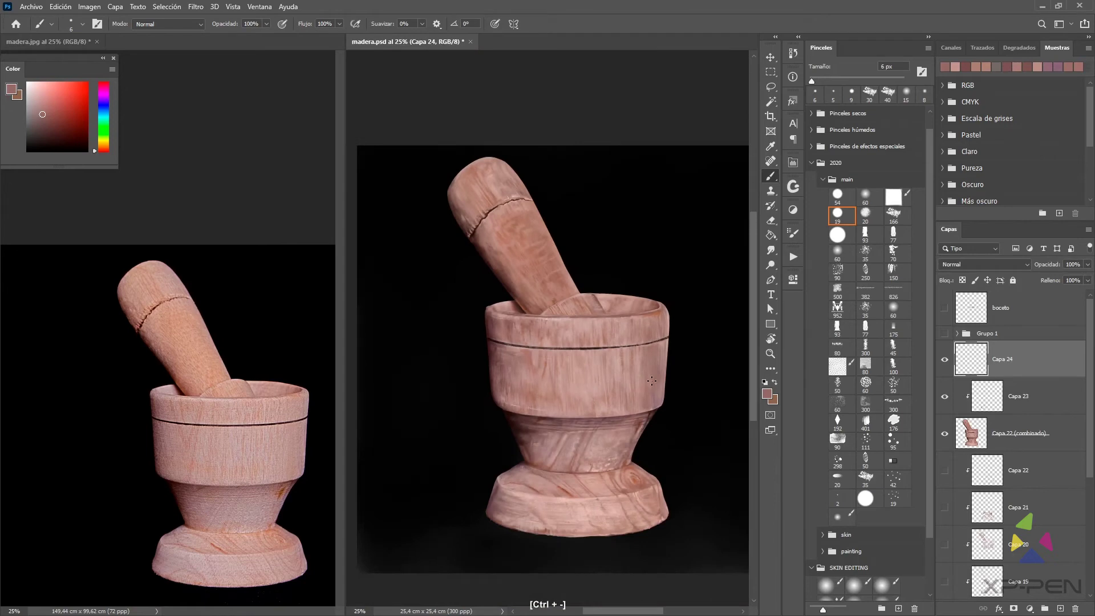
pyautogui.hotkey('ctrl', 's')
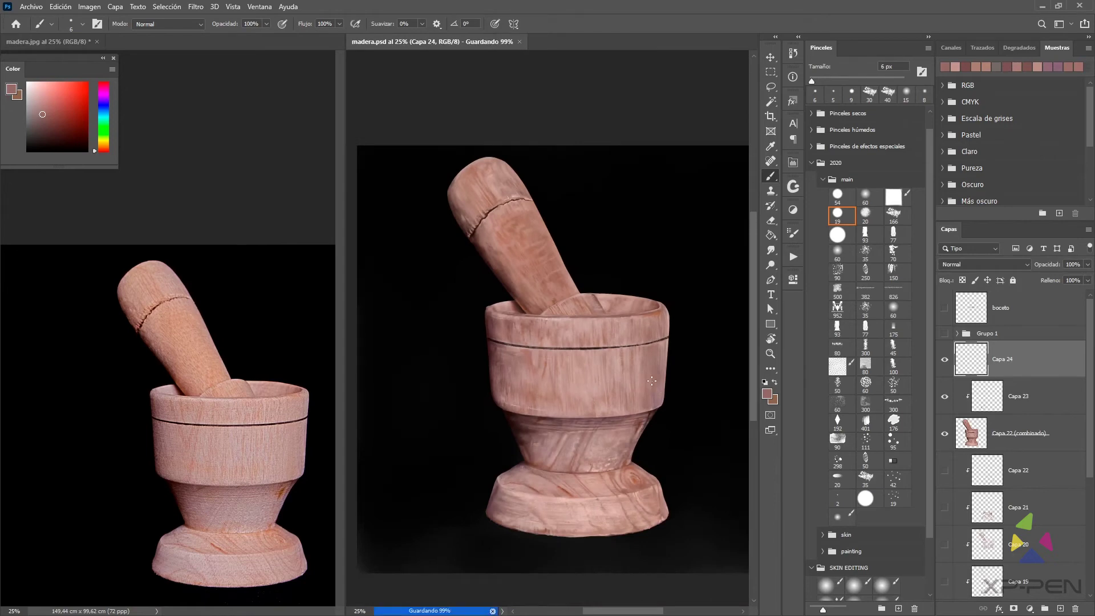
# Merge the layers Capa 24, Capa 23 and Capa 22 (combinado) into one
pyautogui.keyDown('shift'); pyautogui.click(1053, 406); pyautogui.keyUp('shift')
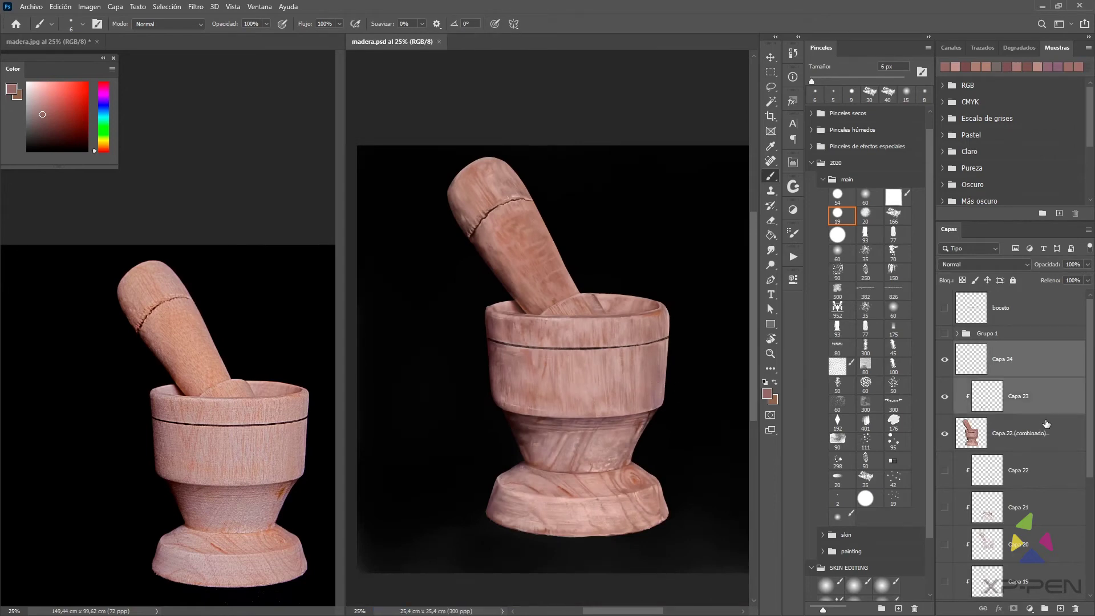
pyautogui.keyDown('shift'); pyautogui.click(1044, 433); pyautogui.keyUp('shift')
pyautogui.hotkey('ctrl', 'e')
# Turn on the older layers from Capa 22 down to base, group them together and hide the group
pyautogui.press('z')
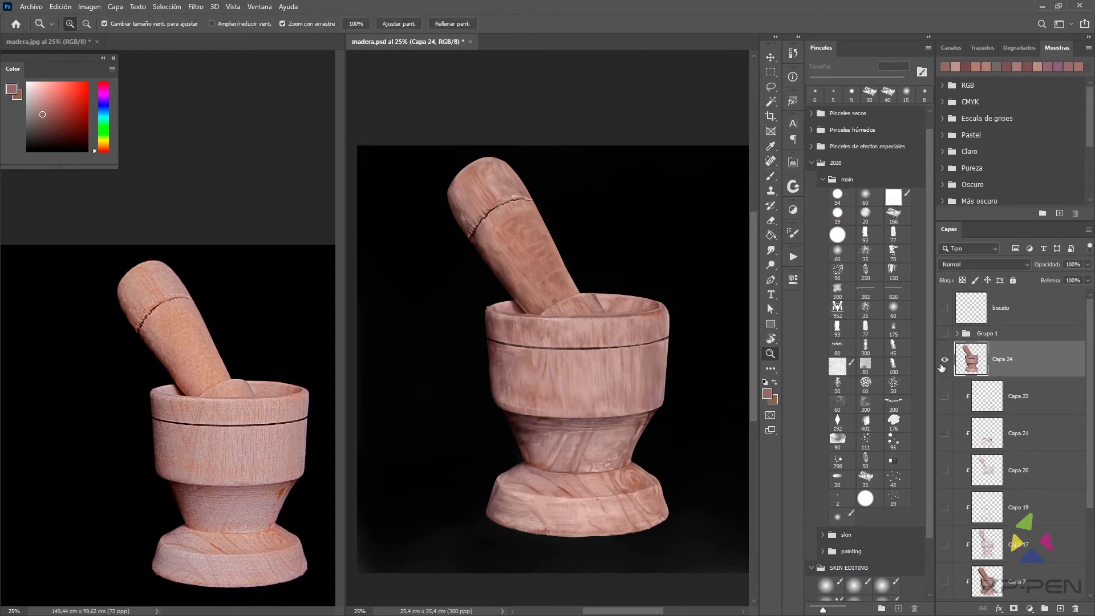
pyautogui.click(944, 360)
pyautogui.click(944, 361)
pyautogui.click(943, 404)
pyautogui.click(946, 447)
pyautogui.click(945, 469)
pyautogui.moveTo(945, 469); pyautogui.dragTo(944, 583)
pyautogui.click(1020, 394)
pyautogui.keyDown('shift'); pyautogui.click(1011, 577); pyautogui.keyUp('shift')
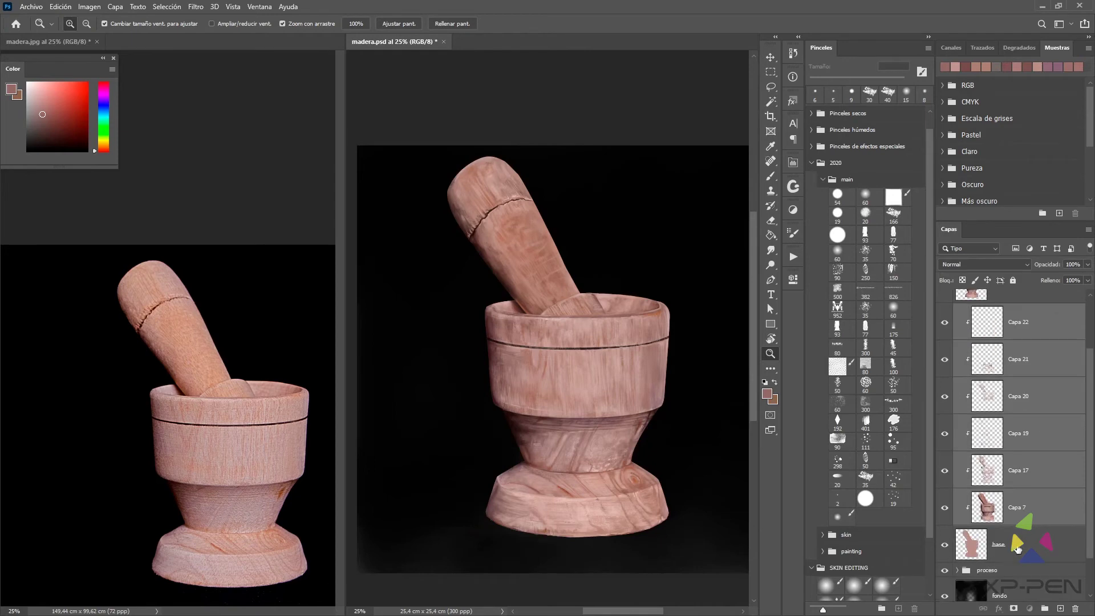
pyautogui.hotkey('ctrl', 'g')
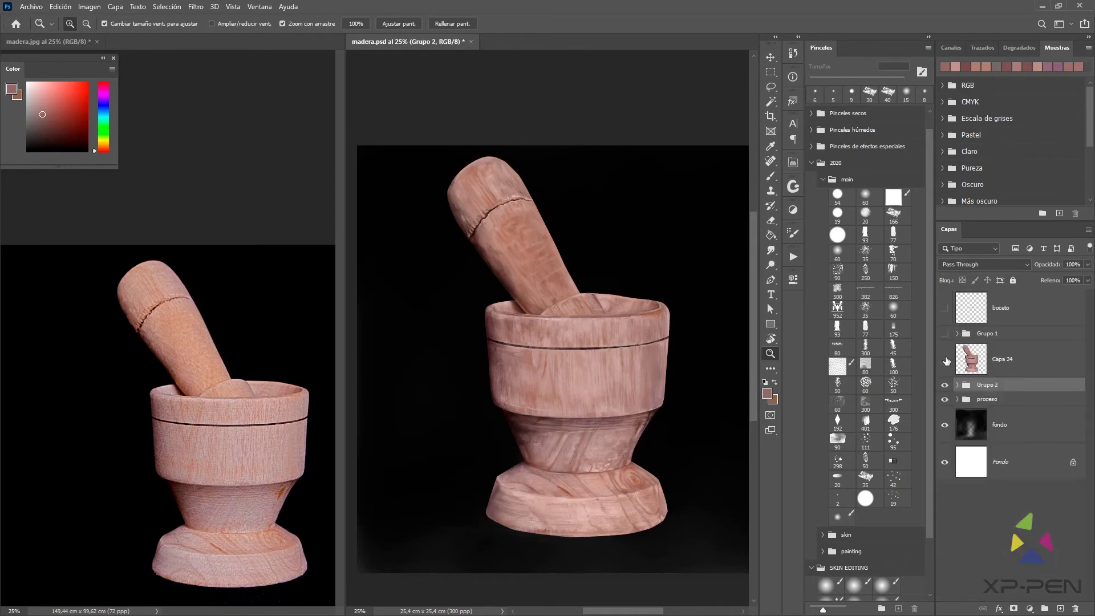
pyautogui.click(944, 384)
# Add a new layer above Capa 24 and make it a clipping mask on it
pyautogui.moveTo(586, 381); pyautogui.dragTo(653, 365)
pyautogui.click(1024, 371)
pyautogui.moveTo(631, 420); pyautogui.dragTo(662, 379)
pyautogui.hotkey('ctrl', 'shift', 'n')
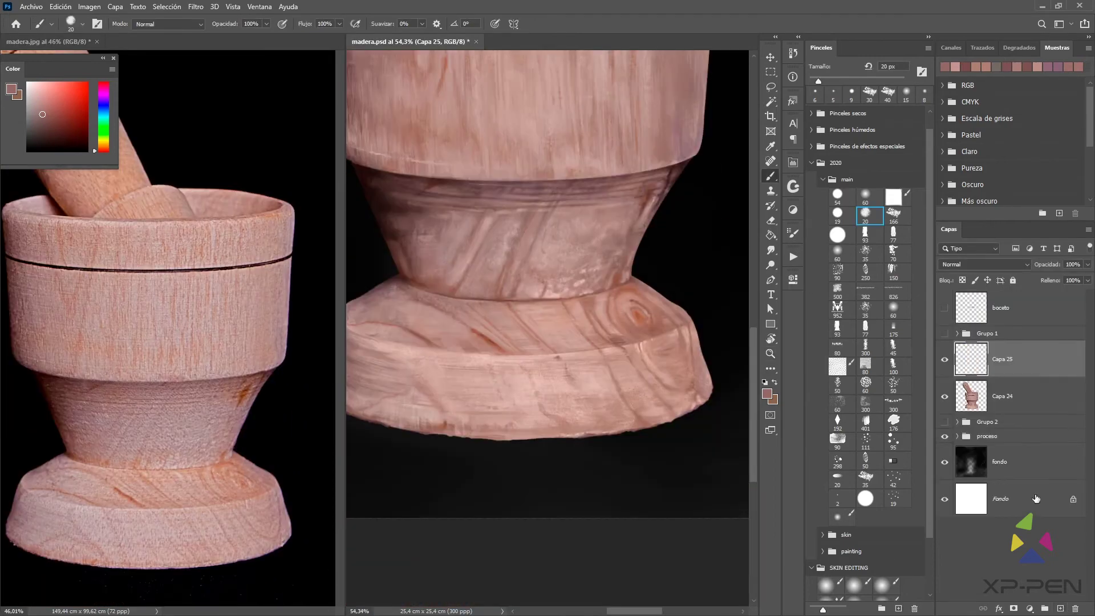
pyautogui.keyDown('alt'); pyautogui.click(1035, 377); pyautogui.keyUp('alt')
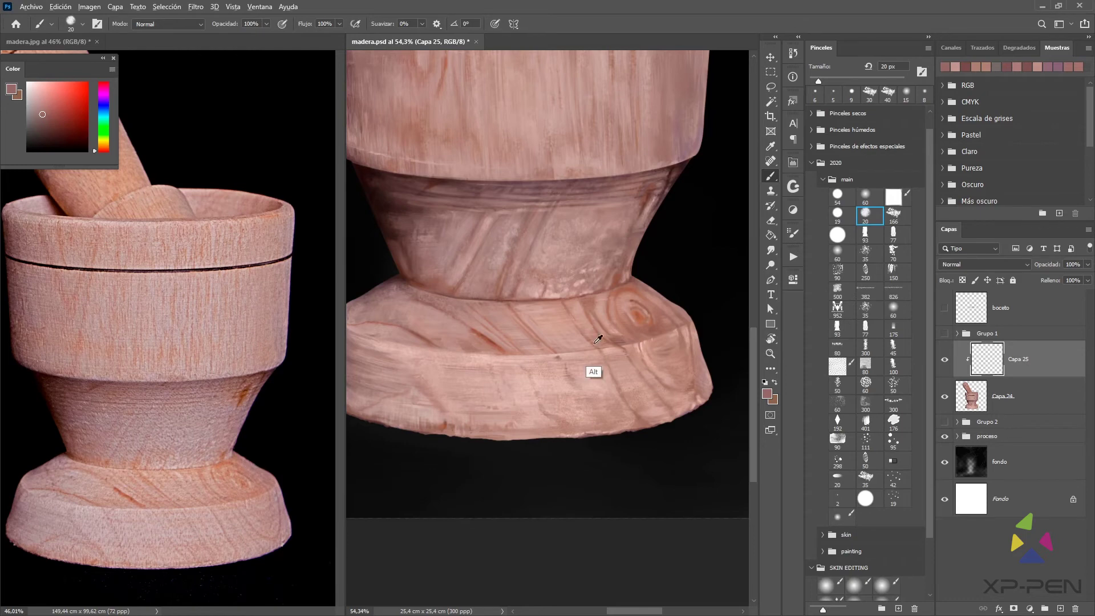
# Paint fine reddish grain marks on the front of the base with the 20 px soft brush reduced to 9 to 10 px, sampling the wood
pyautogui.keyDown('alt'); pyautogui.click(596, 370); pyautogui.keyUp('alt')
pyautogui.press('[')
pyautogui.press('[')
pyautogui.press('[')
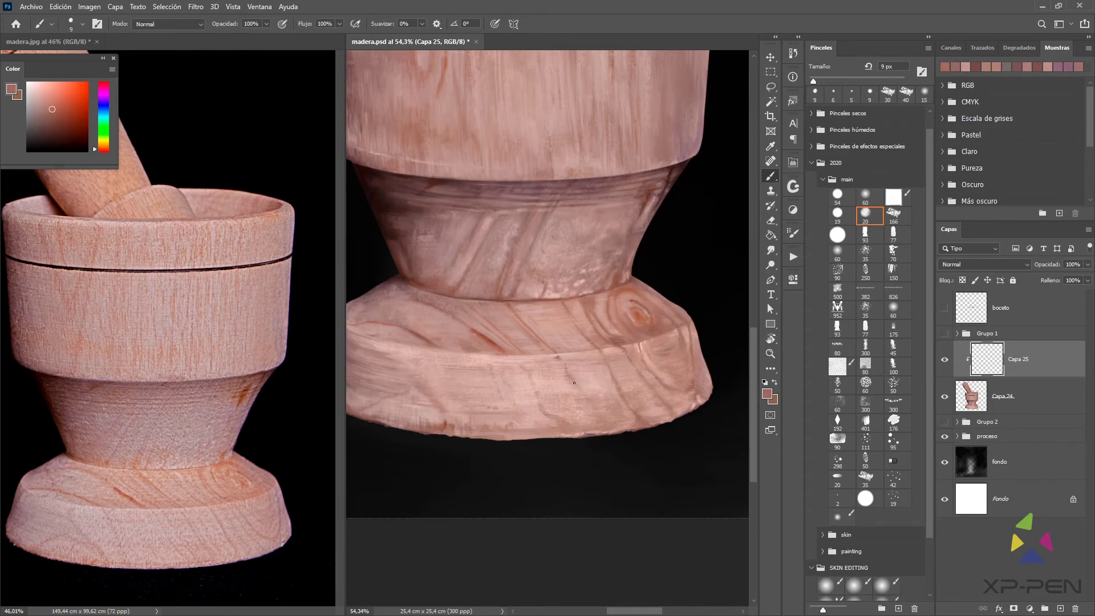
pyautogui.press(']')
pyautogui.press(']')
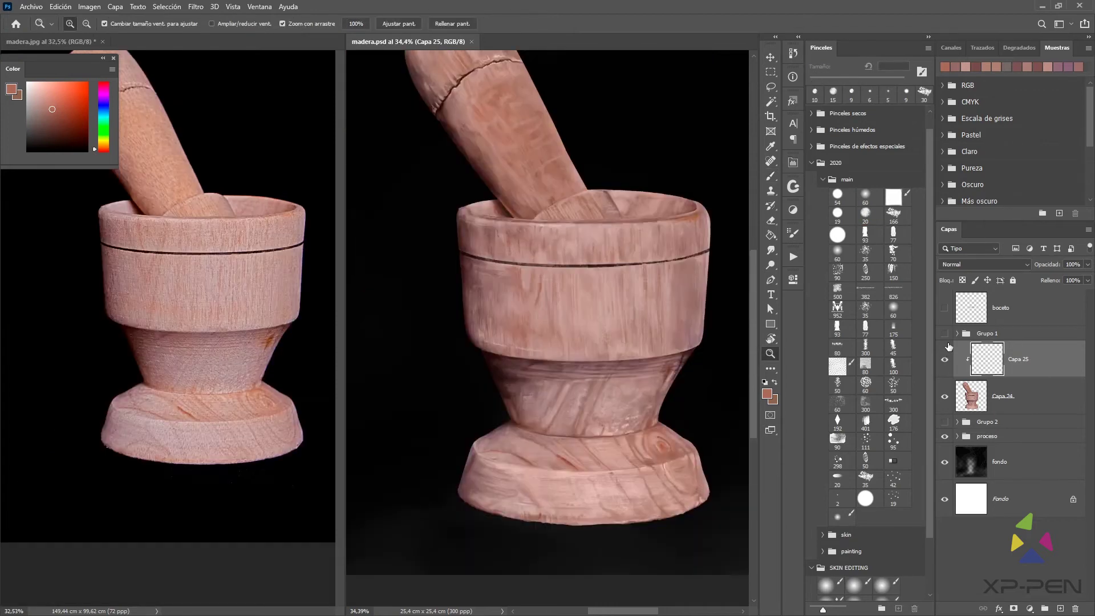
# Paint thin reddish grain marks along the lower edge of the base's front with the 10 px soft brush
pyautogui.click(945, 333)
pyautogui.click(944, 335)
pyautogui.moveTo(522, 483)
pyautogui.mouseDown()
pyautogui.moveTo(611, 457)
pyautogui.moveTo(634, 426)
pyautogui.moveTo(616, 458)
pyautogui.mouseUp()
pyautogui.press('b')
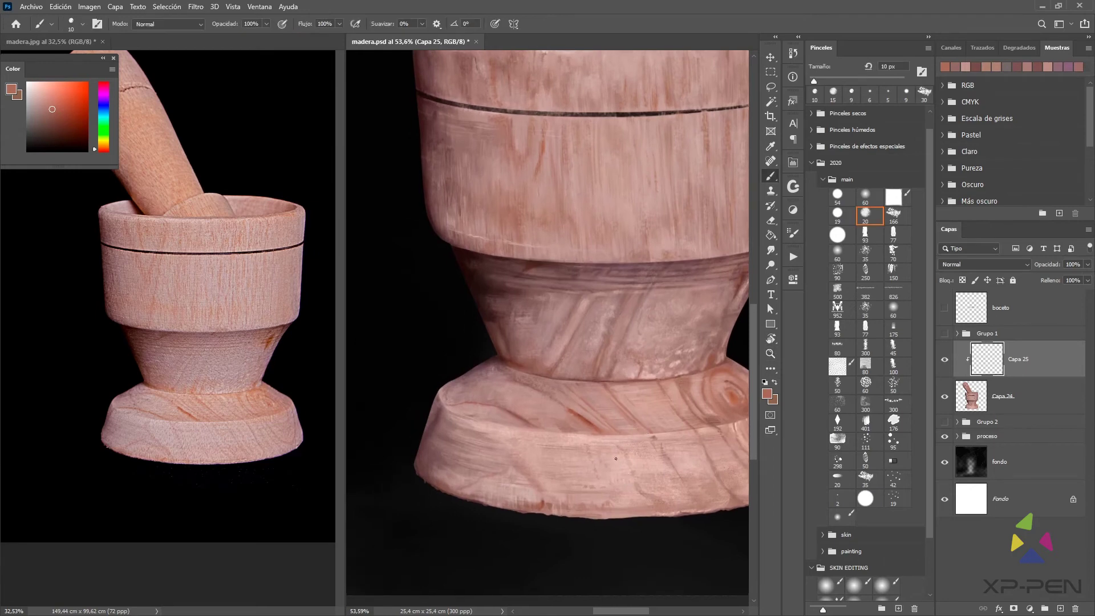
pyautogui.hscroll(-3, 605, 439)
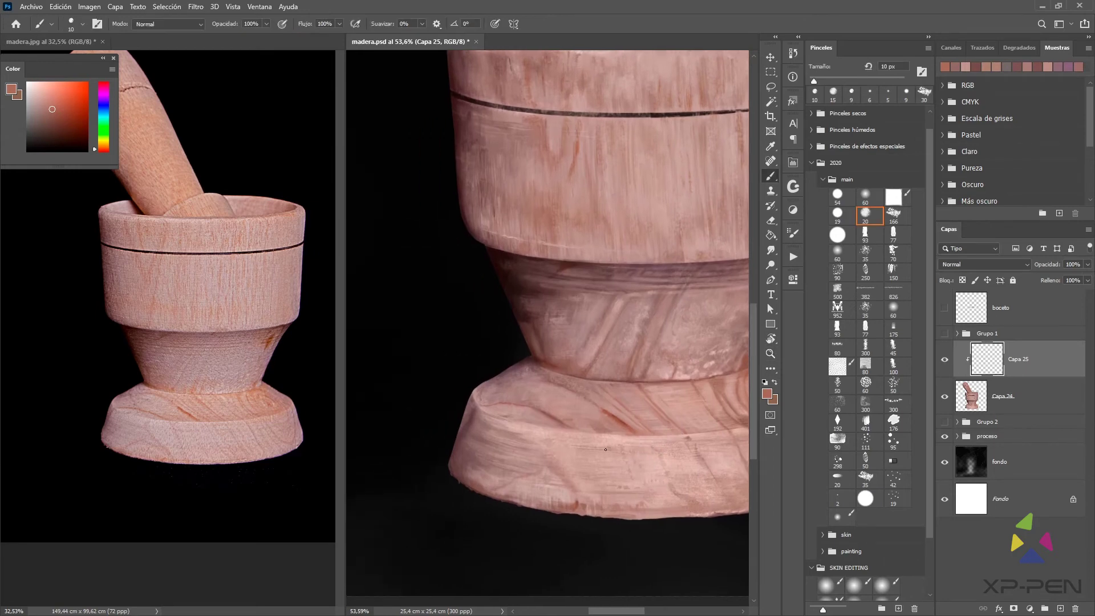
pyautogui.hscroll(-1, 606, 449)
pyautogui.scroll(-1, 592, 460)
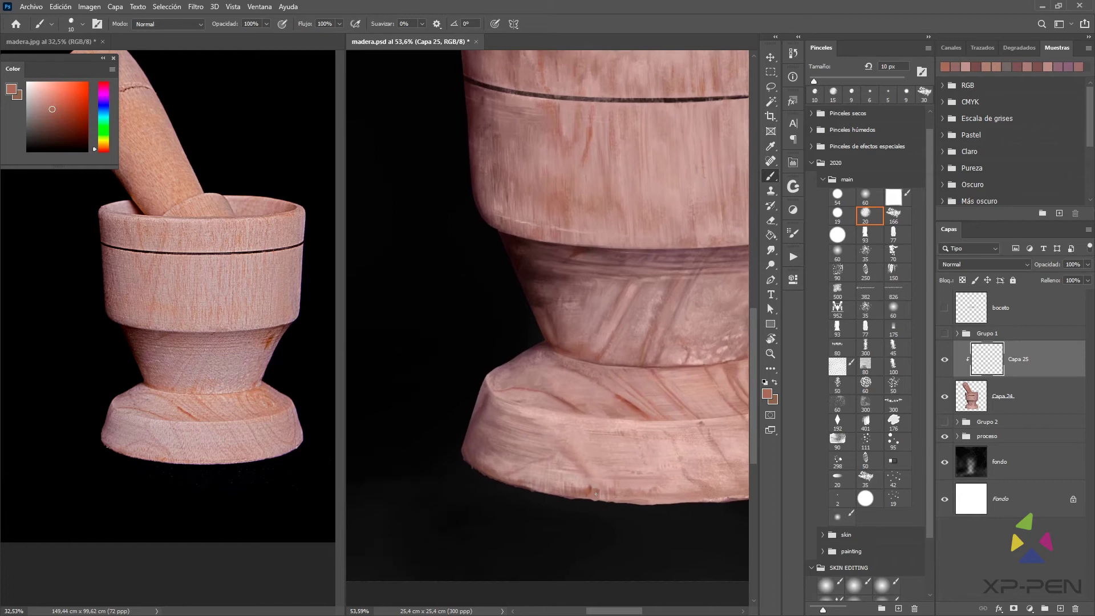
pyautogui.moveTo(702, 472); pyautogui.dragTo(674, 436)
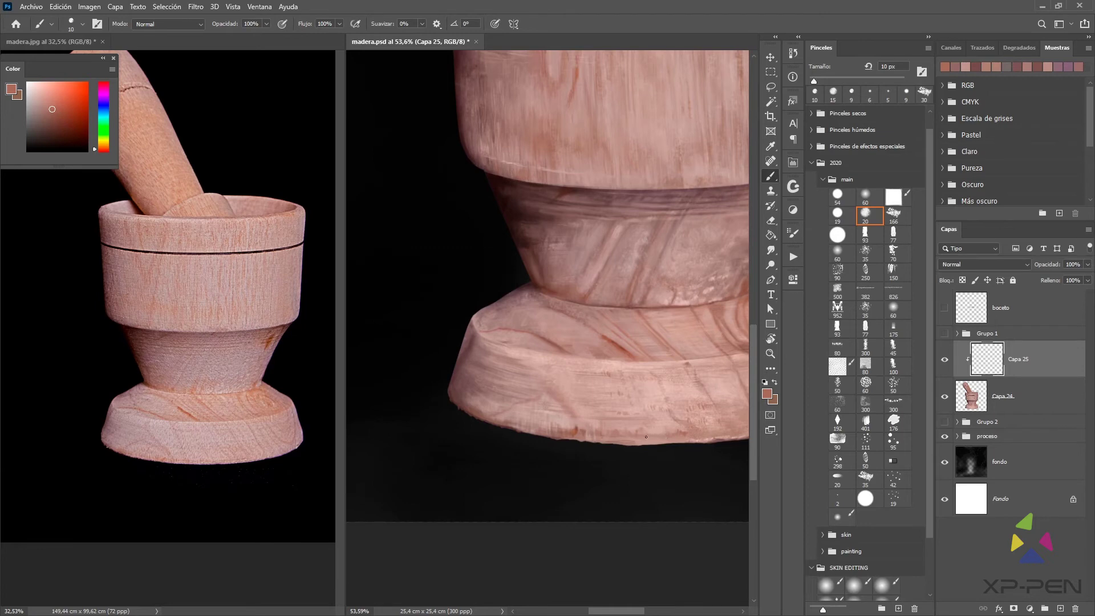
pyautogui.moveTo(710, 439); pyautogui.dragTo(636, 442)
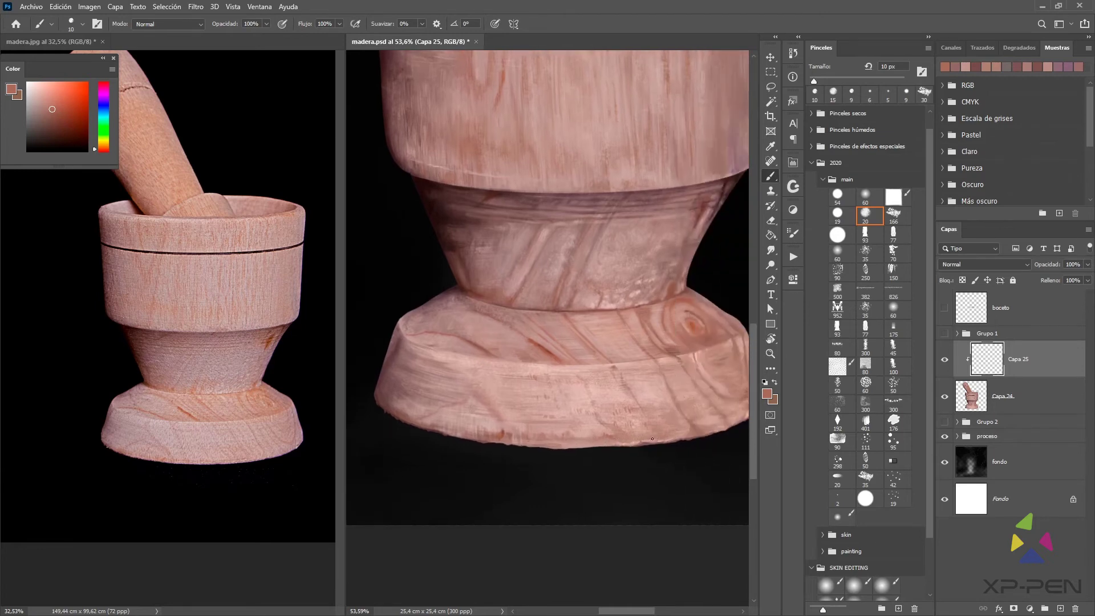
# Continue the fine reddish 10 px grain marks across the right of the base's front and onto its sloping top
pyautogui.moveTo(662, 439); pyautogui.dragTo(647, 444)
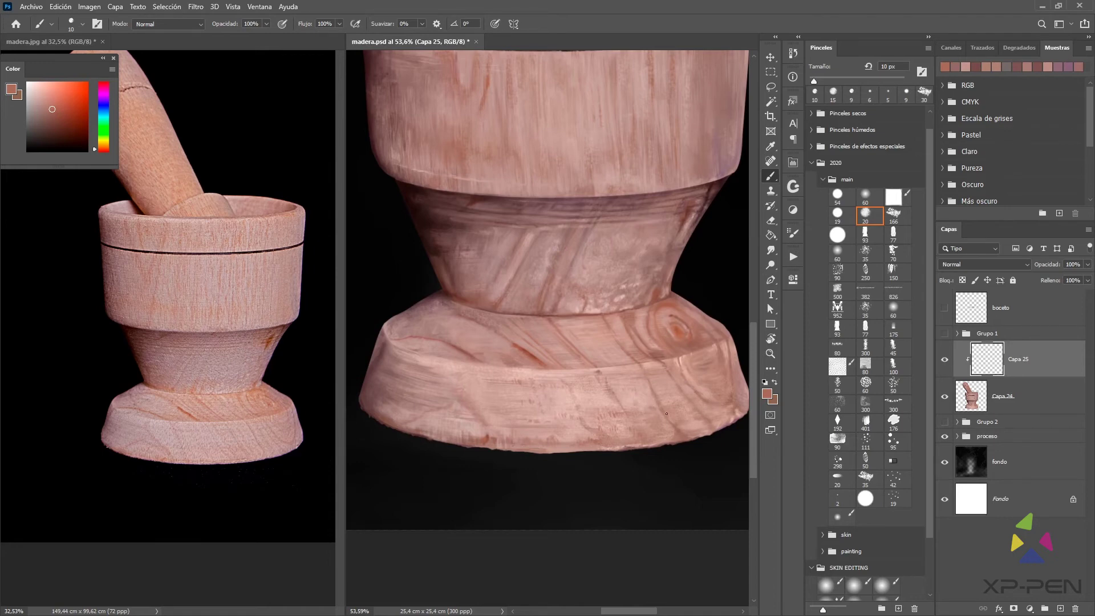
pyautogui.moveTo(668, 416)
pyautogui.mouseDown()
pyautogui.moveTo(654, 403)
pyautogui.moveTo(683, 412)
pyautogui.mouseUp()
pyautogui.moveTo(658, 362); pyautogui.dragTo(651, 361)
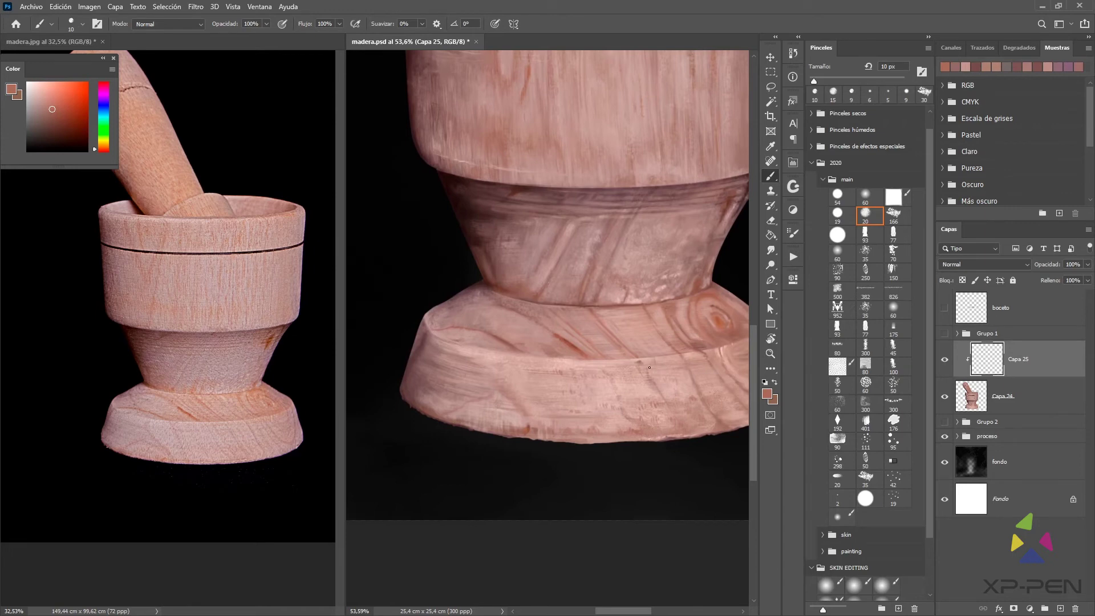
pyautogui.moveTo(657, 361)
pyautogui.mouseDown()
pyautogui.moveTo(647, 359)
pyautogui.moveTo(675, 378)
pyautogui.mouseUp()
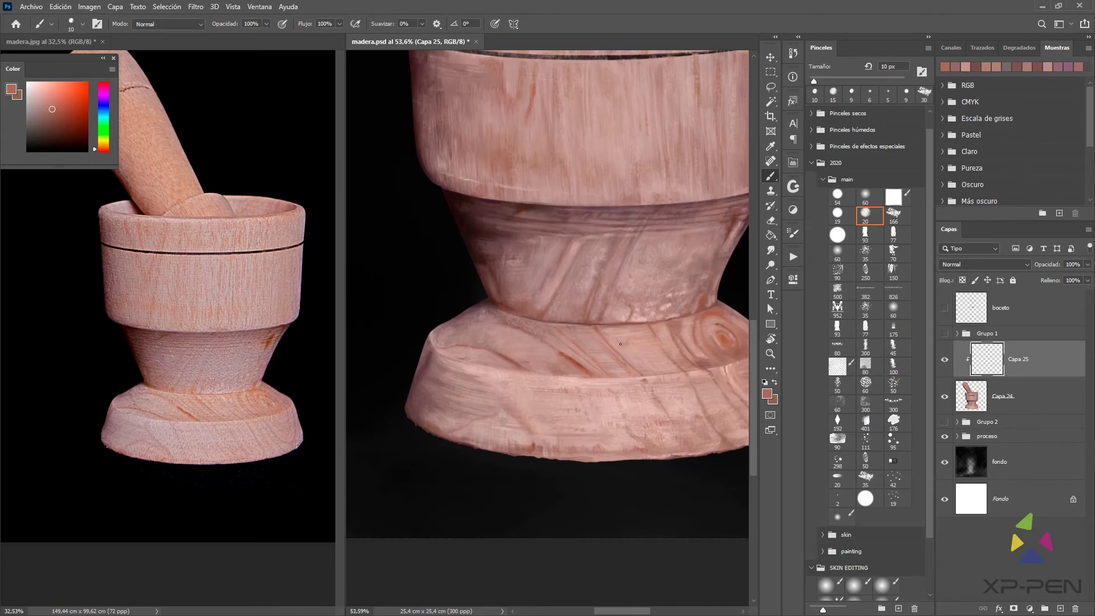
pyautogui.moveTo(634, 371)
pyautogui.mouseDown()
pyautogui.moveTo(652, 383)
pyautogui.moveTo(643, 371)
pyautogui.mouseUp()
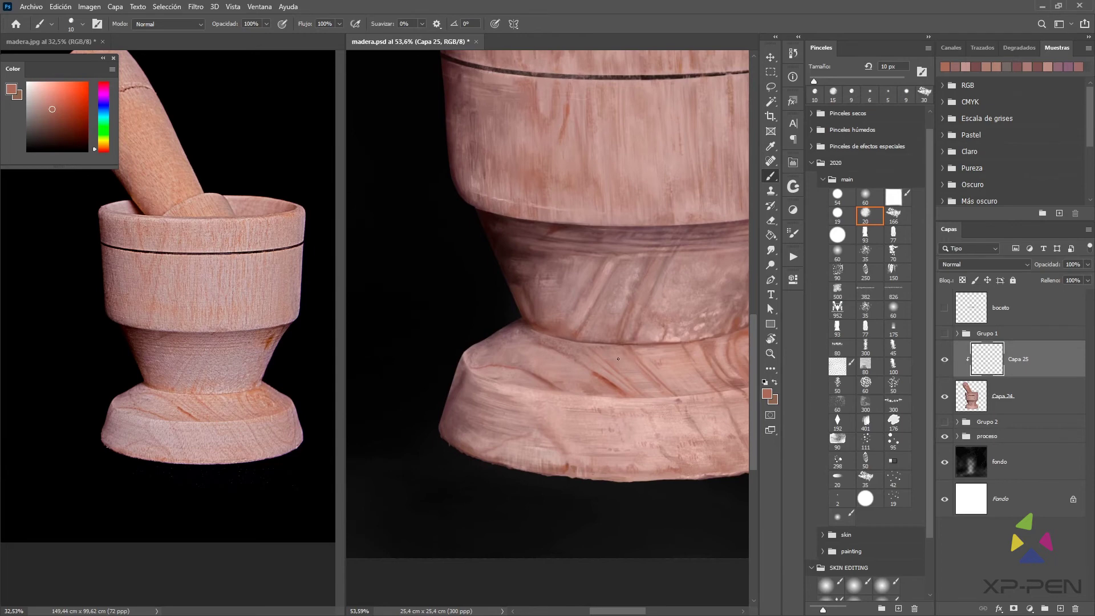
# Paint fine grain on the sloping top of the base at 10 px, alternating light pink and reddish brown tones sampled from the wood
pyautogui.keyDown('alt'); pyautogui.click(665, 441); pyautogui.keyUp('alt')
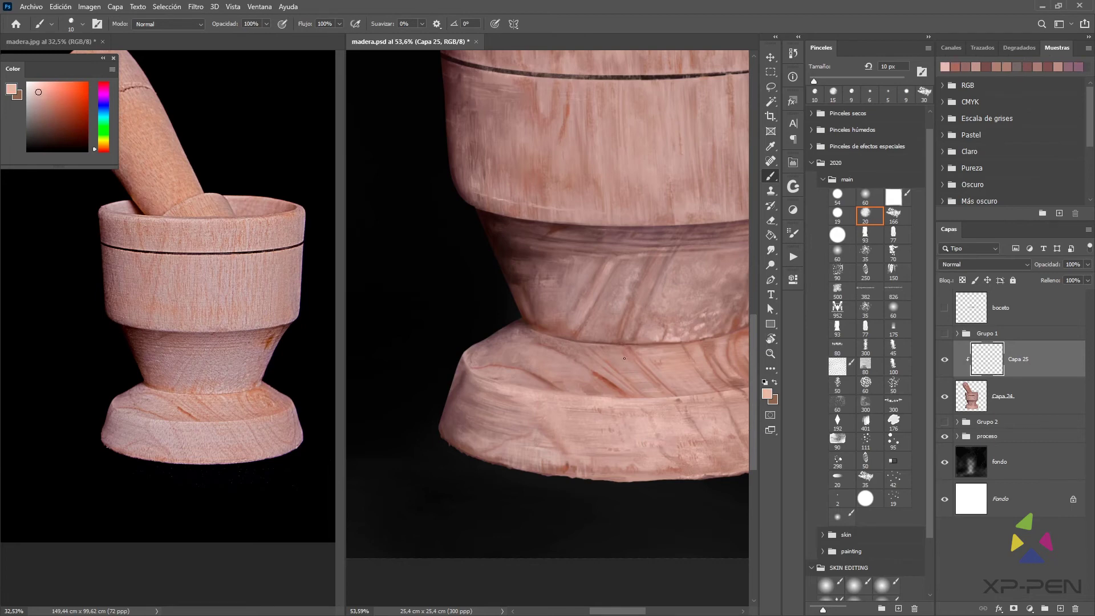
pyautogui.keyDown('alt'); pyautogui.click(661, 438); pyautogui.keyUp('alt')
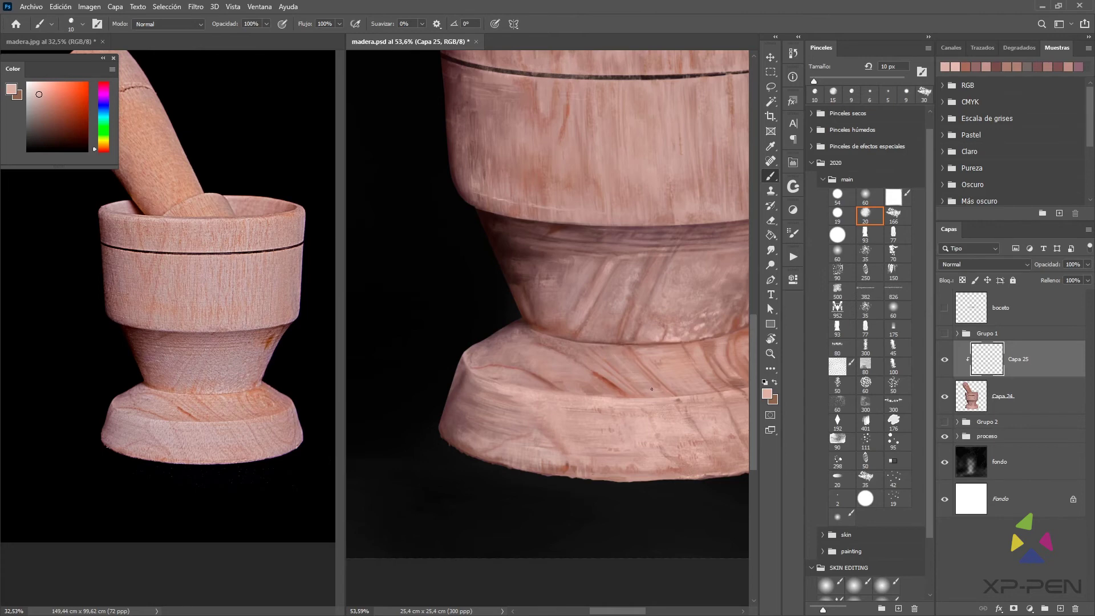
pyautogui.keyDown('alt'); pyautogui.click(636, 370); pyautogui.keyUp('alt')
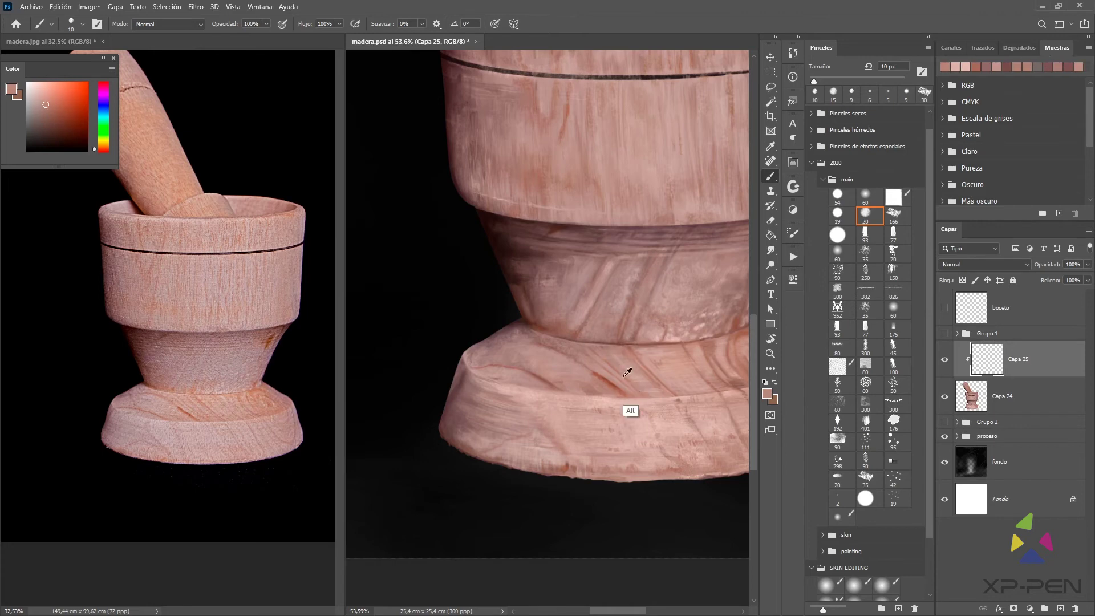
pyautogui.keyDown('alt'); pyautogui.click(623, 376); pyautogui.keyUp('alt')
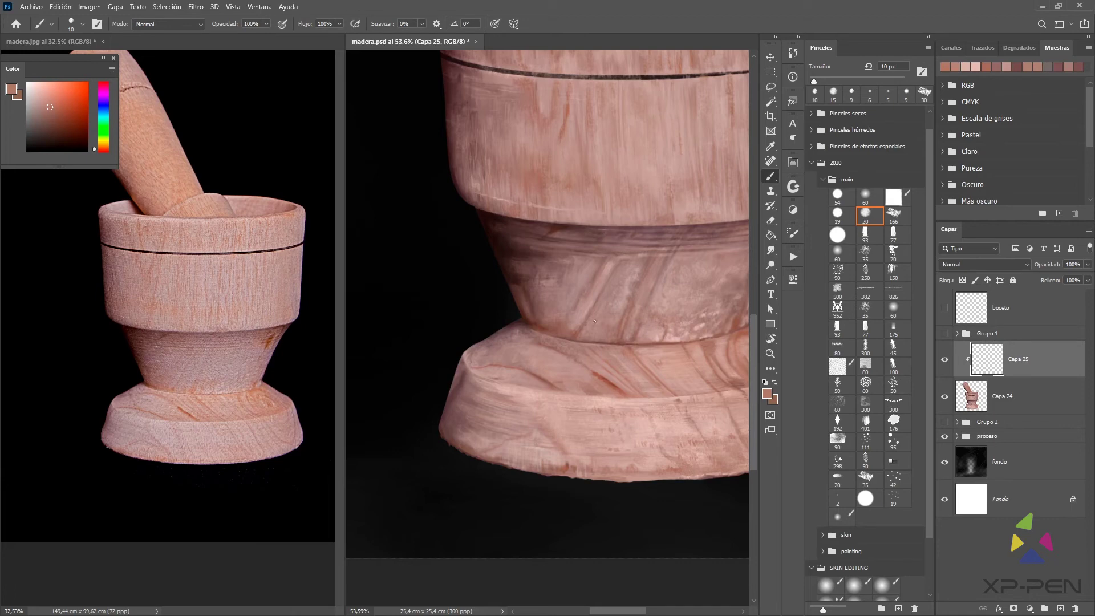
pyautogui.keyDown('alt'); pyautogui.click(619, 385); pyautogui.keyUp('alt')
pyautogui.keyDown('alt'); pyautogui.click(612, 378); pyautogui.keyUp('alt')
pyautogui.keyDown('alt'); pyautogui.click(604, 373); pyautogui.keyUp('alt')
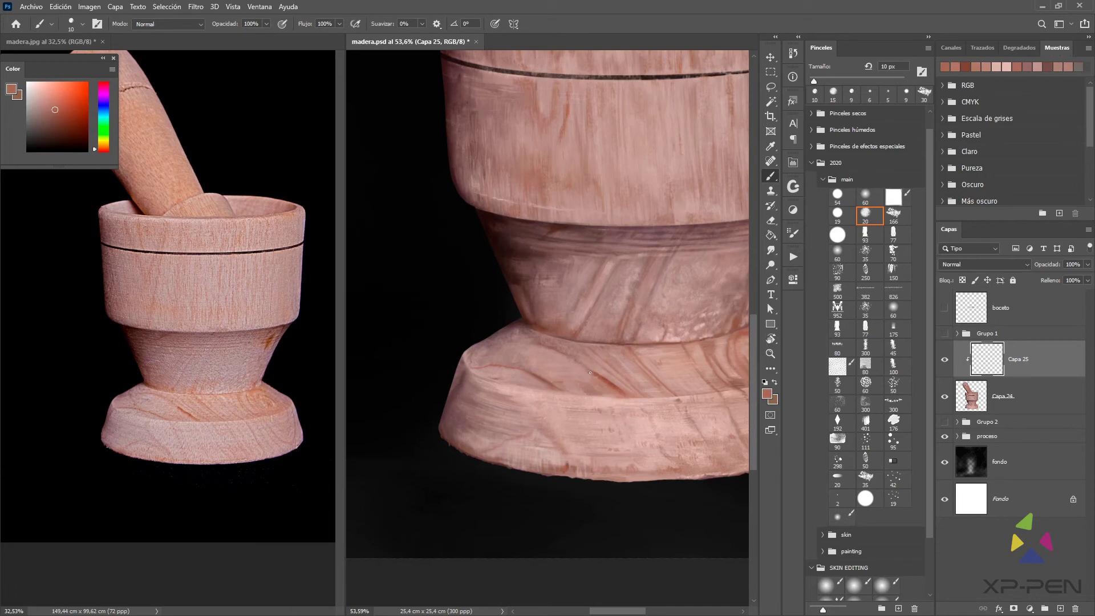
pyautogui.keyDown('alt'); pyautogui.click(596, 367); pyautogui.keyUp('alt')
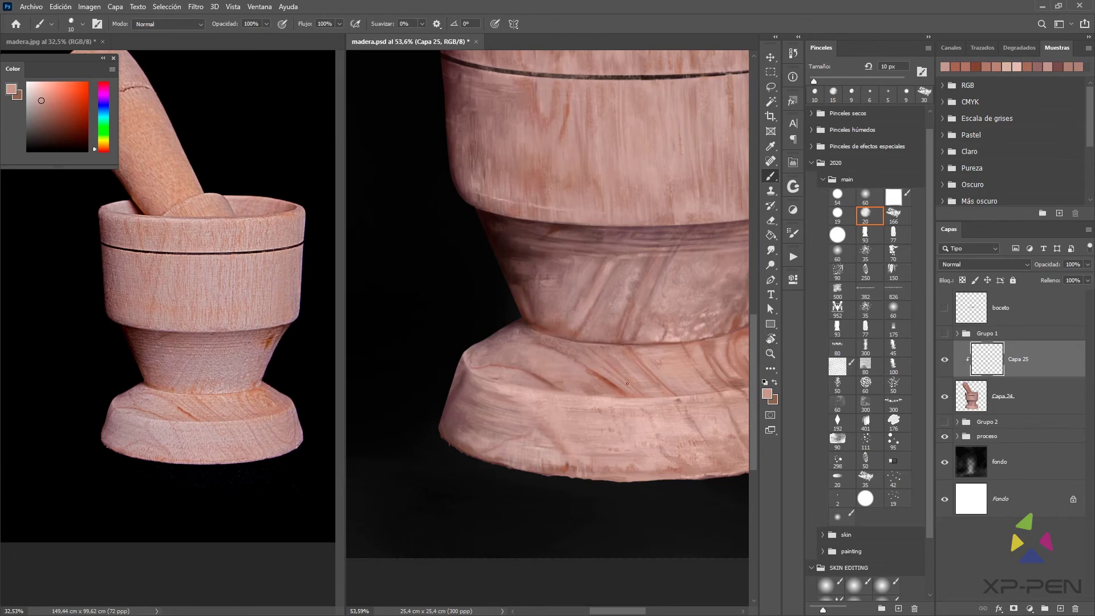
# View the whole mortar and pestle and save the document
pyautogui.hotkey('ctrl', '-')
pyautogui.hotkey('ctrl', '-')
pyautogui.hotkey('ctrl', '-')
pyautogui.hotkey('ctrl', '-')
pyautogui.press('s')
pyautogui.hotkey('ctrl', '=')
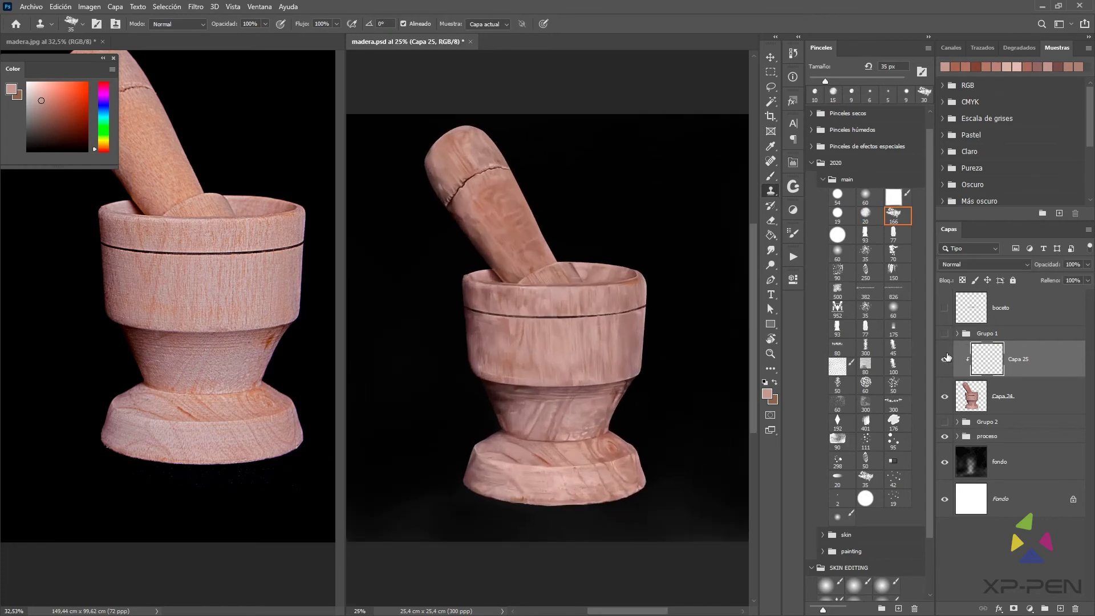
pyautogui.hotkey('ctrl', 's')
# Paint reddish grain marks on the left of the base's front with the soft brush at about 10 px, sampling the wood
pyautogui.press('z')
pyautogui.moveTo(486, 518)
pyautogui.mouseDown()
pyautogui.moveTo(609, 435)
pyautogui.moveTo(655, 376)
pyautogui.mouseUp()
pyautogui.press('b')
pyautogui.keyDown('alt'); pyautogui.click(661, 430); pyautogui.keyUp('alt')
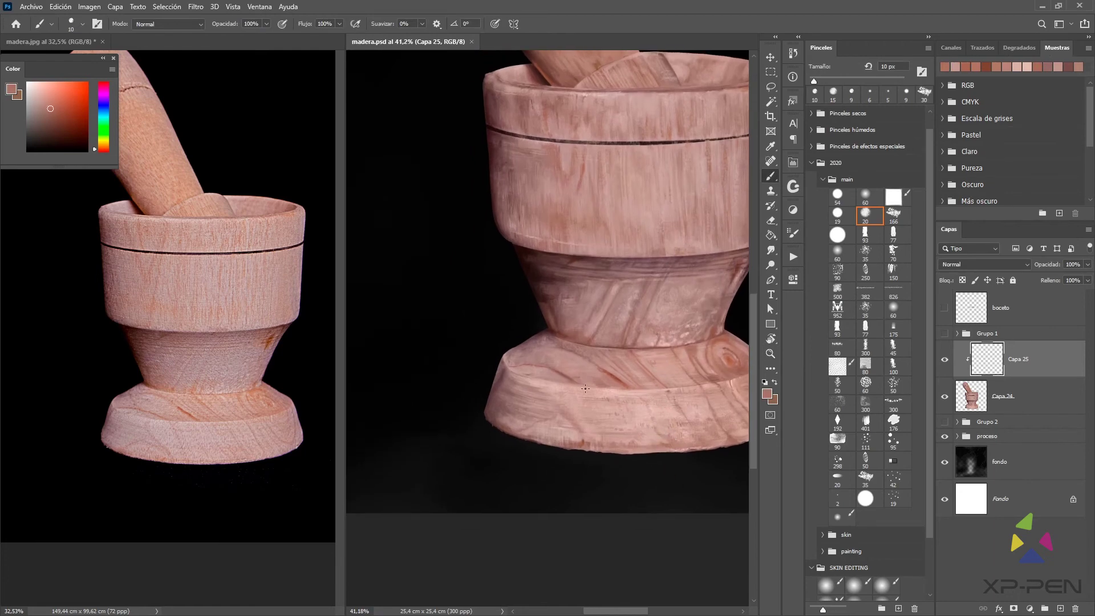
pyautogui.moveTo(535, 423); pyautogui.dragTo(539, 422)
pyautogui.press(']')
pyautogui.press('[')
pyautogui.press(']')
pyautogui.moveTo(740, 300); pyautogui.dragTo(675, 269)
pyautogui.press('[')
# Retouch the base's right edge and front ridge at 10 px with light pink and brown tones sampled from the wood
pyautogui.keyDown('alt'); pyautogui.click(718, 382); pyautogui.keyUp('alt')
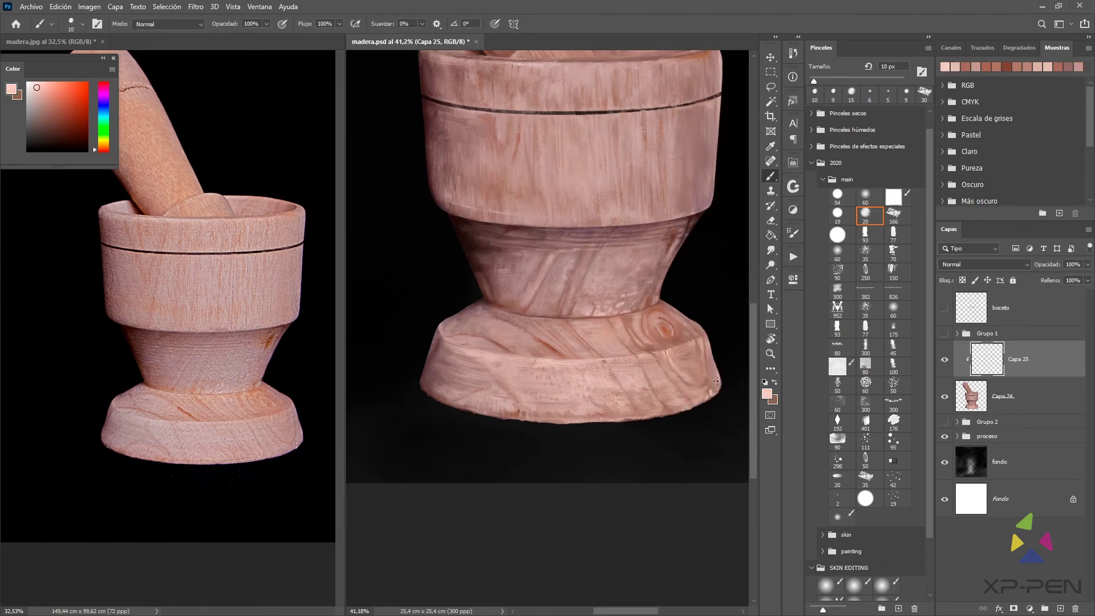
pyautogui.keyDown('alt'); pyautogui.click(630, 349); pyautogui.keyUp('alt')
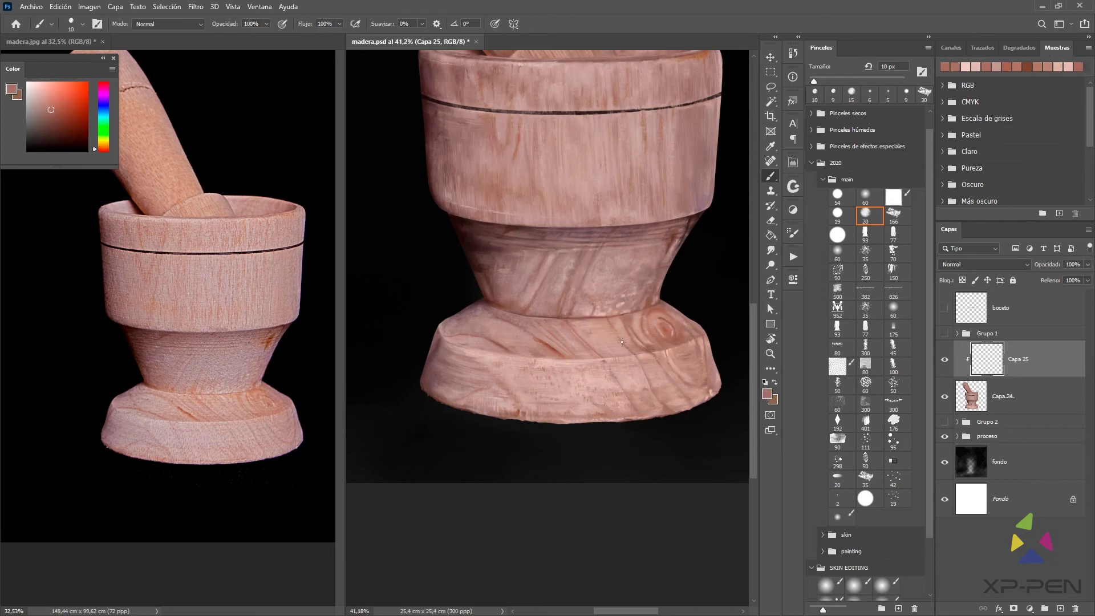
pyautogui.keyDown('alt'); pyautogui.click(617, 358); pyautogui.keyUp('alt')
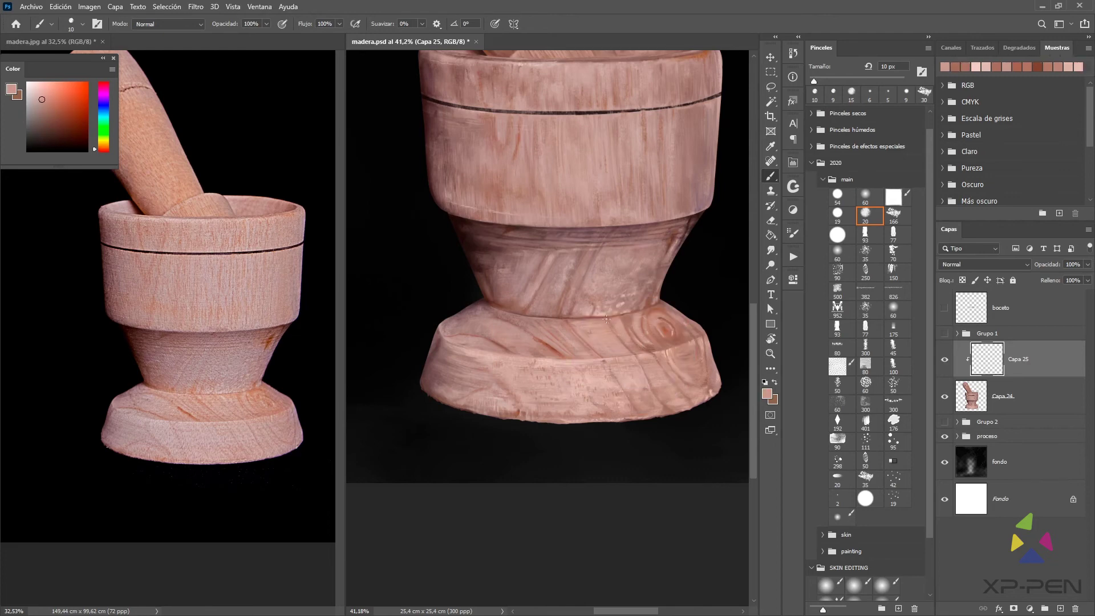
pyautogui.keyDown('alt'); pyautogui.click(648, 369); pyautogui.keyUp('alt')
pyautogui.keyDown('alt'); pyautogui.click(642, 358); pyautogui.keyUp('alt')
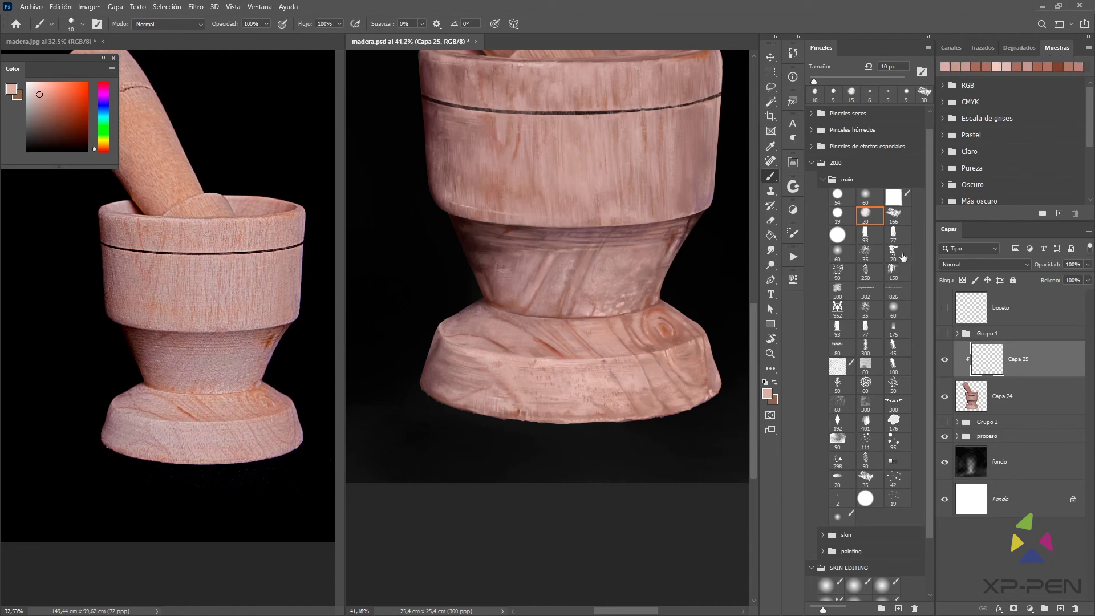
# Paint light pink texture on the base's front with the 166 px textured brush reduced to 25 px, undoing the unwanted test stroke
pyautogui.click(894, 215)
pyautogui.keyDown('alt'); pyautogui.click(646, 355); pyautogui.keyUp('alt')
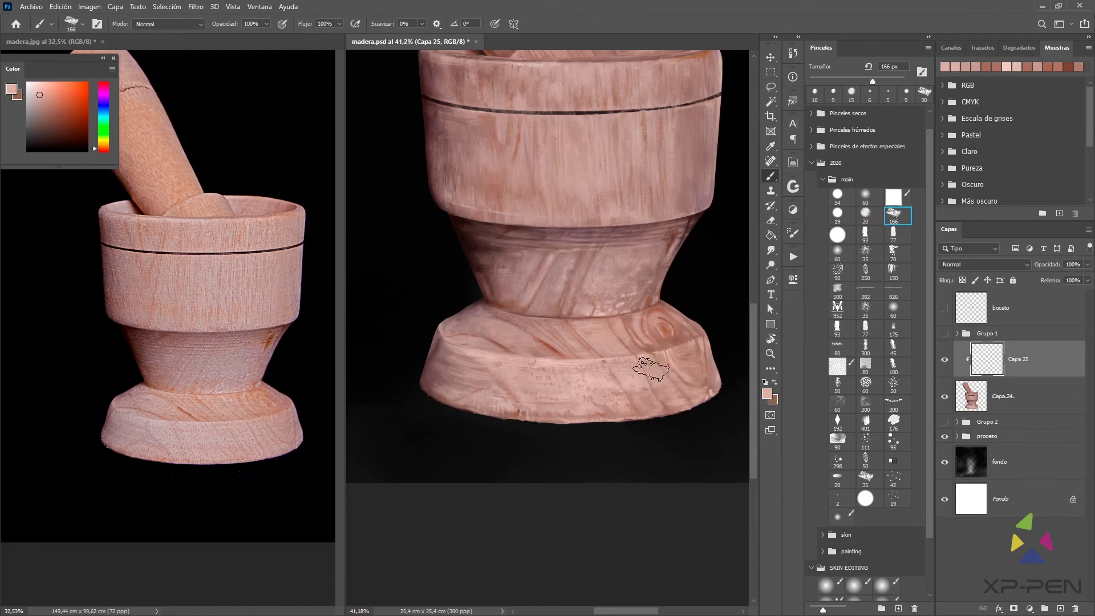
pyautogui.press('[')
pyautogui.press('[')
pyautogui.press('[')
pyautogui.press('[')
pyautogui.press('[')
pyautogui.press('[')
pyautogui.press('[')
pyautogui.moveTo(651, 369); pyautogui.dragTo(650, 371)
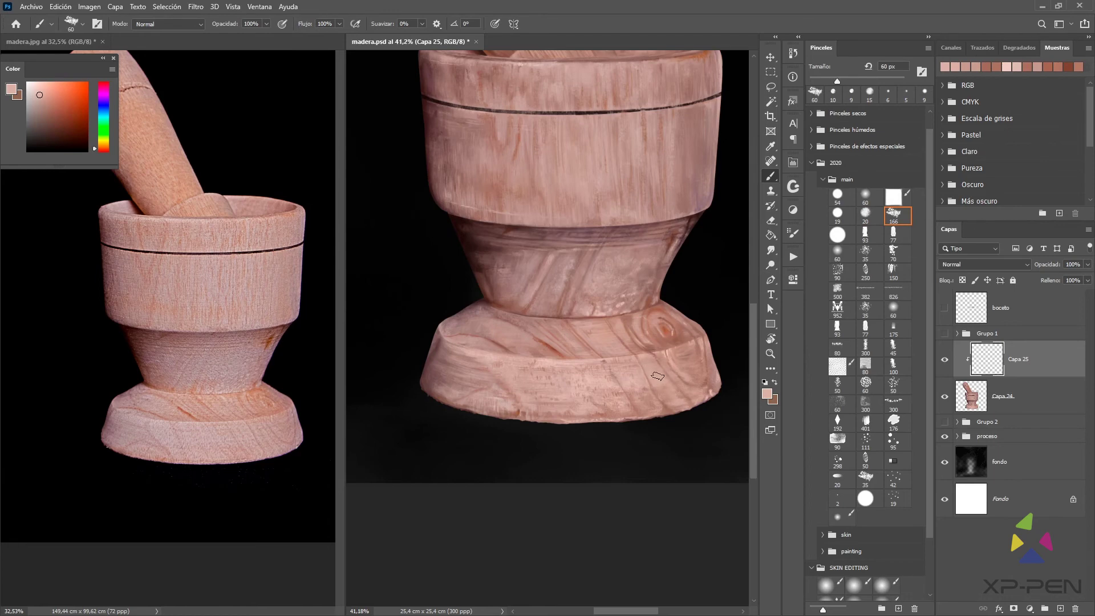
pyautogui.press('[')
pyautogui.press('[')
pyautogui.press('[')
pyautogui.press('[')
pyautogui.hotkey('ctrl', 'z')
pyautogui.press(']')
pyautogui.moveTo(573, 383); pyautogui.dragTo(605, 373)
# Add small reddish brown marks to the middle of the base's front with the 20 px soft brush reduced to 10 px
pyautogui.click(865, 215)
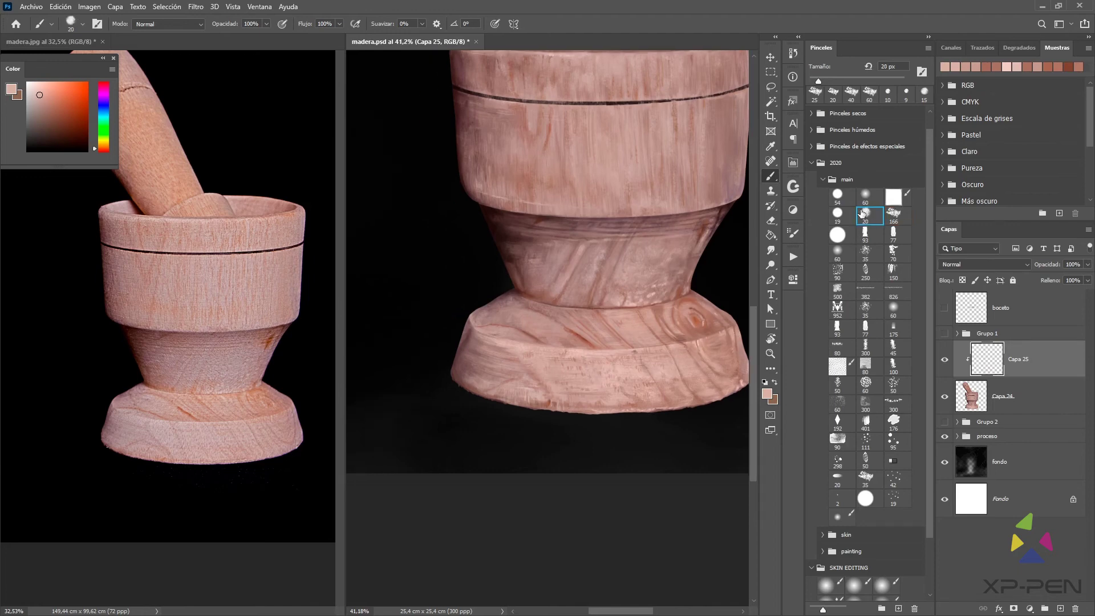
pyautogui.press('alt')
pyautogui.keyDown('alt'); pyautogui.click(583, 337); pyautogui.keyUp('alt')
pyautogui.press('[')
pyautogui.press('[')
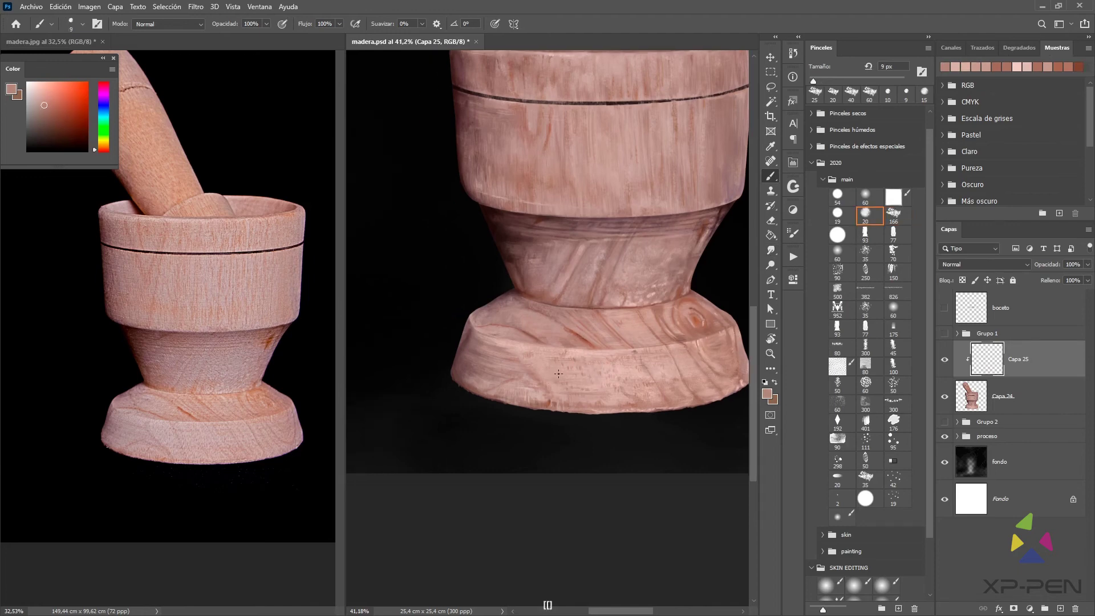
pyautogui.press(']')
pyautogui.keyDown('alt'); pyautogui.click(582, 331); pyautogui.keyUp('alt')
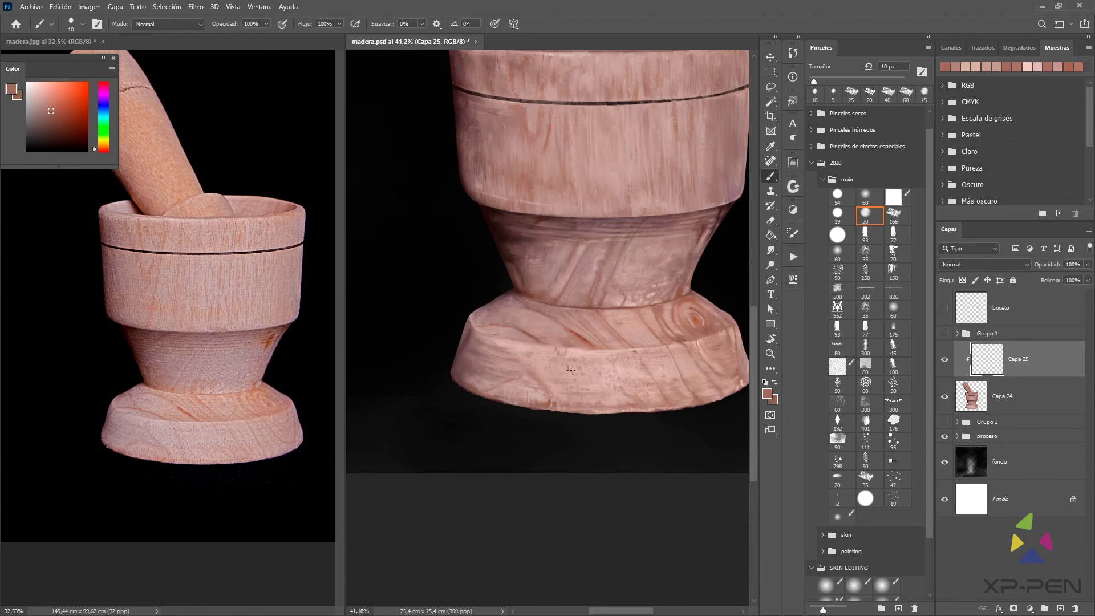
# Soften the marks on the base's front with light pink sampled from the wood, using the 166 px textured brush reduced to about 50 px
pyautogui.click(894, 214)
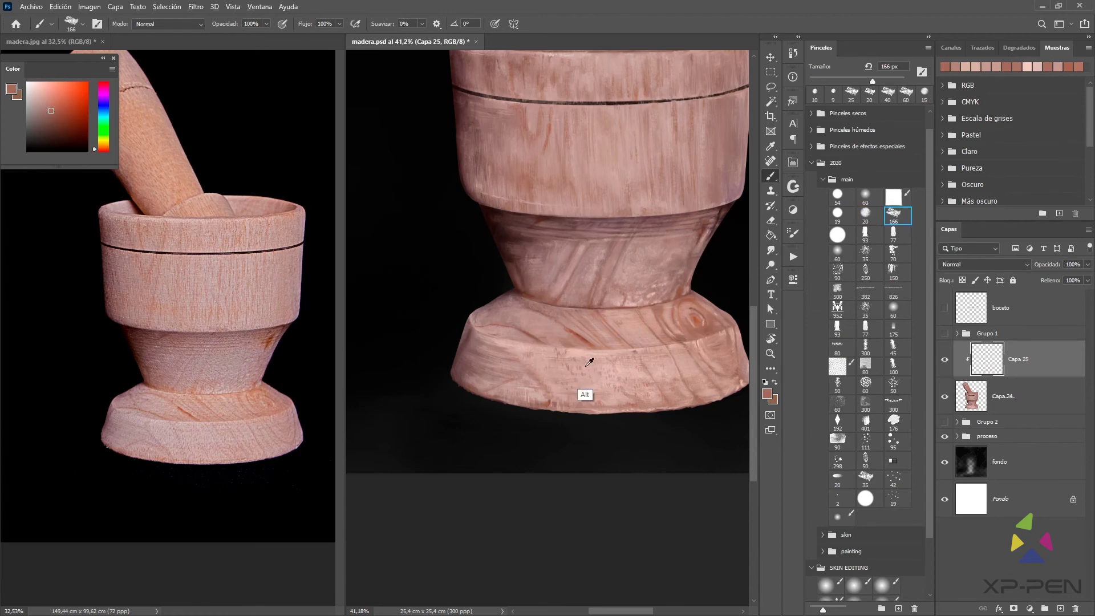
pyautogui.keyDown('alt'); pyautogui.click(566, 362); pyautogui.keyUp('alt')
pyautogui.press('[')
pyautogui.press('[')
pyautogui.press('[')
pyautogui.press('[')
pyautogui.press('[')
pyautogui.press('[')
pyautogui.press('[')
pyautogui.moveTo(564, 351); pyautogui.dragTo(569, 357)
pyautogui.press('[')
# Paint a paler pink highlight along the front ridge of the base with the 20 px soft brush reduced to 15 px
pyautogui.click(865, 214)
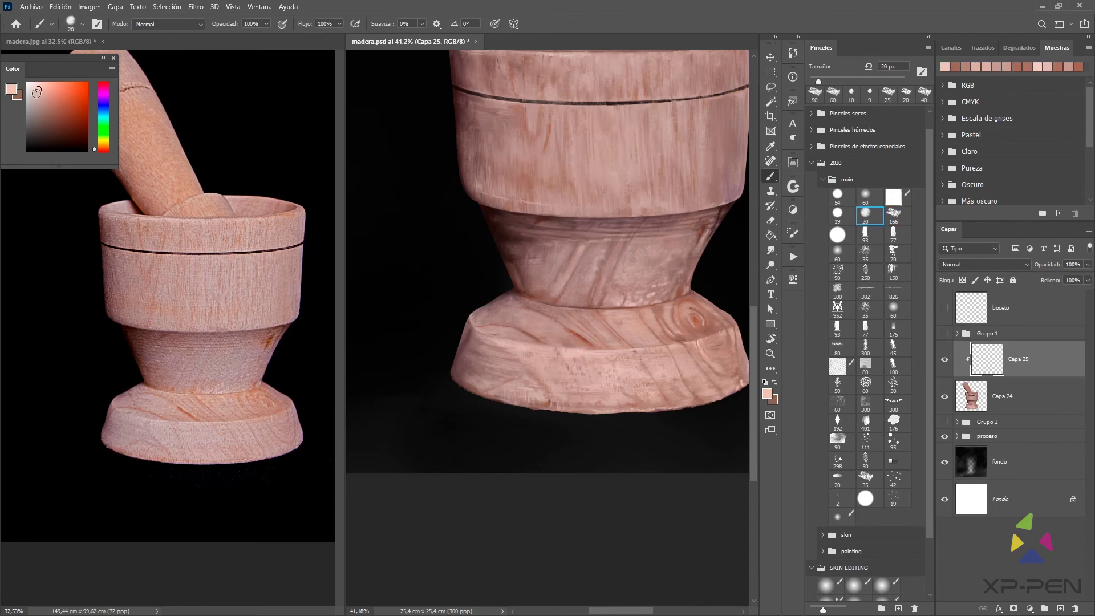
pyautogui.click(36, 87)
pyautogui.press('[')
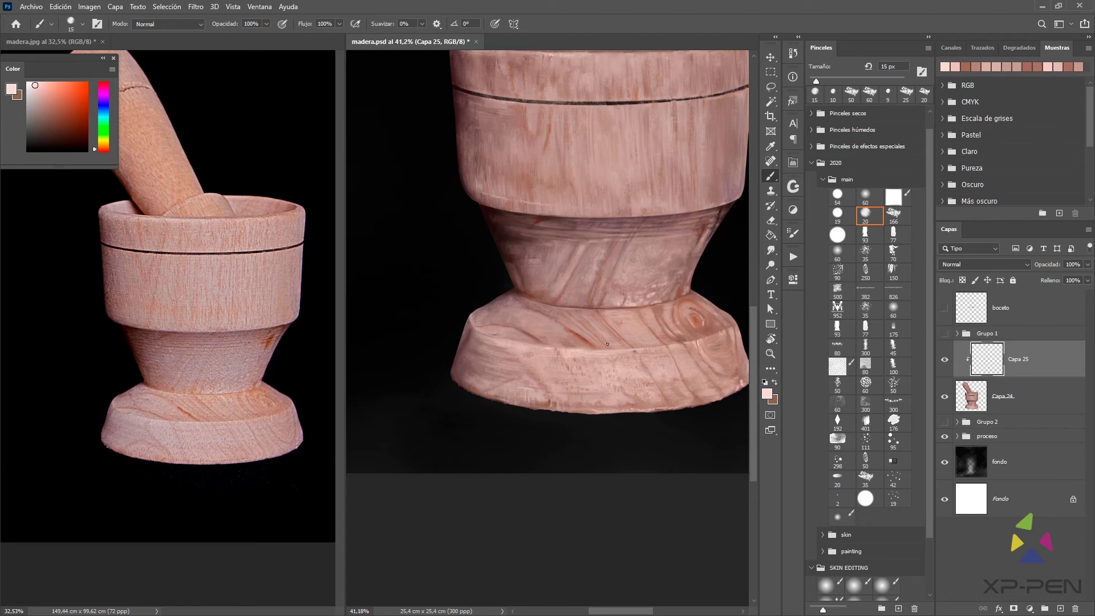
pyautogui.moveTo(532, 352); pyautogui.dragTo(592, 357)
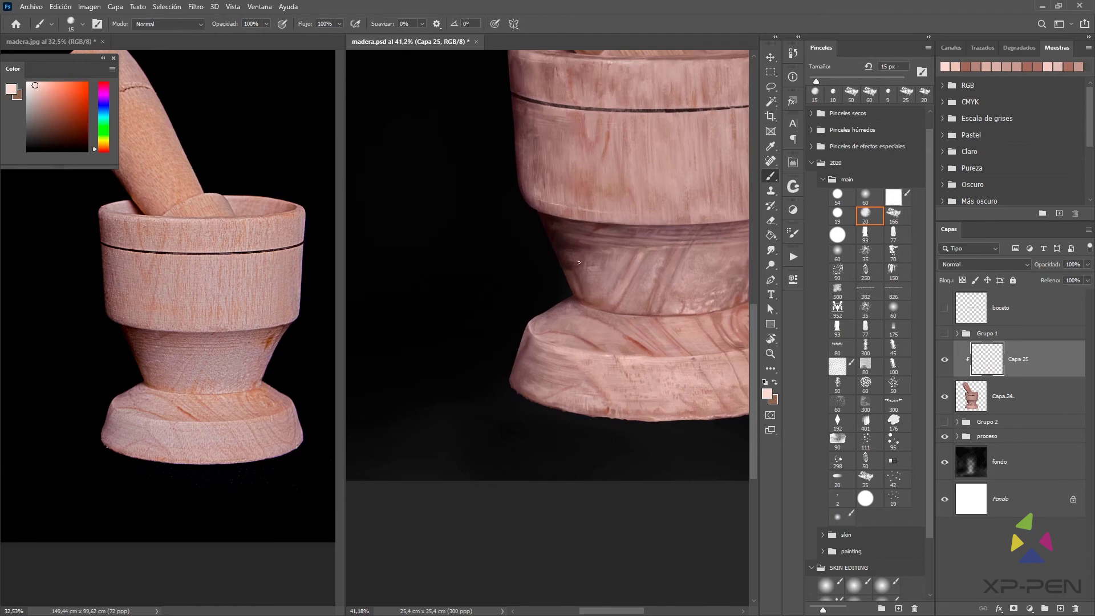
# Paint pale pink highlights where the neck meets the base with the 60 px soft brush reduced to about 15 px
pyautogui.click(868, 201)
pyautogui.press('[')
pyautogui.press('[')
pyautogui.press('[')
pyautogui.press('[')
pyautogui.press('[')
pyautogui.press('[')
pyautogui.press('[')
pyautogui.press('[')
pyautogui.press('[')
pyautogui.press(']')
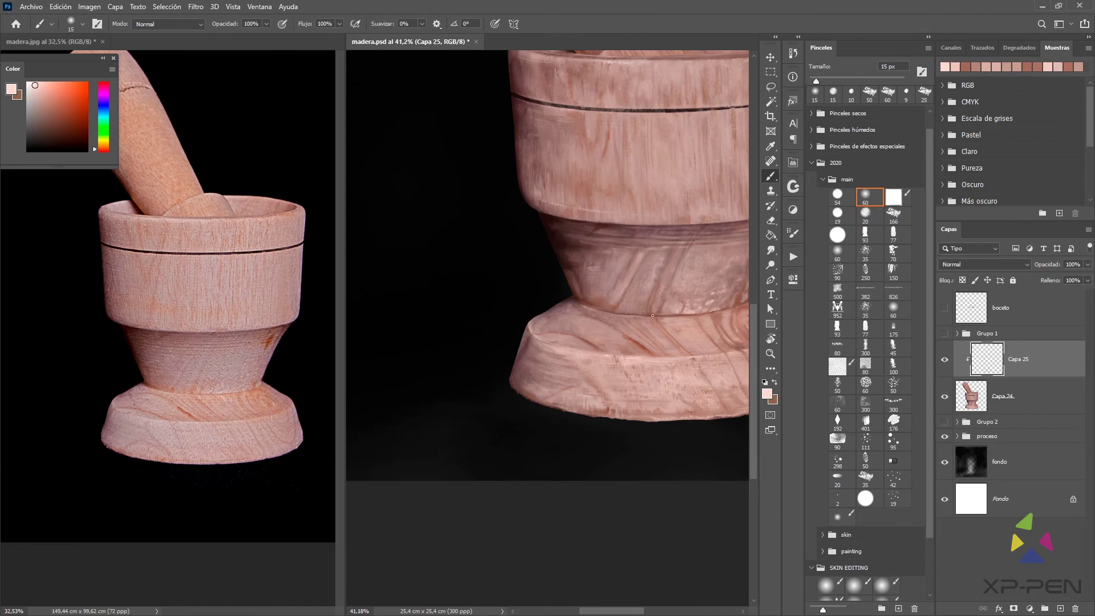
pyautogui.press(']')
pyautogui.press('[')
pyautogui.press('[')
pyautogui.press(']')
pyautogui.moveTo(579, 316); pyautogui.dragTo(586, 319)
# Add slightly darker light pink touches on the base's top just below the neck with the 20 px soft brush enlarged to 25 px
pyautogui.click(865, 215)
pyautogui.click(35, 87)
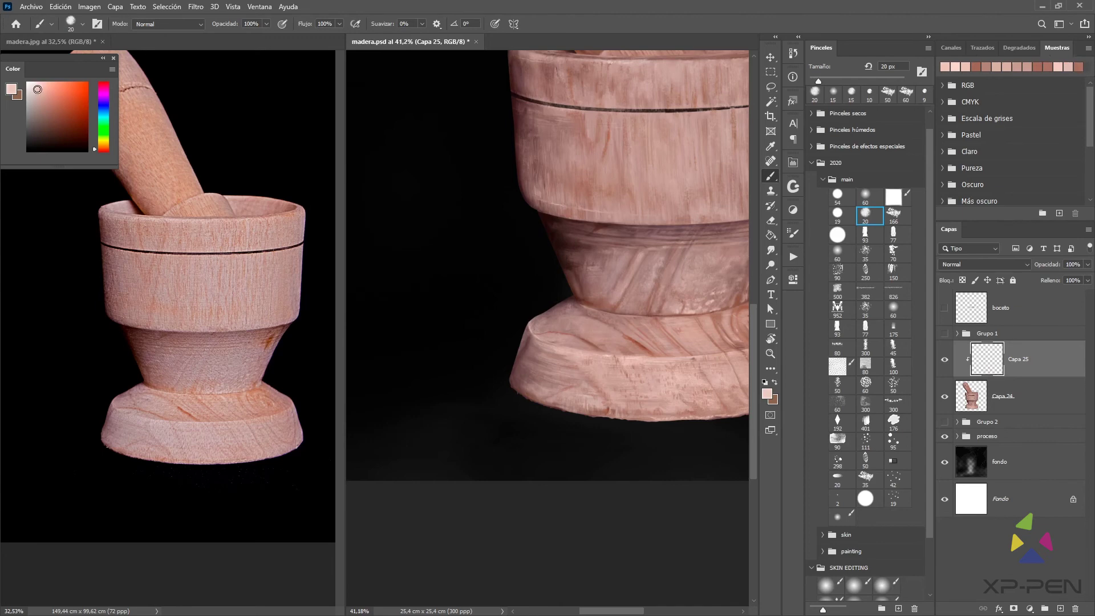
pyautogui.press(']')
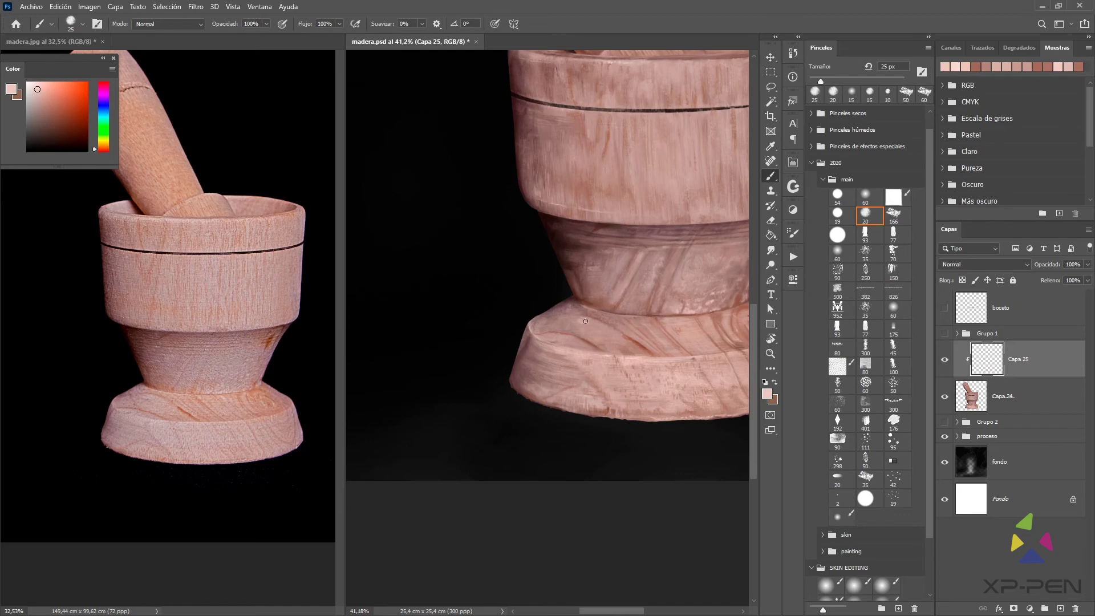
# Add darker brown shading where the neck meets the base with the 60 px soft brush reduced to about 30 px
pyautogui.click(860, 196)
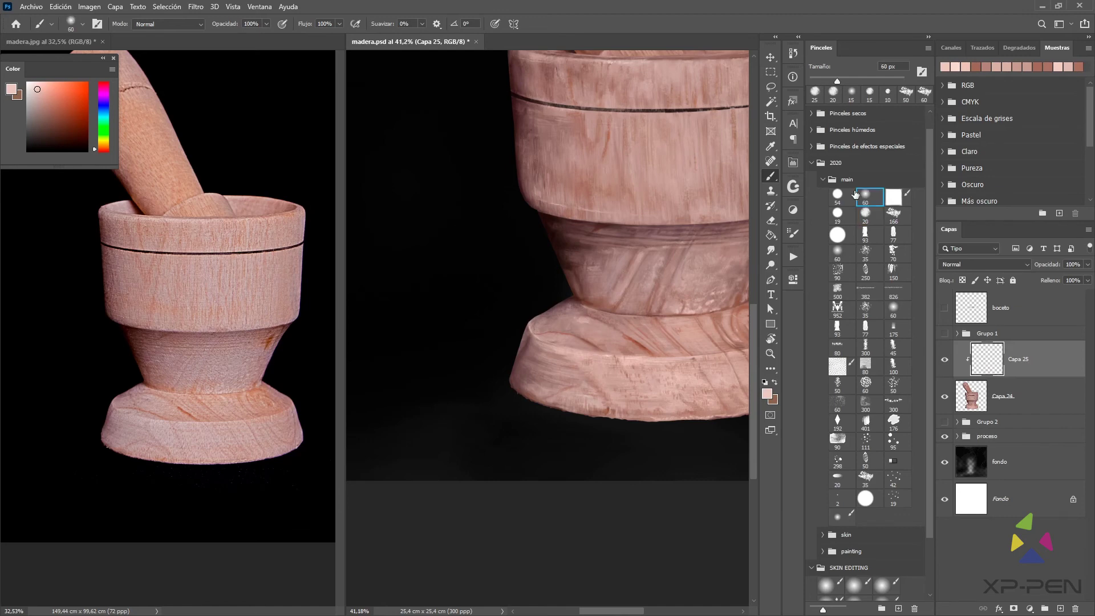
pyautogui.keyDown('alt'); pyautogui.click(577, 305); pyautogui.keyUp('alt')
pyautogui.press('[')
pyautogui.press('[')
pyautogui.press('[')
pyautogui.press('[')
pyautogui.press('[')
pyautogui.press('[')
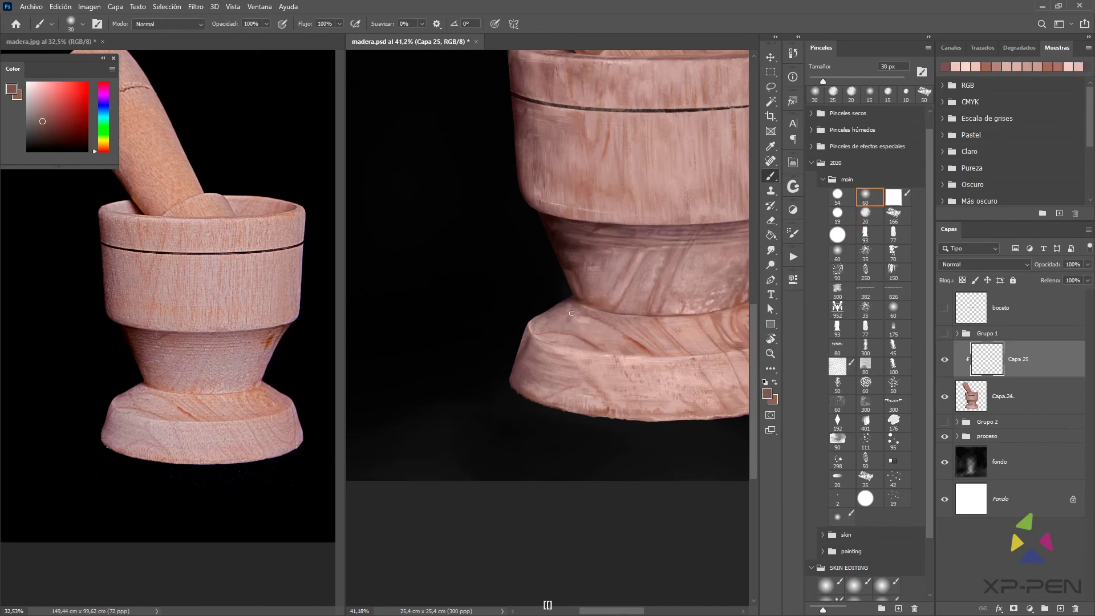
# Blend the base's top surface with dusky pinks sampled from the wood, shrinking the soft brush to 15 px, and save the document
pyautogui.keyDown('alt'); pyautogui.click(568, 320); pyautogui.keyUp('alt')
pyautogui.press('[')
pyautogui.press('[')
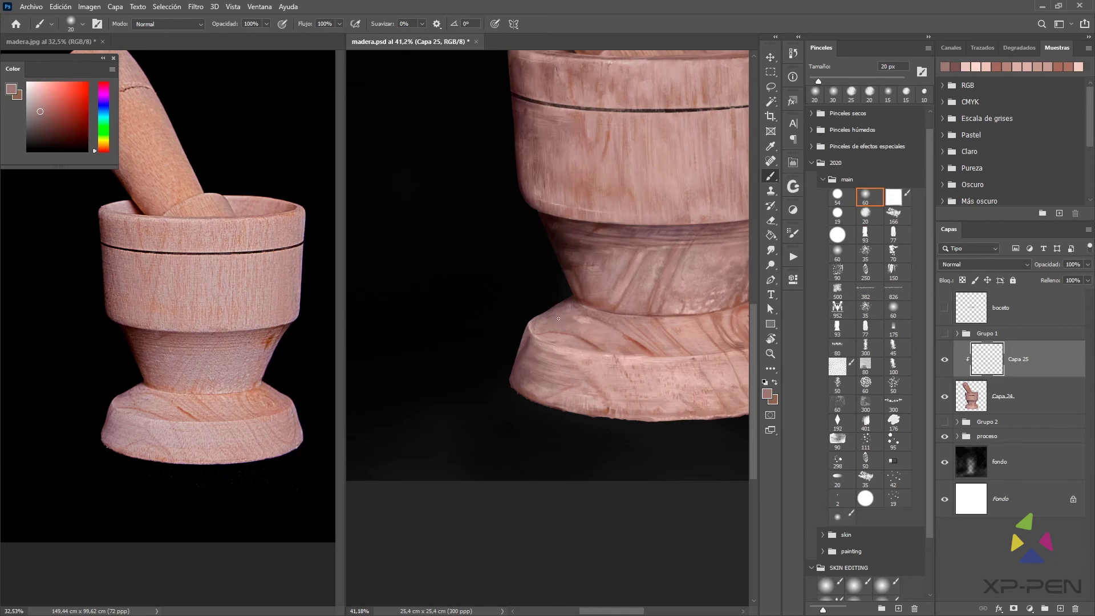
pyautogui.press('[')
pyautogui.keyDown('alt'); pyautogui.click(604, 327); pyautogui.keyUp('alt')
pyautogui.hotkey('ctrl', 's')
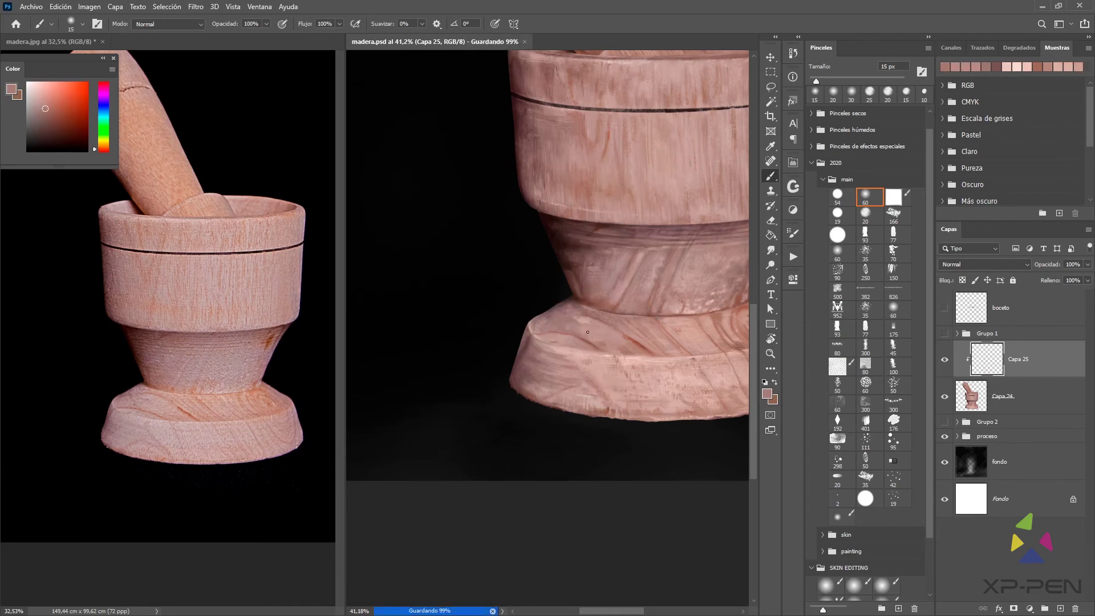
# Show the Grupo 2 layer group and toggle Capa 24 off and on to compare the whole painting
pyautogui.hotkey('ctrl', 'space')
pyautogui.moveTo(610, 302); pyautogui.dragTo(667, 377)
pyautogui.click(944, 422)
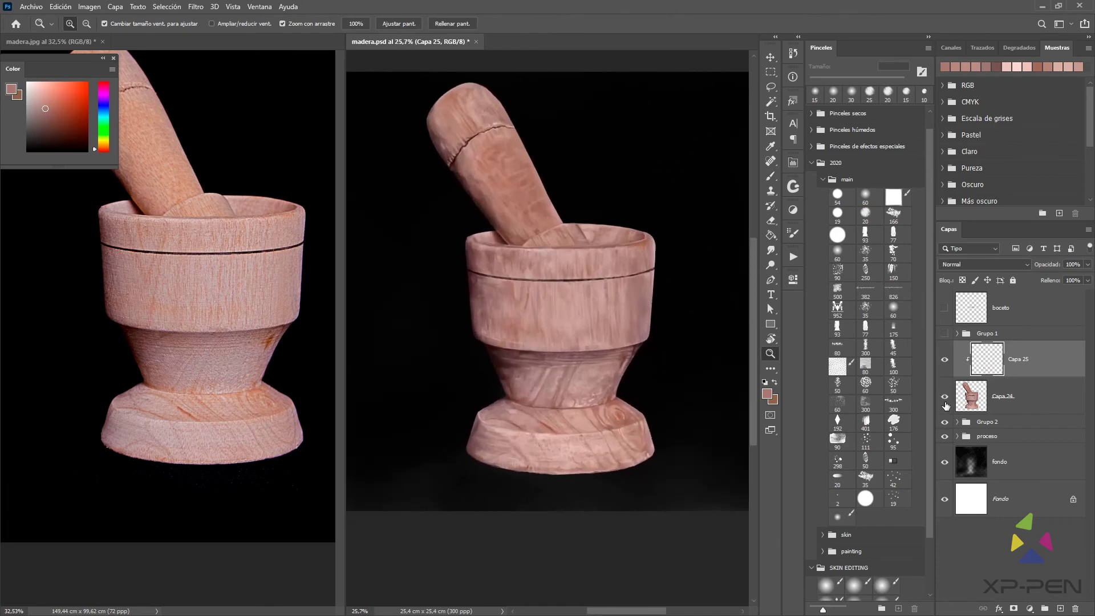
pyautogui.click(945, 397)
pyautogui.click(945, 397)
pyautogui.click(946, 397)
pyautogui.click(945, 397)
pyautogui.click(945, 398)
# Rotate the painting and reference views a quarter turn so the bowl's groove runs upright, and show the boceto layer
pyautogui.moveTo(586, 277); pyautogui.dragTo(399, 255)
pyautogui.press('r')
pyautogui.click(291, 157)
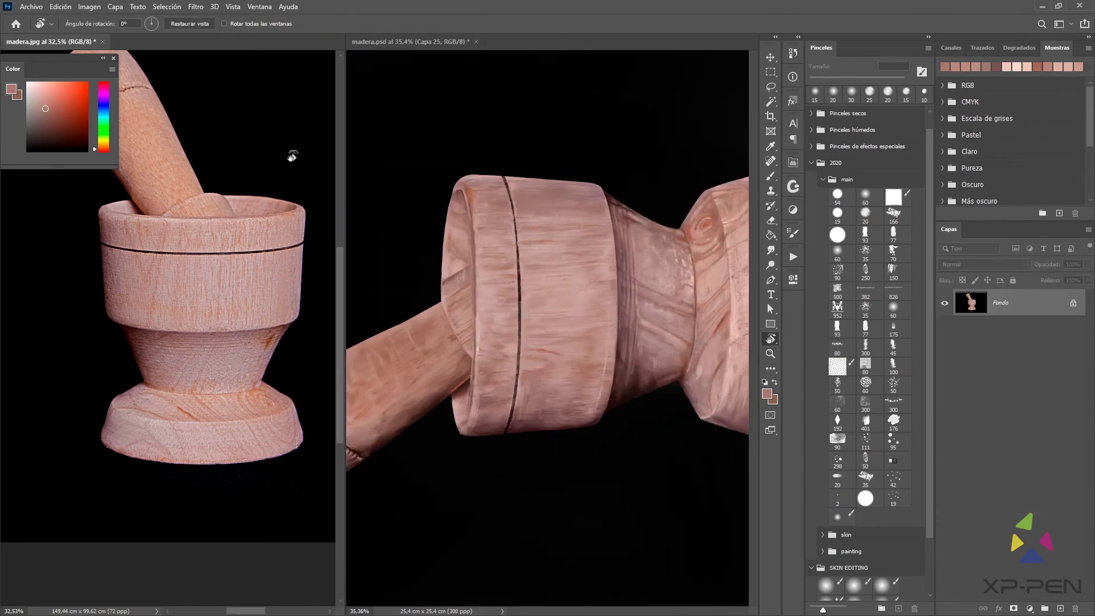
pyautogui.moveTo(290, 160); pyautogui.dragTo(232, 253)
pyautogui.press('z')
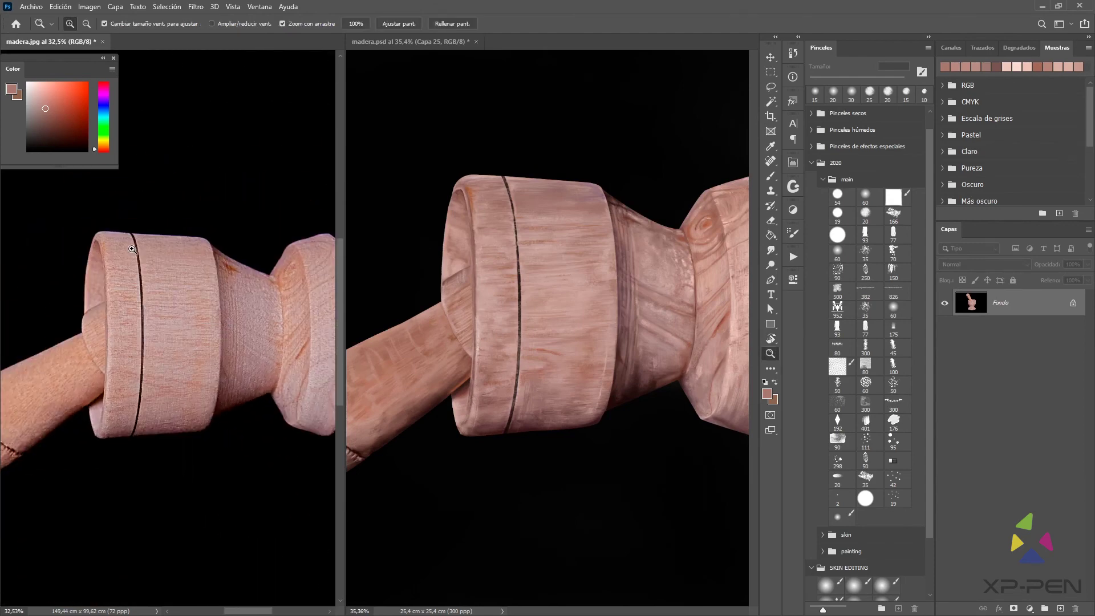
pyautogui.moveTo(126, 252); pyautogui.dragTo(150, 246)
pyautogui.moveTo(146, 232); pyautogui.dragTo(267, 283)
pyautogui.click(524, 220)
pyautogui.click(581, 290)
pyautogui.moveTo(523, 220); pyautogui.dragTo(605, 328)
pyautogui.click(585, 295)
pyautogui.click(611, 285)
pyautogui.click(946, 309)
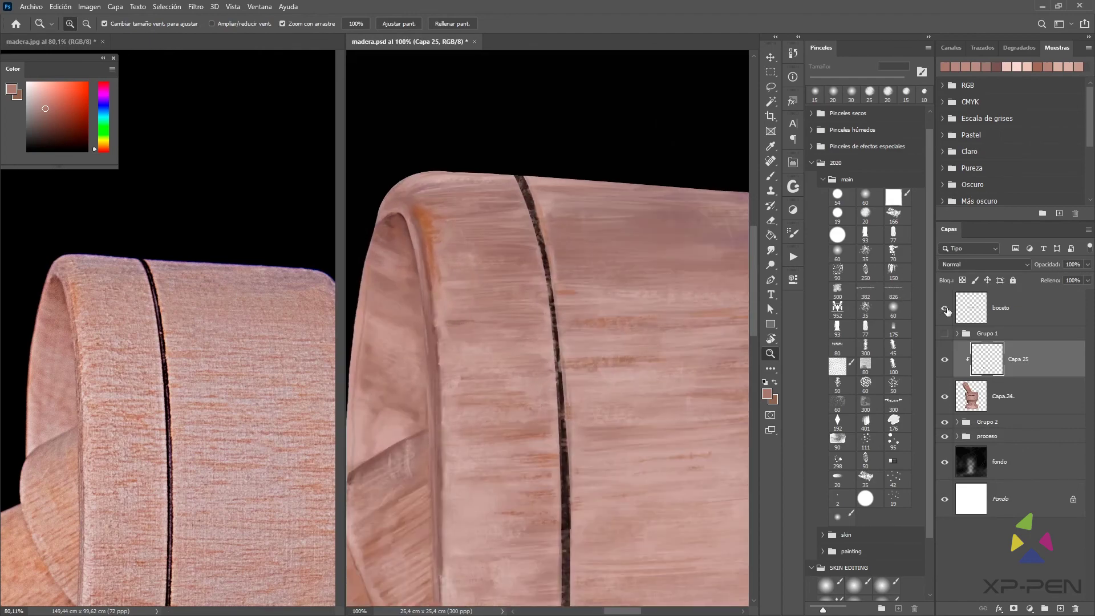
pyautogui.click(946, 310)
pyautogui.click(947, 311)
# Touch up the outer end of the bowl's dark groove with near-black sampled from it, using the soft brush reduced to about 6 px
pyautogui.press('b')
pyautogui.moveTo(570, 222); pyautogui.dragTo(605, 241)
pyautogui.keyDown('alt'); pyautogui.click(555, 199); pyautogui.keyUp('alt')
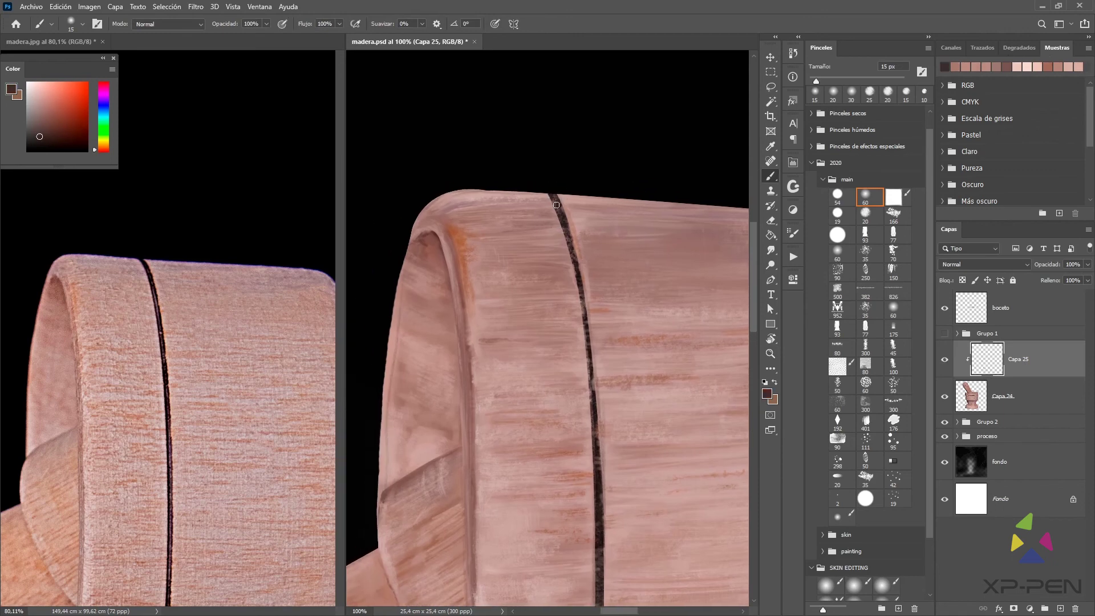
pyautogui.press('[')
pyautogui.moveTo(553, 199); pyautogui.dragTo(558, 207)
pyautogui.keyDown('alt'); pyautogui.click(561, 216); pyautogui.keyUp('alt')
pyautogui.keyDown('alt'); pyautogui.click(558, 207); pyautogui.keyUp('alt')
pyautogui.press('[')
pyautogui.press(']')
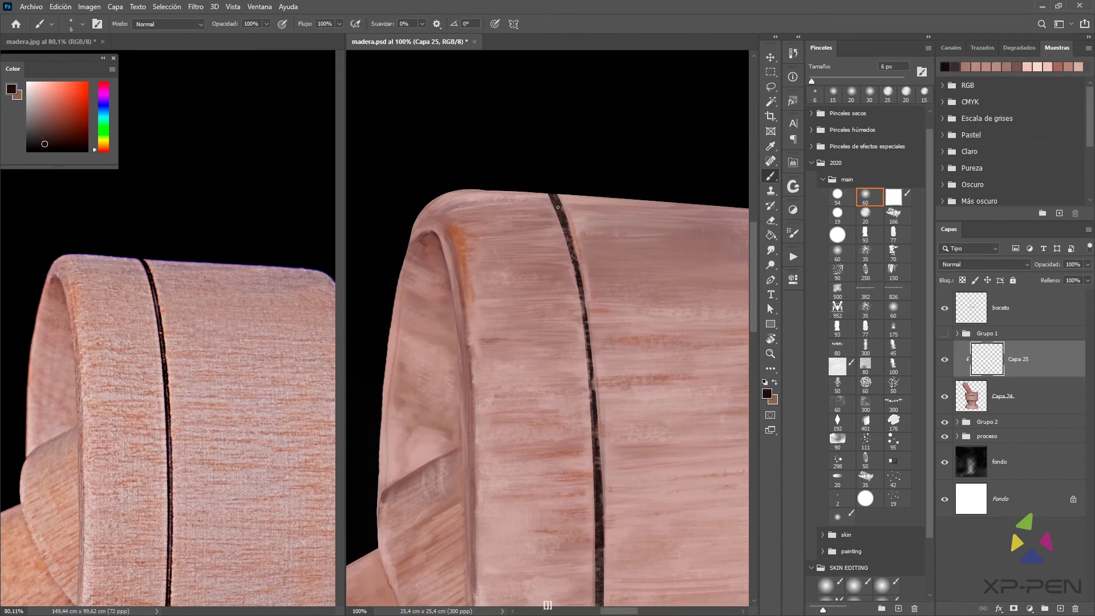
# Create a new layer above Capa 25 and repaint the first stretch of the groove in near-black with the 5 px soft brush
pyautogui.hotkey('ctrl', 'shift', 'alt', 'n')
pyautogui.press('[')
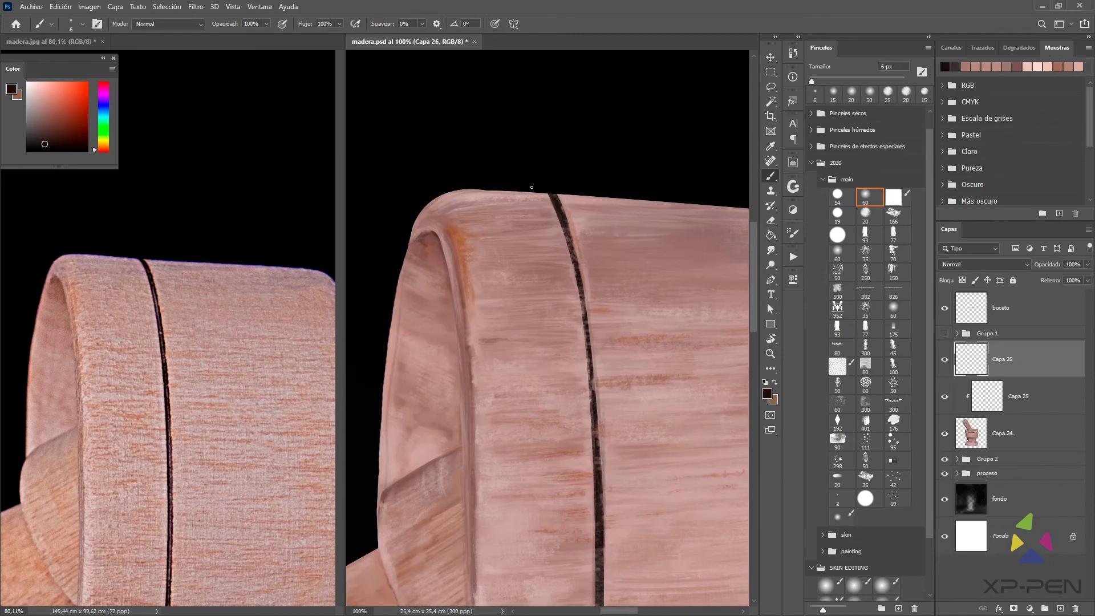
pyautogui.moveTo(558, 196)
pyautogui.mouseDown()
pyautogui.moveTo(583, 312)
pyautogui.moveTo(581, 277)
pyautogui.mouseUp()
pyautogui.moveTo(588, 314)
pyautogui.mouseDown()
pyautogui.moveTo(601, 454)
pyautogui.moveTo(597, 399)
pyautogui.mouseUp()
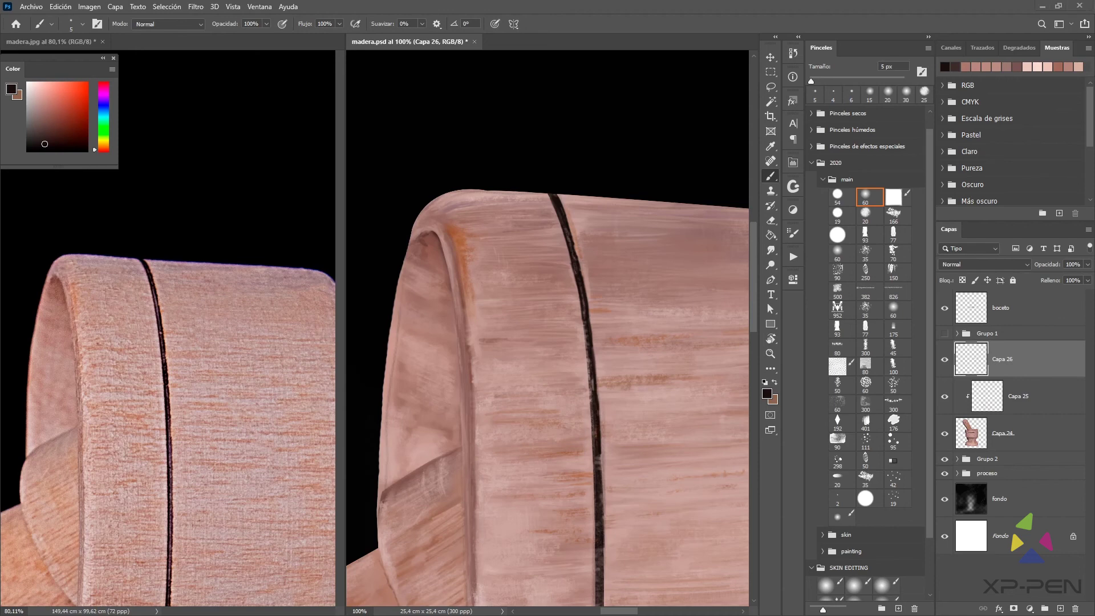
# Continue the near-black groove line toward the middle of the bowl with the soft brush at 4 px
pyautogui.moveTo(660, 347); pyautogui.dragTo(660, 215)
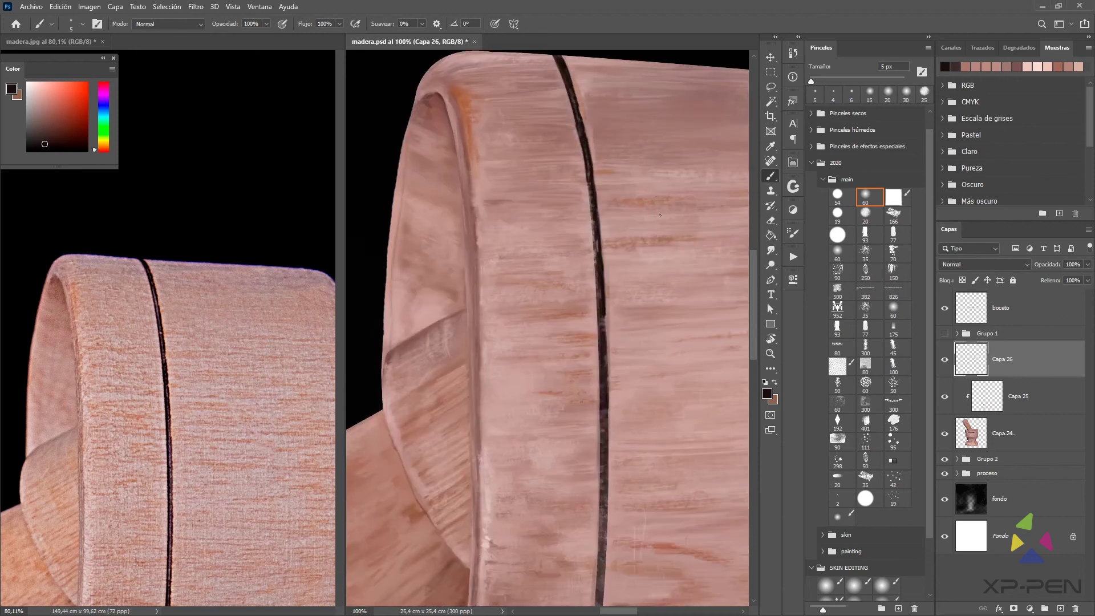
pyautogui.press('[')
pyautogui.moveTo(580, 137); pyautogui.dragTo(598, 281)
pyautogui.scroll(-3, 722, 232)
# Darken the middle of the groove with a deeper near-black red picked from the colour field, starting with a 3 px brush
pyautogui.press('[')
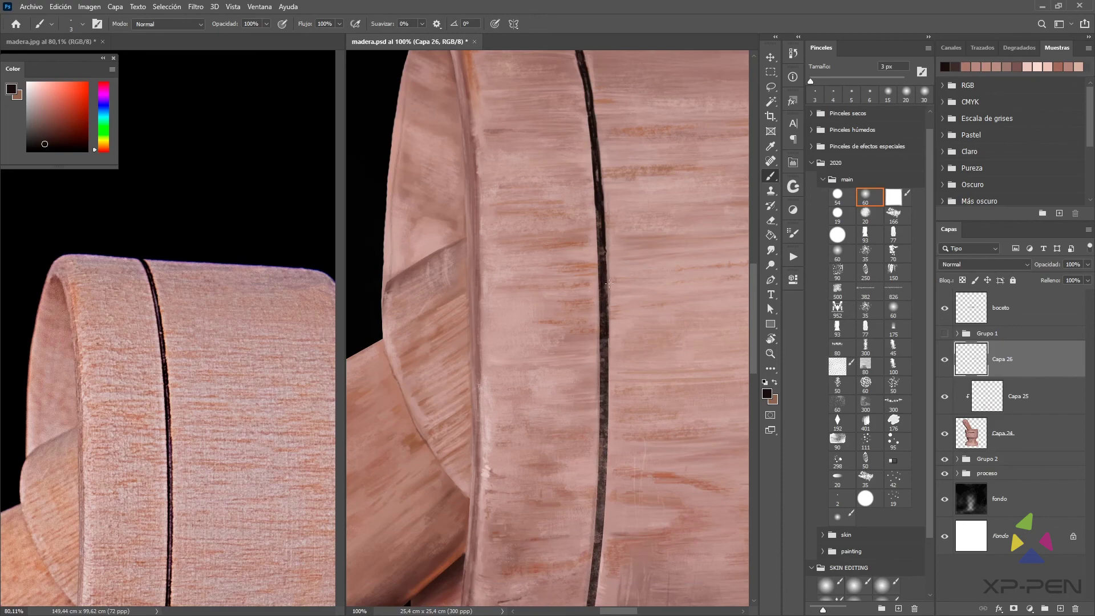
pyautogui.click(75, 140)
pyautogui.click(77, 146)
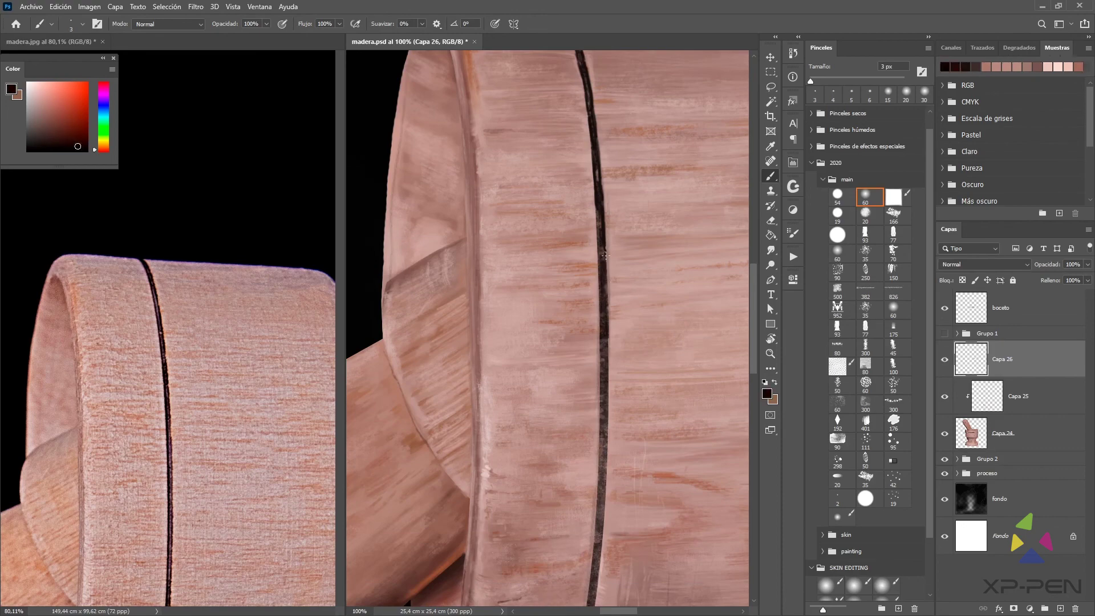
pyautogui.moveTo(606, 256); pyautogui.dragTo(607, 272)
pyautogui.moveTo(753, 305); pyautogui.dragTo(754, 320)
pyautogui.moveTo(605, 193); pyautogui.dragTo(608, 337)
pyautogui.press(']')
pyautogui.moveTo(601, 295)
pyautogui.mouseDown()
pyautogui.moveTo(601, 270)
pyautogui.moveTo(602, 307)
pyautogui.mouseUp()
# Repaint the groove from below its middle to the bowl's opposite edge in near-black with the 5 px brush
pyautogui.moveTo(264, 519)
pyautogui.mouseDown()
pyautogui.moveTo(245, 374)
pyautogui.moveTo(273, 333)
pyautogui.mouseUp()
pyautogui.click(612, 331)
pyautogui.moveTo(590, 408); pyautogui.dragTo(622, 313)
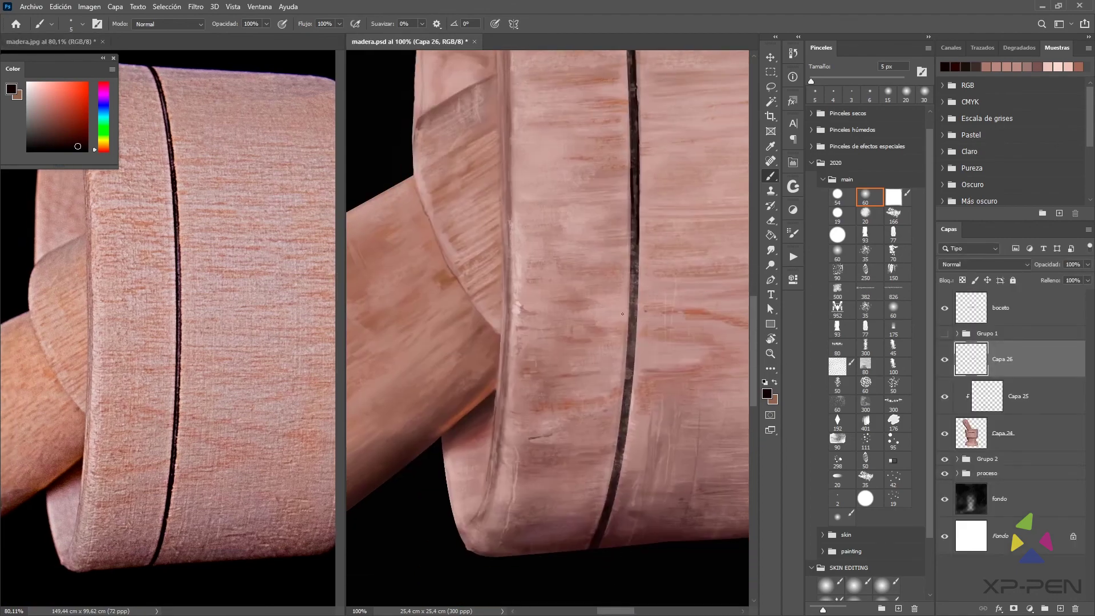
pyautogui.moveTo(630, 375); pyautogui.dragTo(628, 372)
pyautogui.moveTo(635, 328)
pyautogui.mouseDown()
pyautogui.moveTo(620, 470)
pyautogui.moveTo(620, 442)
pyautogui.moveTo(600, 529)
pyautogui.mouseUp()
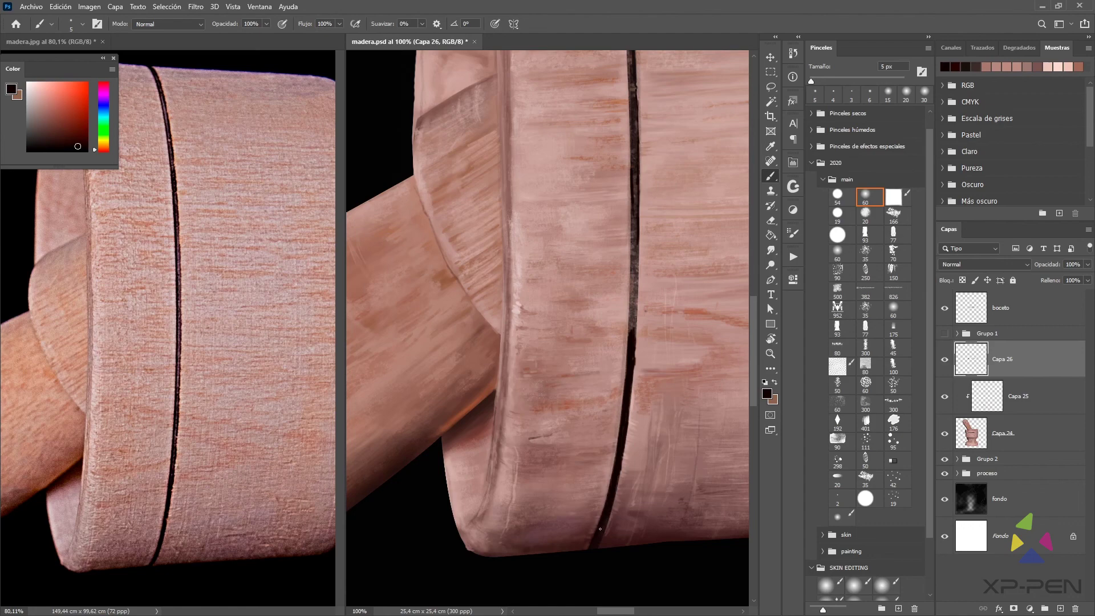
# Fill the remaining faded stretches in the groove's middle with near-black, using the soft brush at 4 to 5 px
pyautogui.press('[')
pyautogui.moveTo(634, 334); pyautogui.dragTo(635, 284)
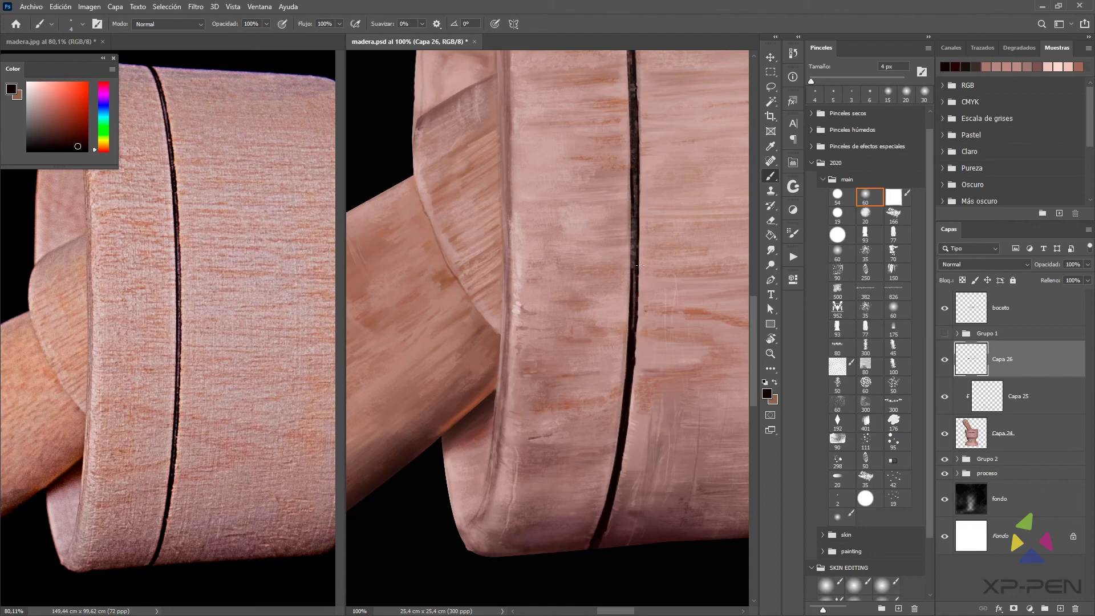
pyautogui.scroll(2, 661, 236)
pyautogui.moveTo(631, 329)
pyautogui.mouseDown()
pyautogui.moveTo(633, 266)
pyautogui.moveTo(634, 298)
pyautogui.mouseUp()
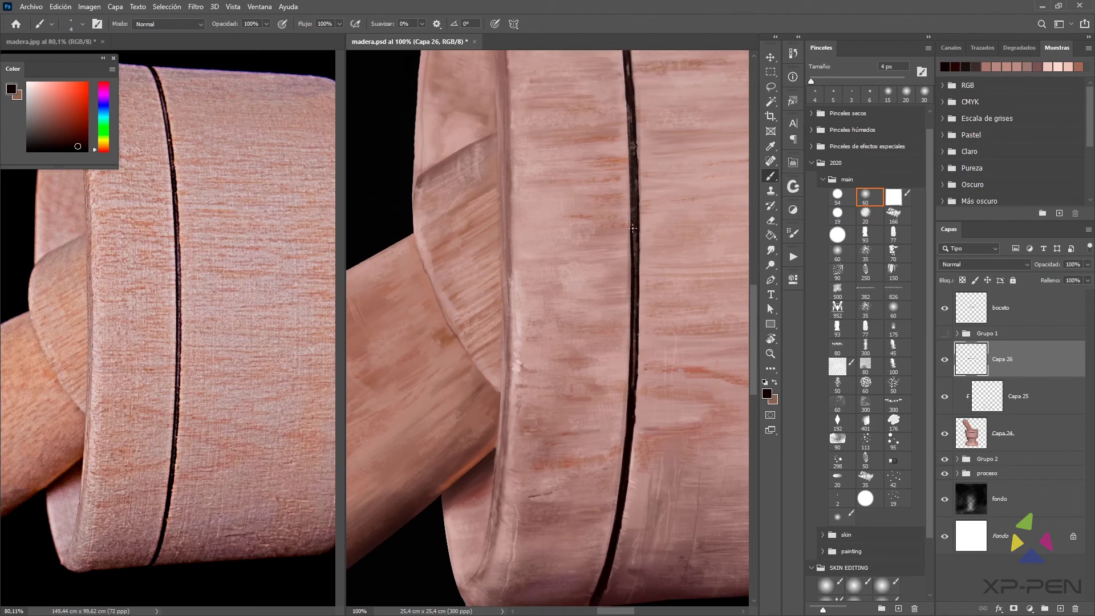
pyautogui.moveTo(638, 253); pyautogui.dragTo(632, 195)
pyautogui.scroll(2, 635, 351)
pyautogui.press(']')
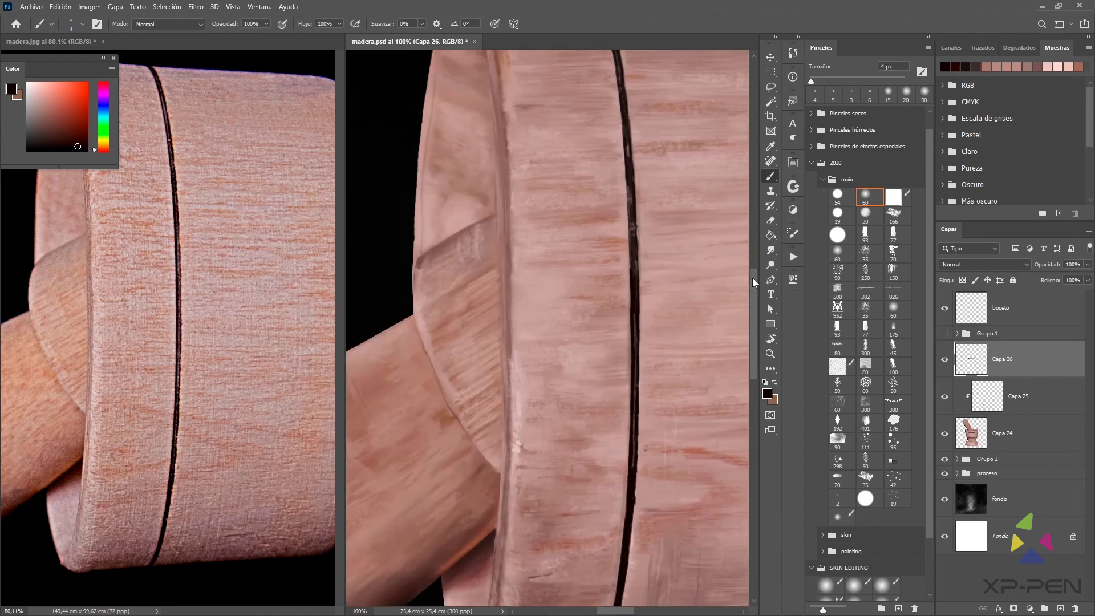
pyautogui.moveTo(634, 204)
pyautogui.mouseDown()
pyautogui.moveTo(632, 249)
pyautogui.moveTo(636, 239)
pyautogui.mouseUp()
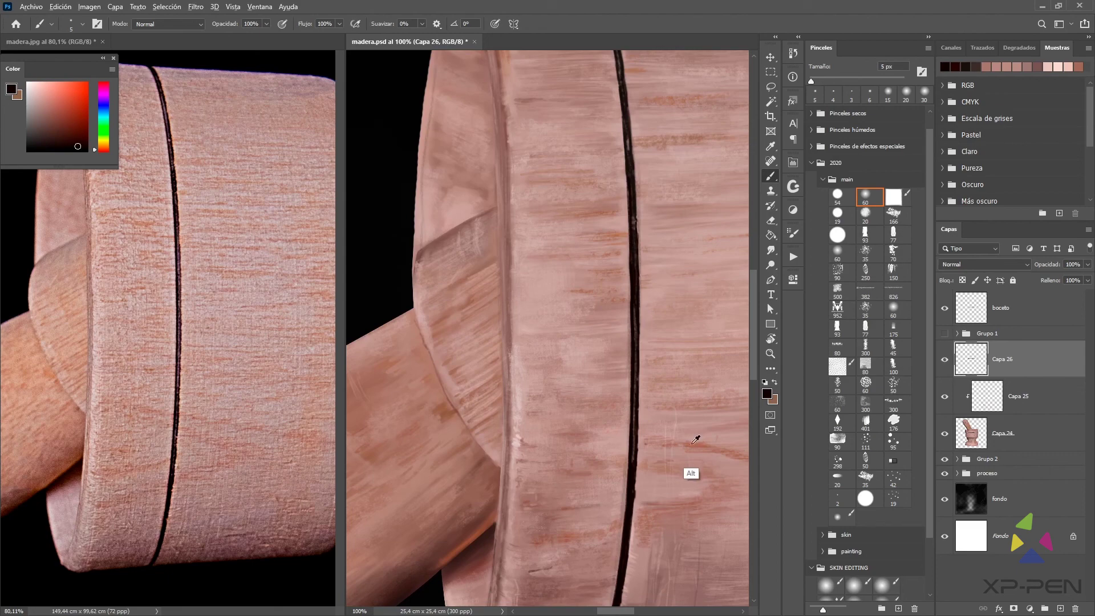
# Retouch the groove's edge with reddish brown at 4 px, and sample the pink beside it with the brush at 6 px
pyautogui.keyDown('alt'); pyautogui.click(694, 450); pyautogui.keyUp('alt')
pyautogui.press('[')
pyautogui.moveTo(633, 389); pyautogui.dragTo(635, 355)
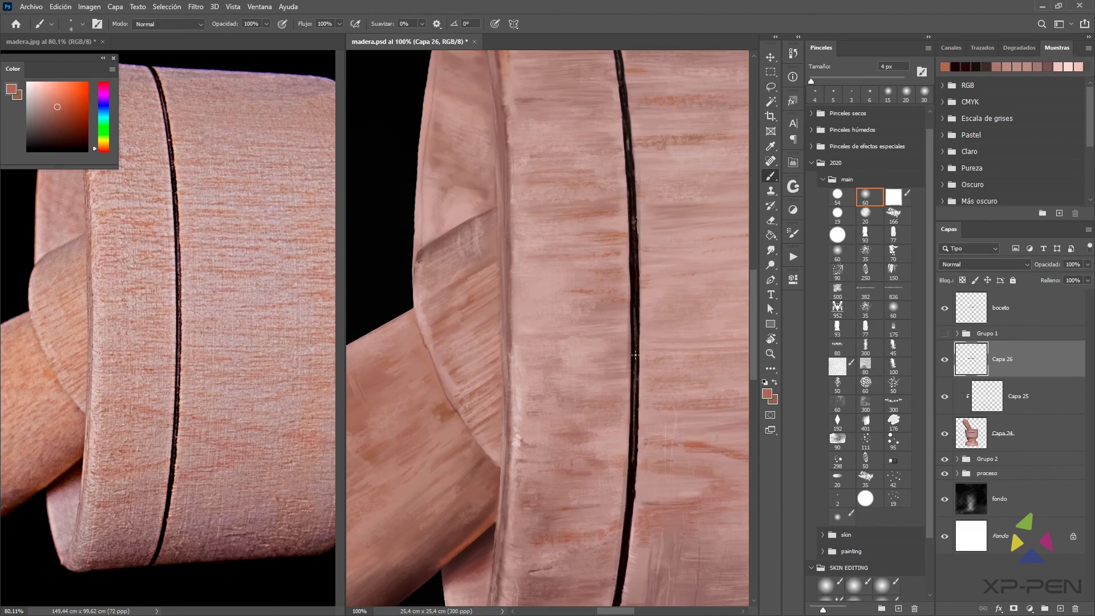
pyautogui.keyDown('alt'); pyautogui.click(658, 449); pyautogui.keyUp('alt')
pyautogui.press(']')
pyautogui.press(']')
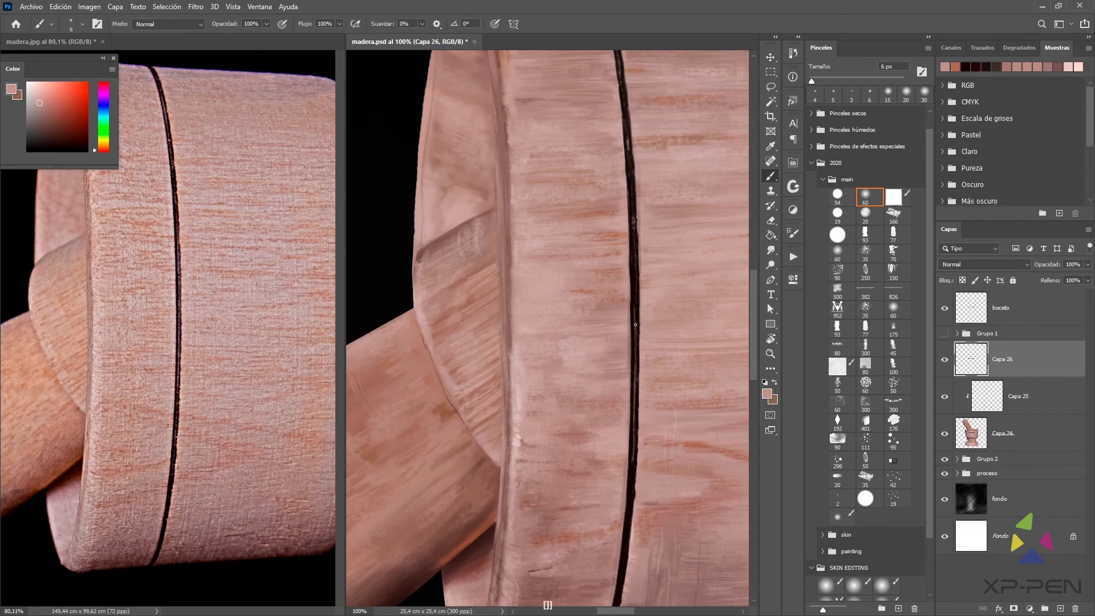
# Clean the groove's edges with pink sampled from the adjacent wood, using the 20 px soft brush reduced to 9 px
pyautogui.moveTo(753, 298); pyautogui.dragTo(754, 275)
pyautogui.click(866, 215)
pyautogui.press('[')
pyautogui.press('[')
pyautogui.press('[')
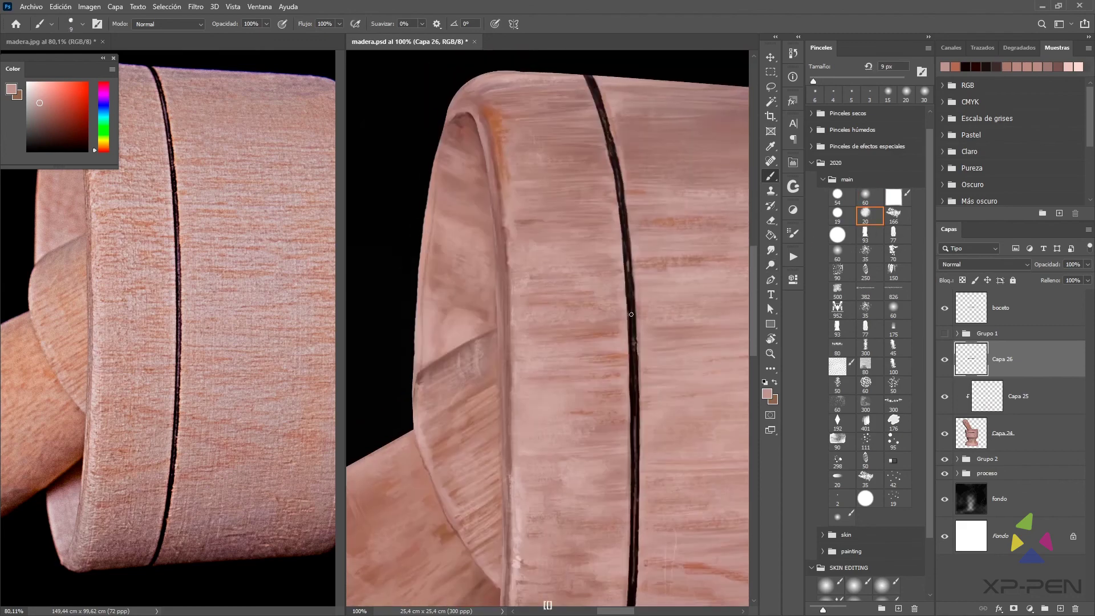
pyautogui.moveTo(631, 319); pyautogui.dragTo(634, 413)
pyautogui.keyDown('alt'); pyautogui.click(640, 328); pyautogui.keyUp('alt')
pyautogui.moveTo(641, 338); pyautogui.dragTo(640, 316)
# Paint a fine light pink edge along the groove's upper stretch, reducing the brush to 7 px and down to 5 px
pyautogui.moveTo(599, 171); pyautogui.dragTo(605, 226)
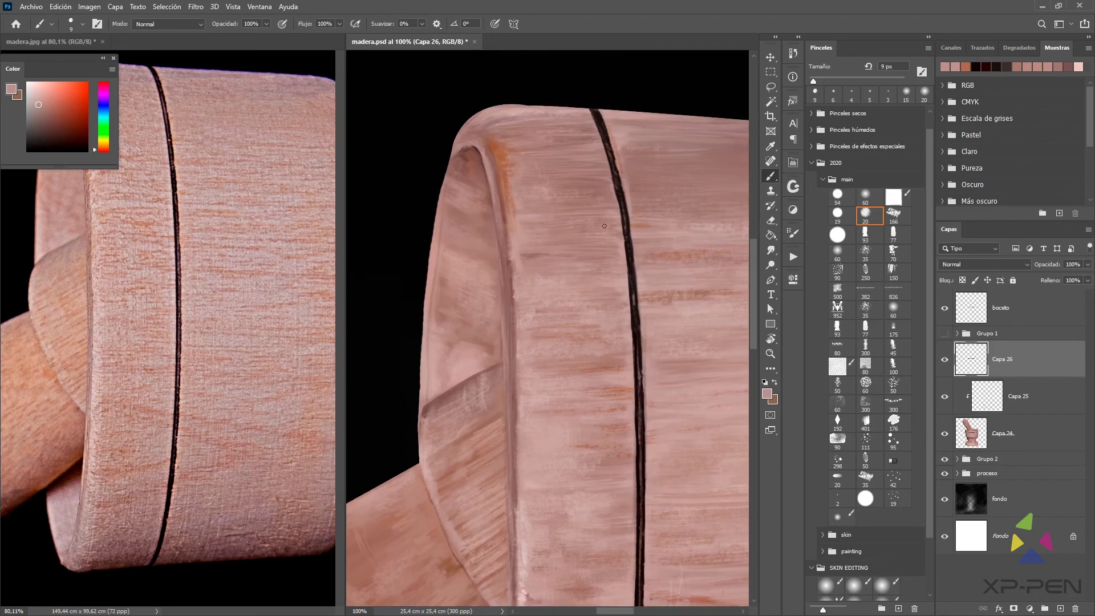
pyautogui.keyDown('alt'); pyautogui.click(638, 275); pyautogui.keyUp('alt')
pyautogui.keyDown('alt'); pyautogui.click(518, 294); pyautogui.keyUp('alt')
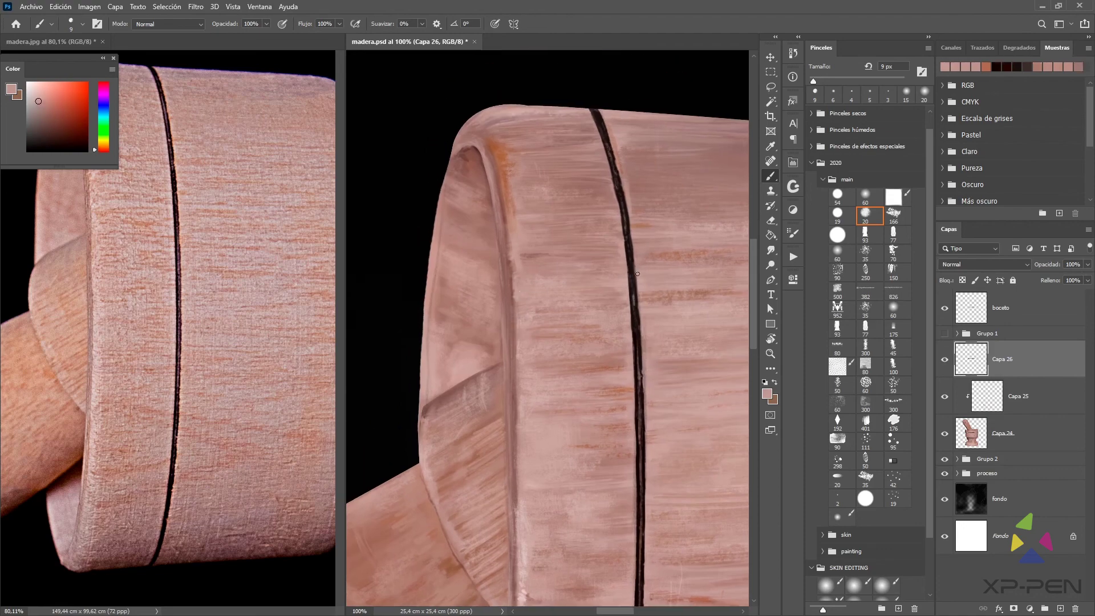
pyautogui.moveTo(641, 279); pyautogui.dragTo(639, 257)
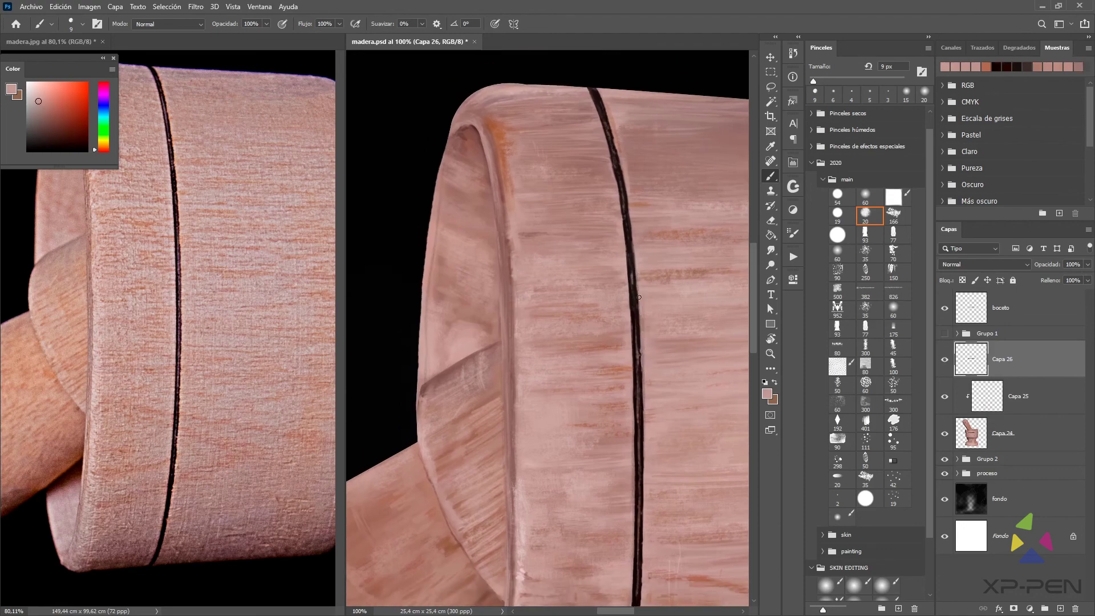
pyautogui.press('[')
pyautogui.press('[')
pyautogui.scroll(2, 701, 215)
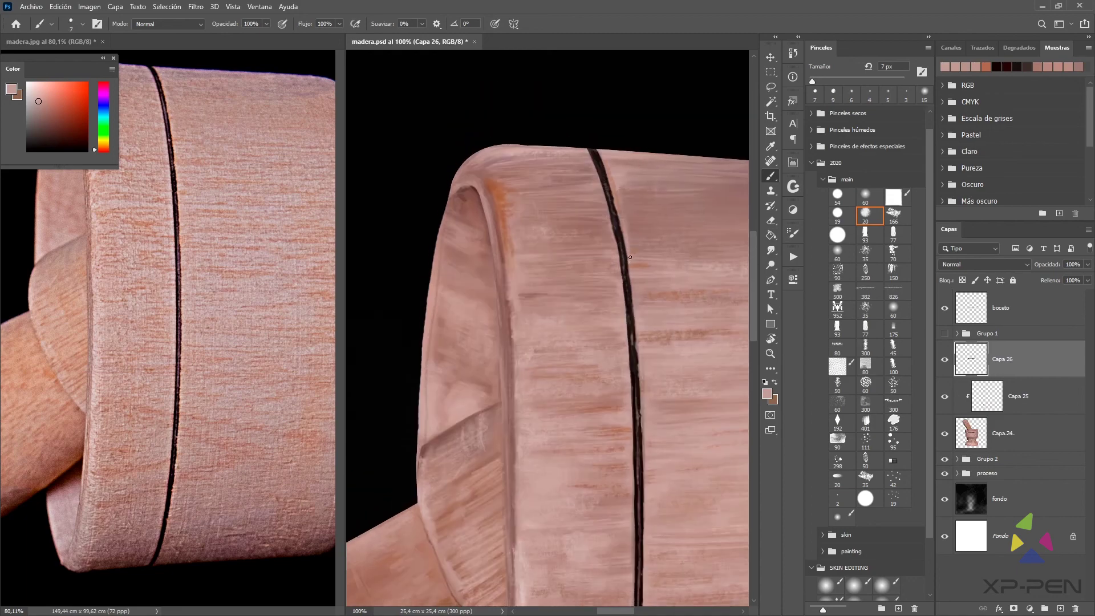
pyautogui.moveTo(629, 243); pyautogui.dragTo(623, 217)
pyautogui.press('[')
pyautogui.press('[')
# Return both document views to their upright orientation and examine the groove's opposite end against the reference
pyautogui.hotkey('ctrl', '-')
pyautogui.hotkey('ctrl', '-')
pyautogui.hotkey('ctrl', '-')
pyautogui.hotkey('ctrl', '-')
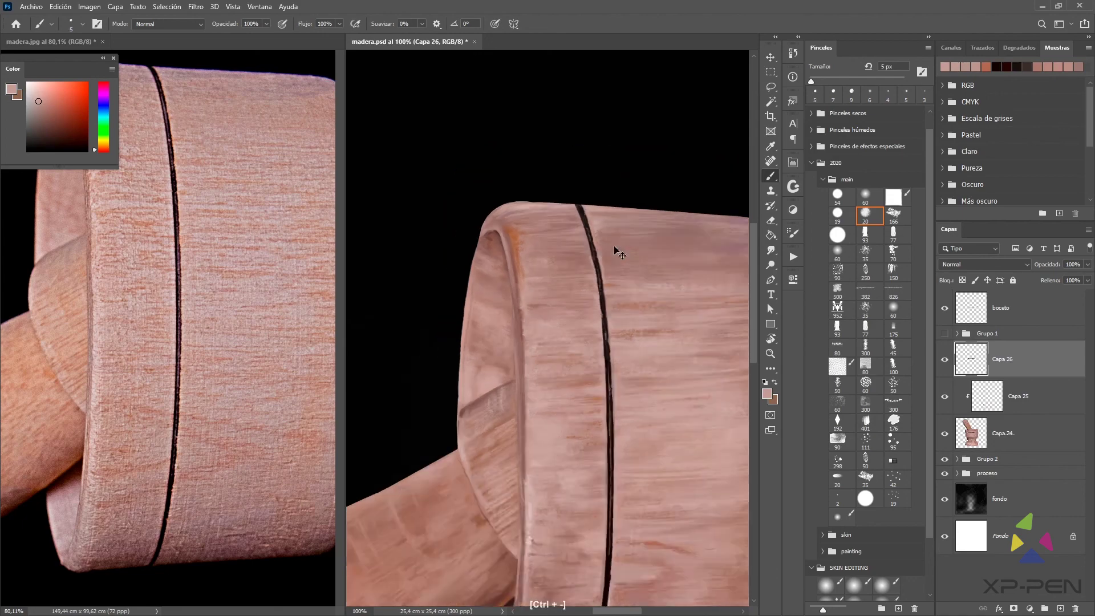
pyautogui.hotkey('ctrl', '=')
pyautogui.hotkey('ctrl', '=')
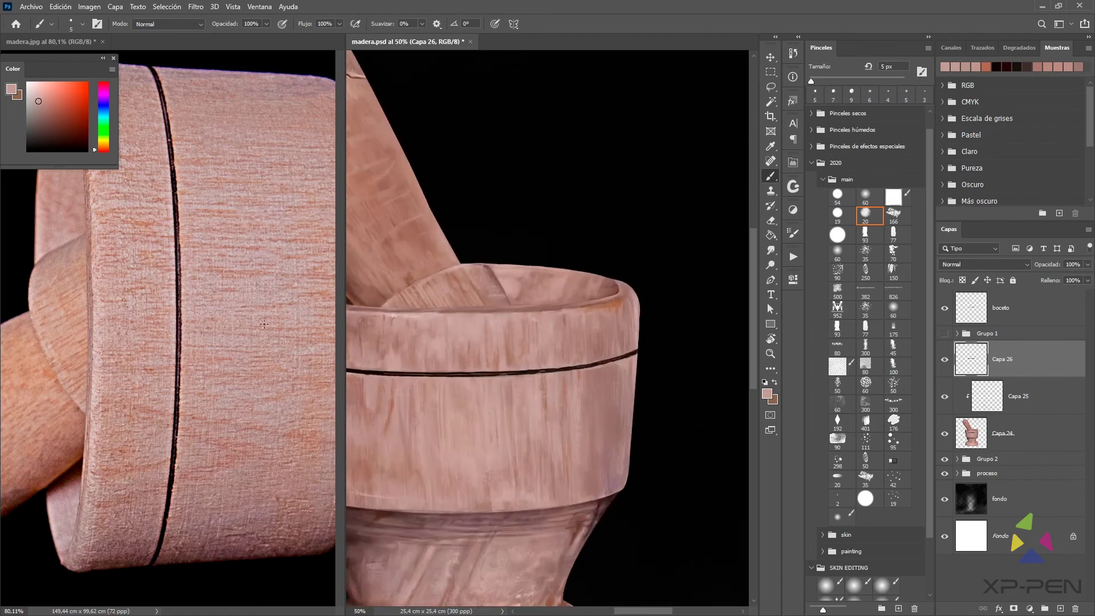
pyautogui.click(171, 328)
pyautogui.press('Escape')
pyautogui.moveTo(533, 352)
pyautogui.mouseDown()
pyautogui.moveTo(708, 335)
pyautogui.moveTo(658, 347)
pyautogui.moveTo(699, 347)
pyautogui.mouseUp()
# Refine the groove's edges near the bowl's shaded side with pinks sampled from the wood, using the brush at 6 px
pyautogui.press(']')
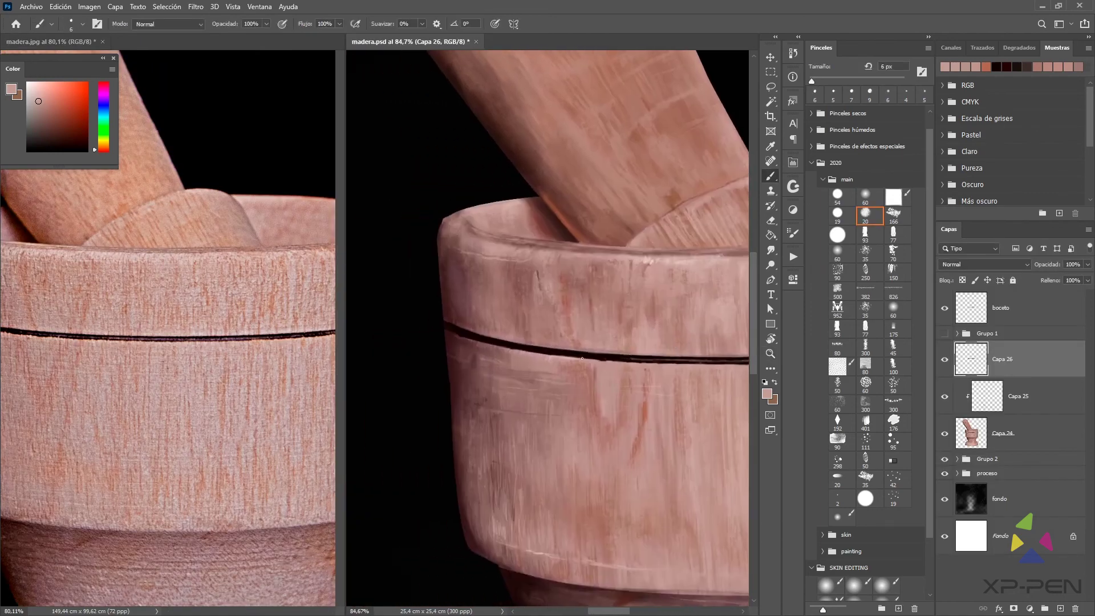
pyautogui.moveTo(592, 357)
pyautogui.mouseDown()
pyautogui.moveTo(573, 354)
pyautogui.moveTo(612, 356)
pyautogui.mouseUp()
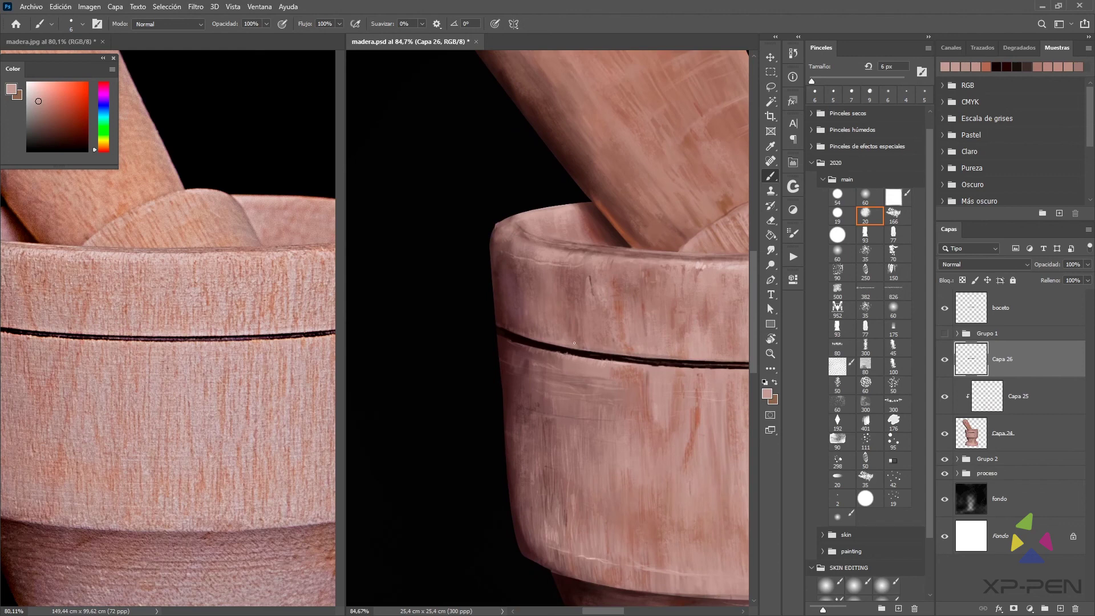
pyautogui.keyDown('alt'); pyautogui.click(563, 371); pyautogui.keyUp('alt')
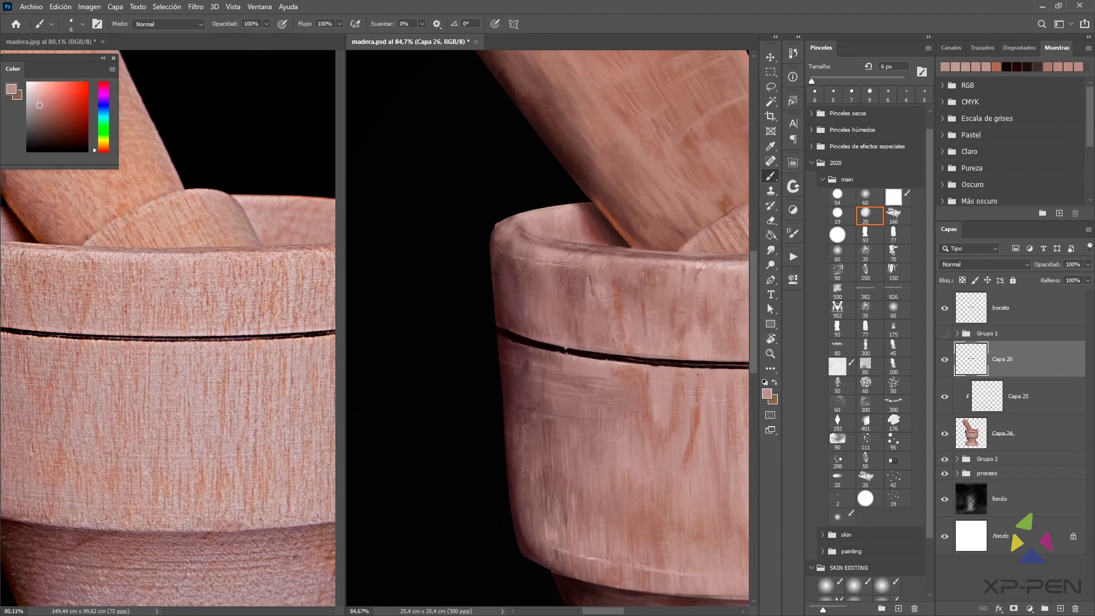
pyautogui.click(298, 435)
pyautogui.moveTo(298, 435); pyautogui.dragTo(346, 446)
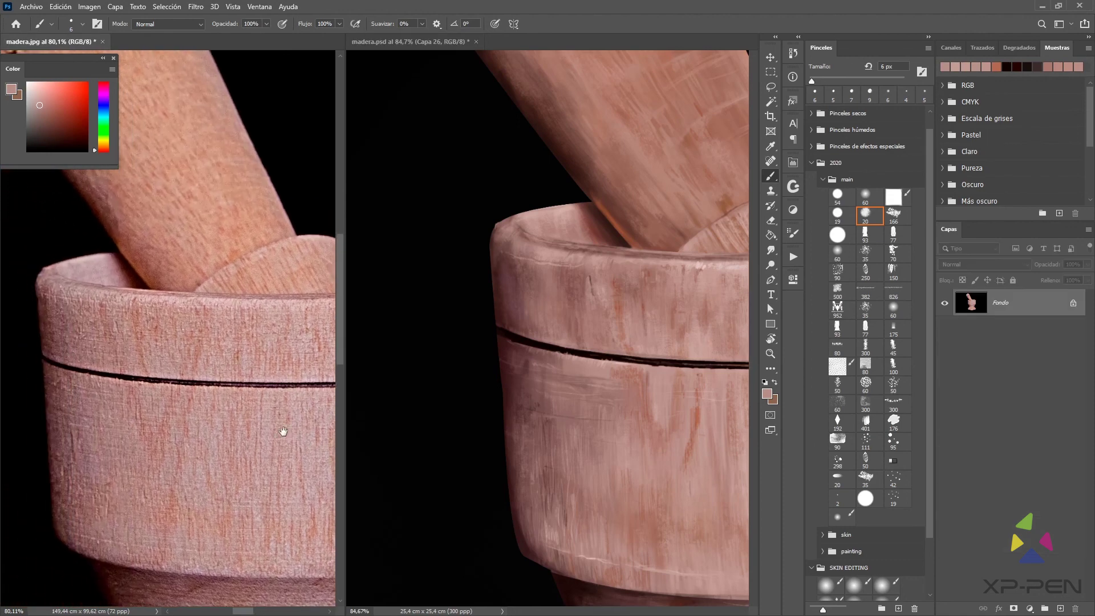
pyautogui.moveTo(587, 341); pyautogui.dragTo(636, 351)
pyautogui.keyDown('alt'); pyautogui.click(604, 384); pyautogui.keyUp('alt')
pyautogui.keyDown('alt'); pyautogui.click(603, 399); pyautogui.keyUp('alt')
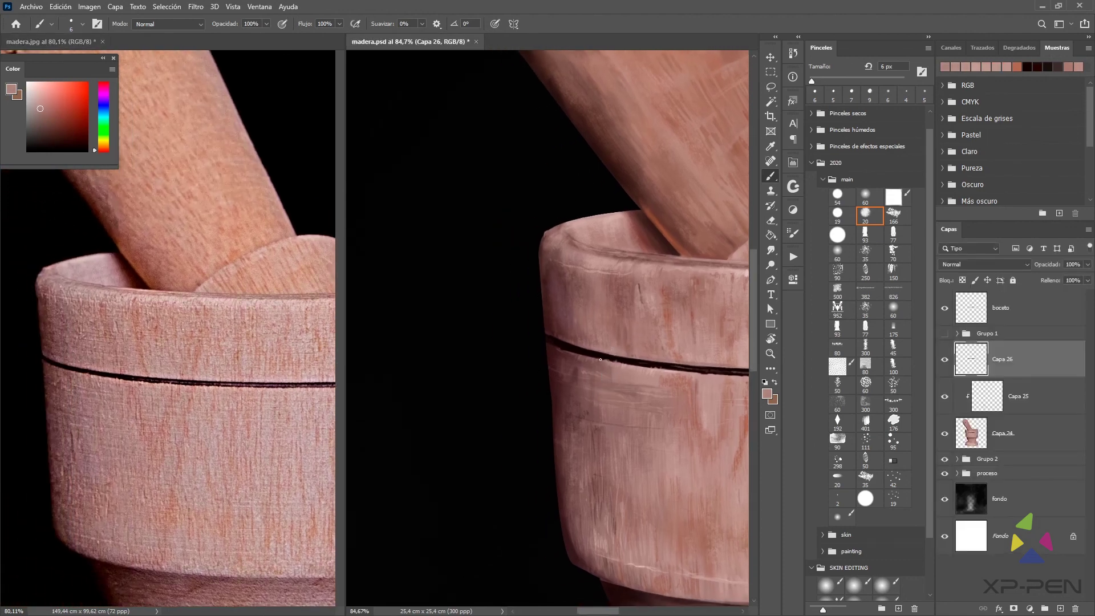
# Touch up the end of the groove on the shaded side with dark tones sampled from it at 6 px
pyautogui.keyDown('alt'); pyautogui.click(565, 348); pyautogui.keyUp('alt')
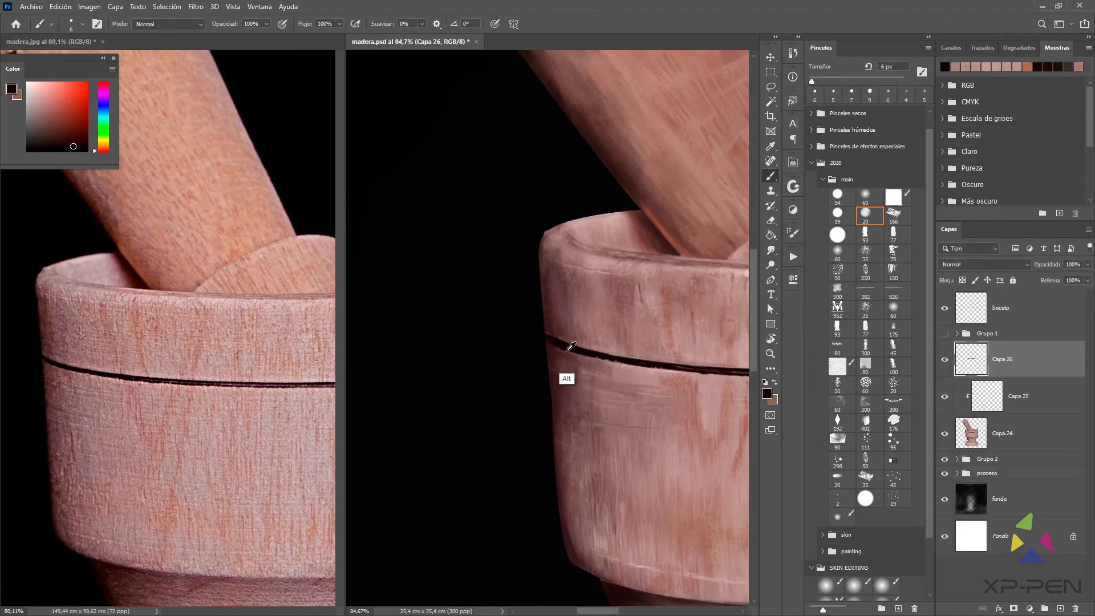
pyautogui.keyDown('alt'); pyautogui.click(567, 348); pyautogui.keyUp('alt')
pyautogui.keyDown('alt'); pyautogui.click(564, 342); pyautogui.keyUp('alt')
# Examine the whole painted mortar and pestle beside the full reference photo
pyautogui.hotkey('ctrl', '-')
pyautogui.hotkey('ctrl', '-')
pyautogui.hotkey('ctrl', '-')
pyautogui.hotkey('ctrl', '-')
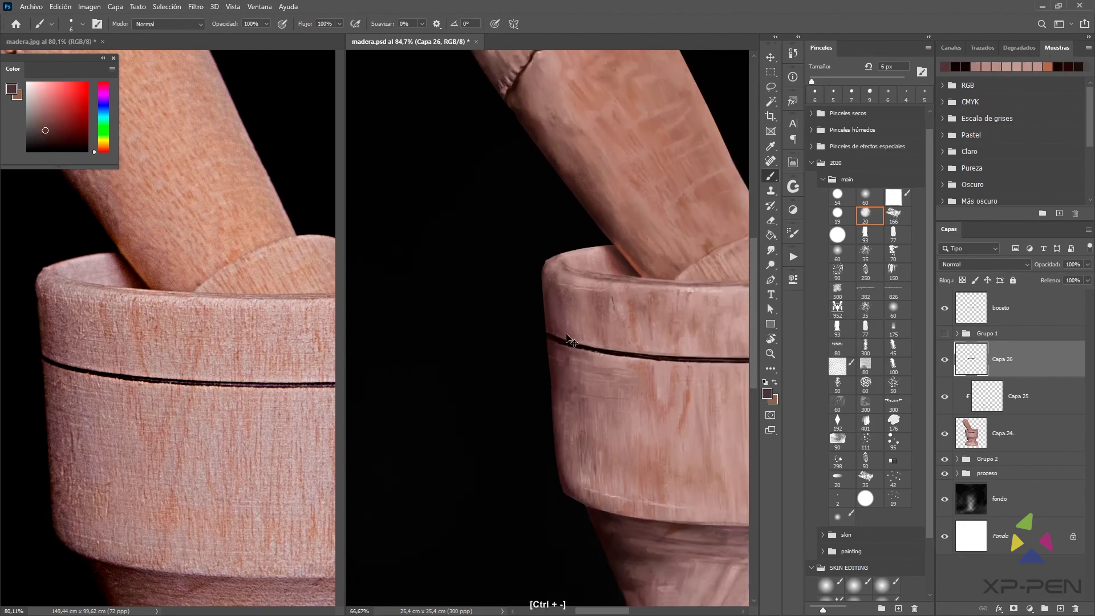
pyautogui.hotkey('ctrl', '-')
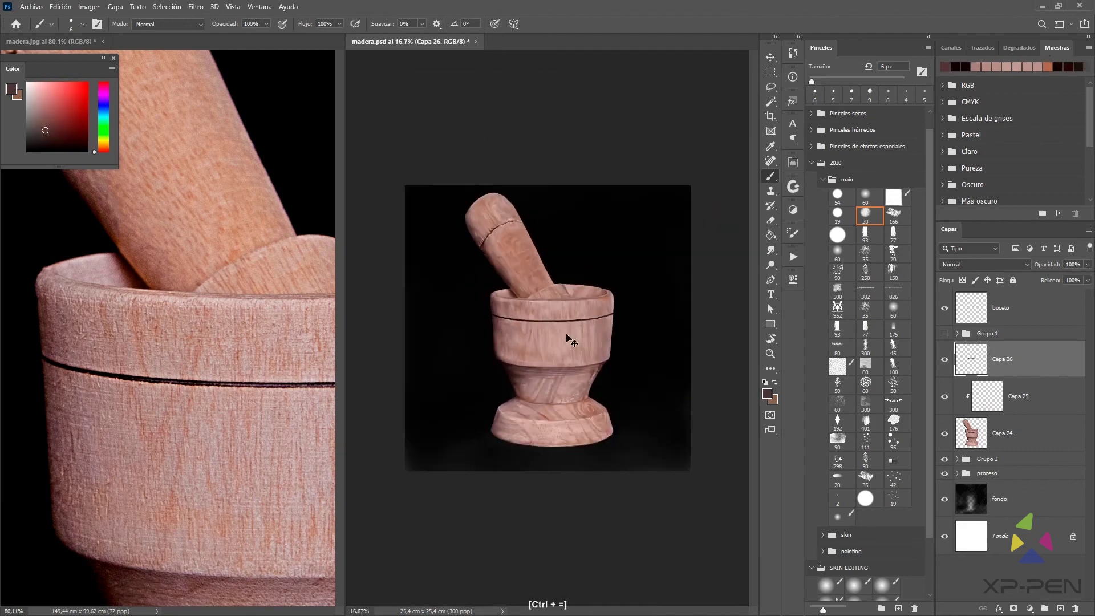
pyautogui.hotkey('ctrl', '0')
pyautogui.press('z')
pyautogui.moveTo(220, 284); pyautogui.dragTo(170, 303)
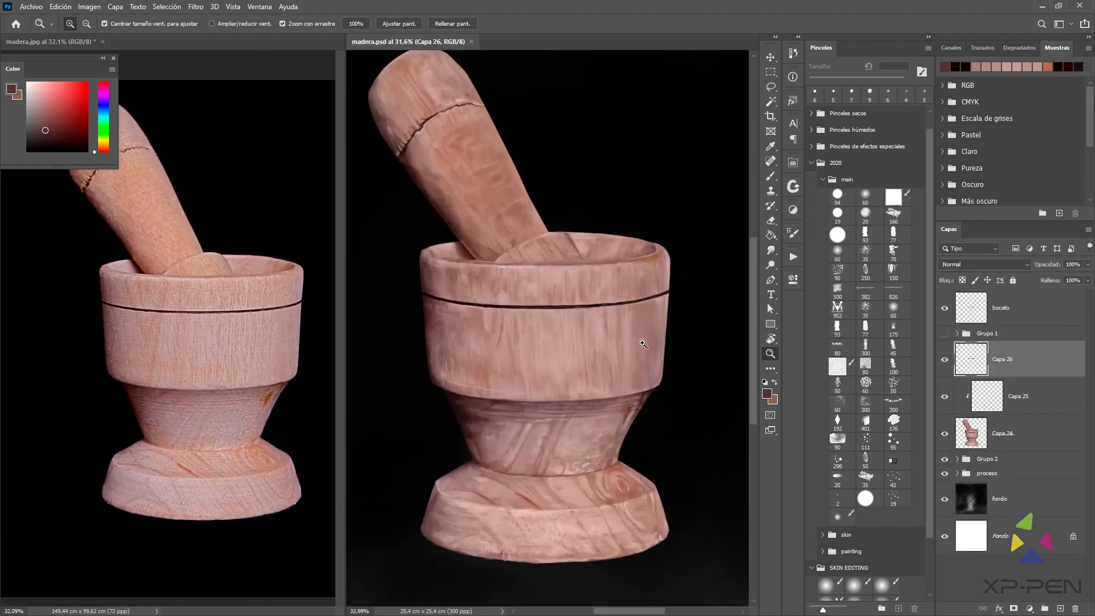